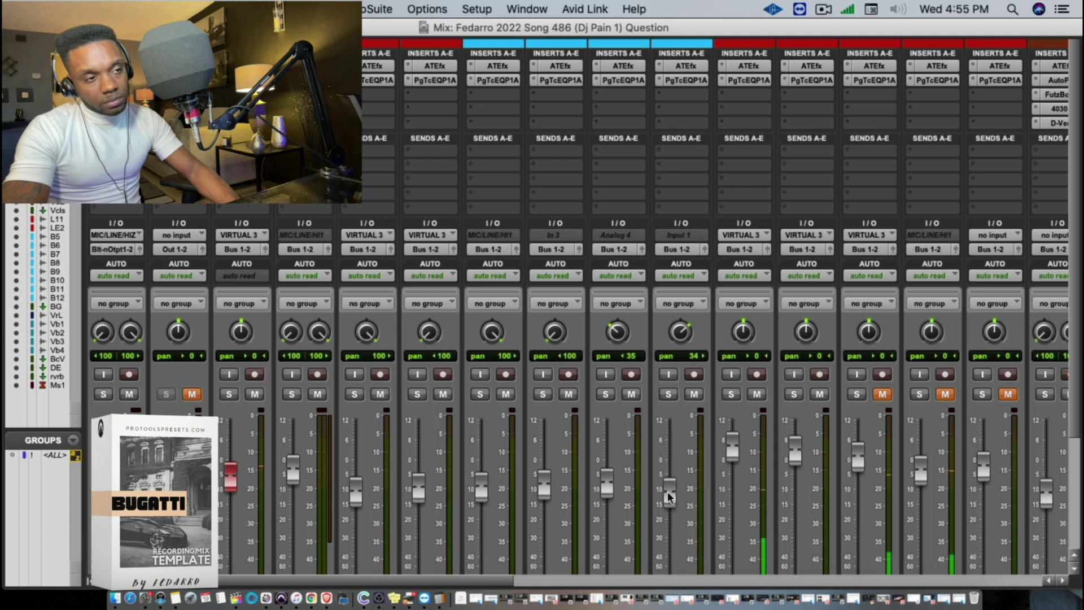
During playback, slightly raise the fader of the background track panned 34 right and set the adlib effects track's volume to -5.0 dB
{"action": "left_click_drag", "start_coordinate": [667, 491], "coordinate": [669, 485]}
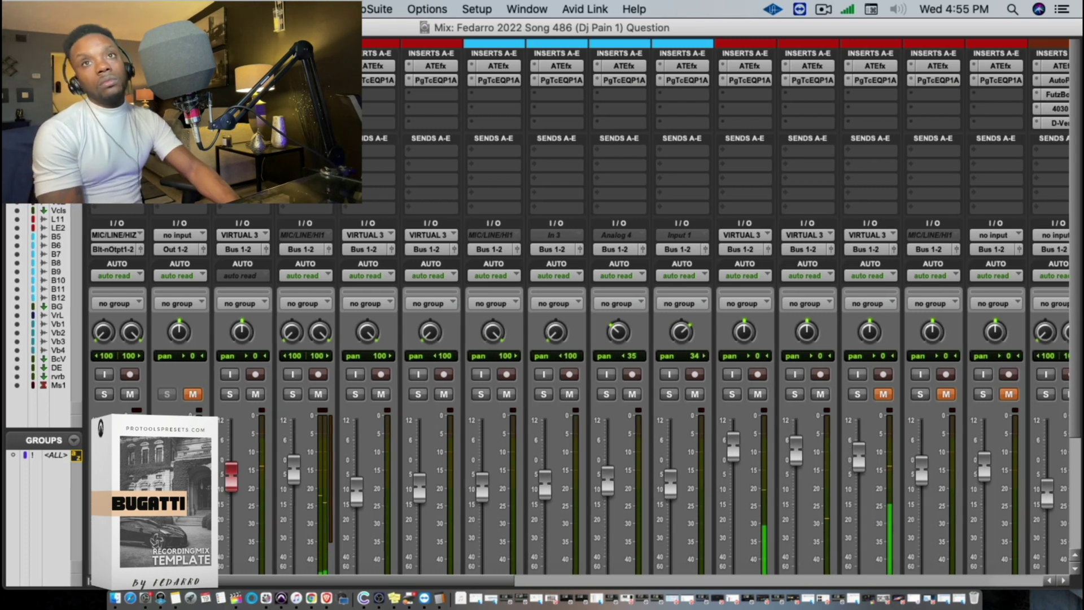
{"action": "key", "text": "super+equal"}
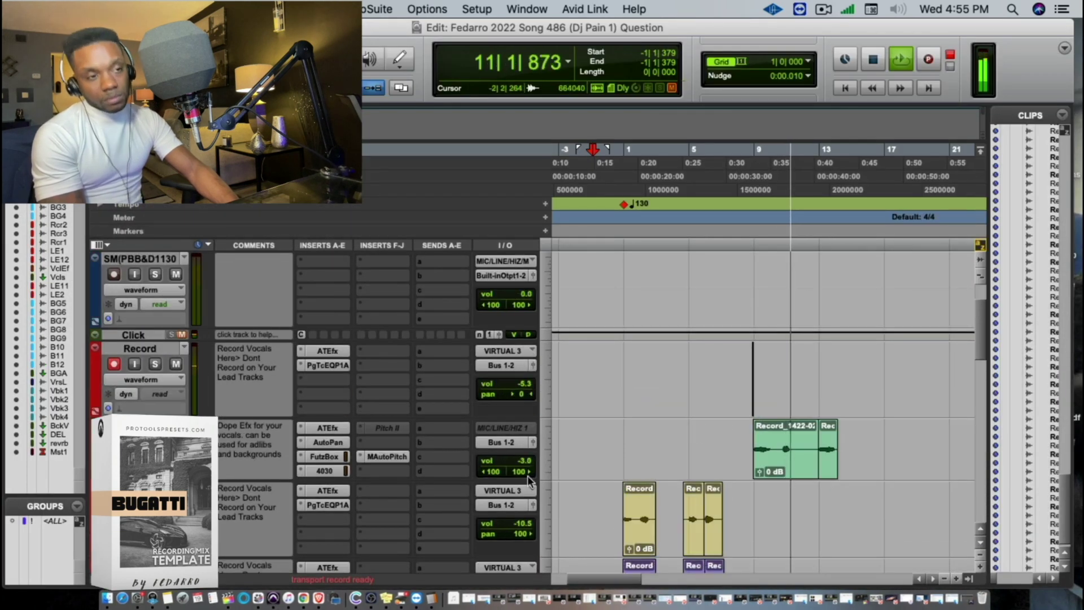
{"action": "left_click_drag", "start_coordinate": [519, 466], "coordinate": [511, 460]}
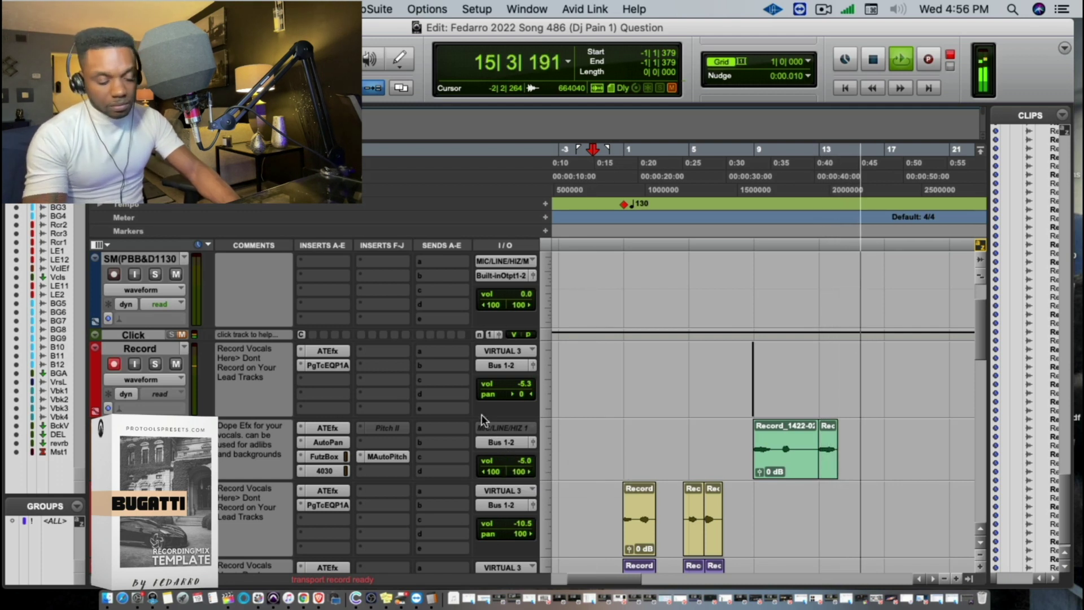
{"action": "key", "text": "space"}
{"action": "key", "text": "space"}
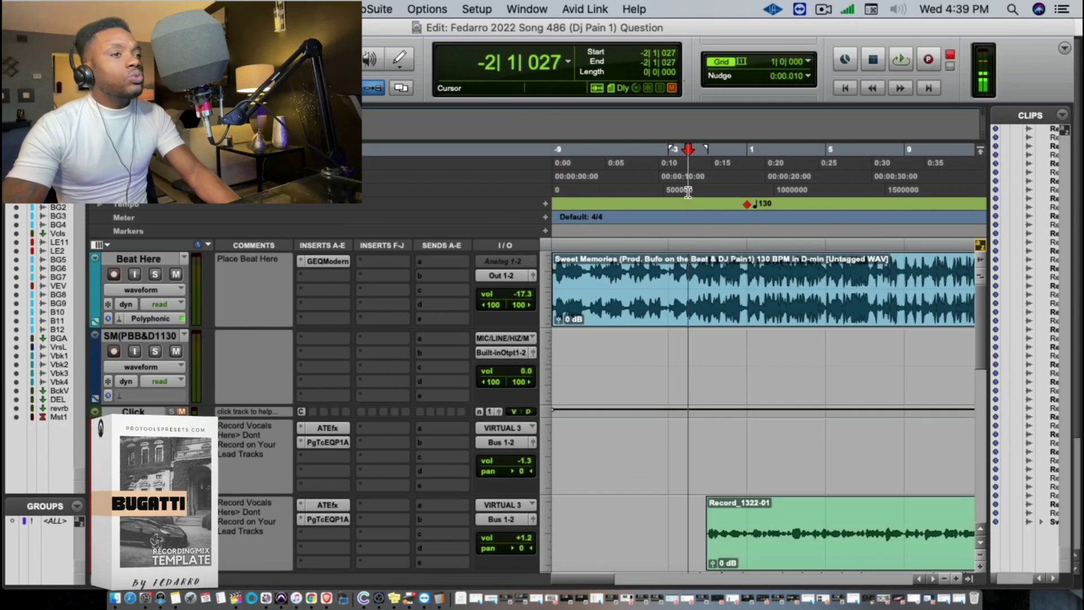
Record a short vocal take on the Record track from -2|1|027, then play it back and select the take's opening for review
{"action": "key", "text": "F12"}
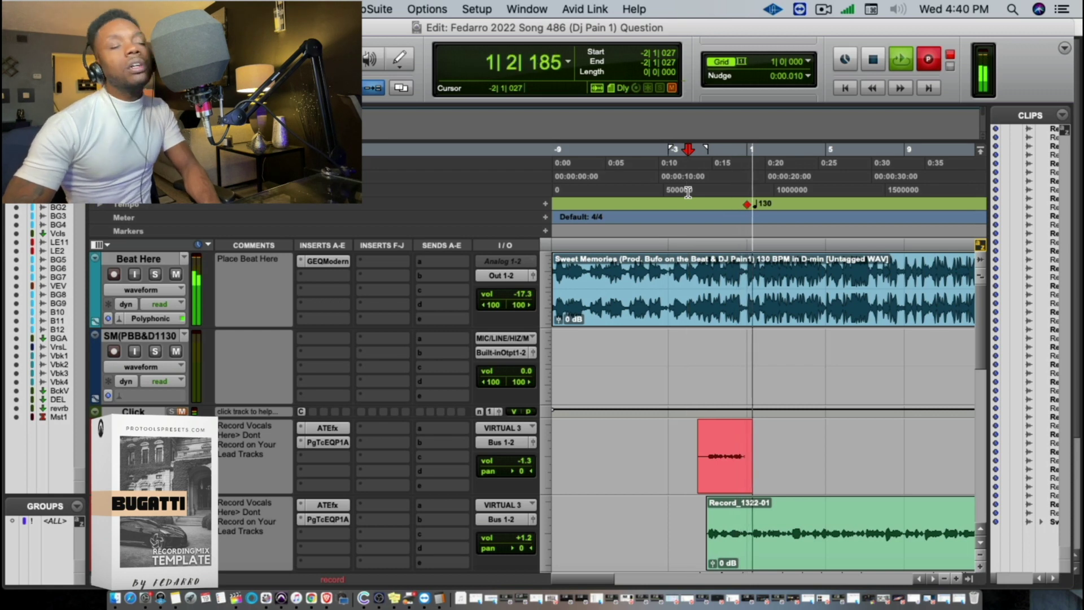
{"action": "left_click", "coordinate": [706, 163]}
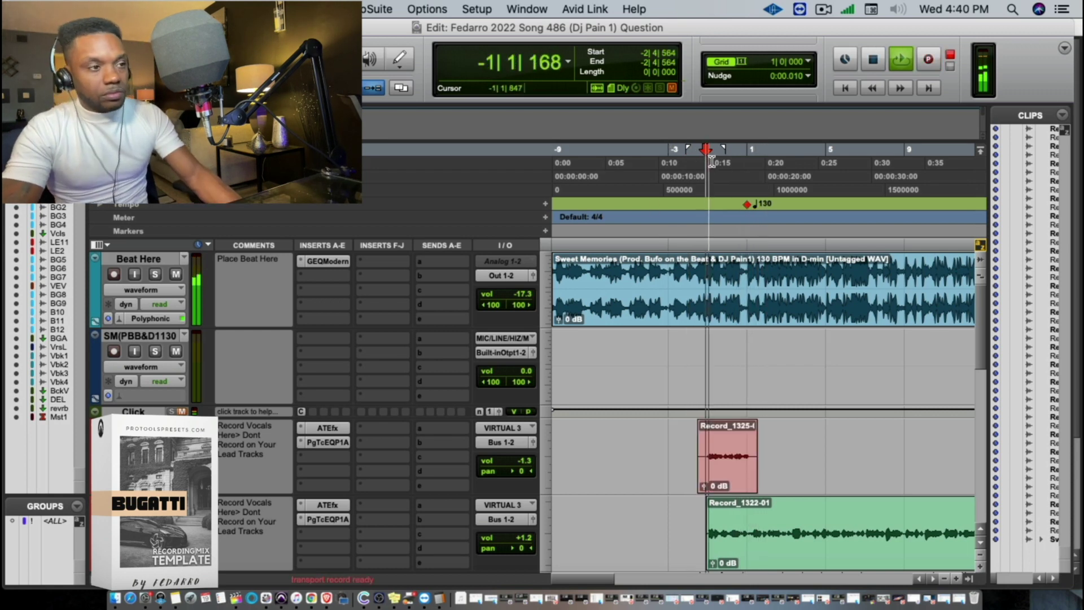
{"action": "key", "text": "super+bracketright"}
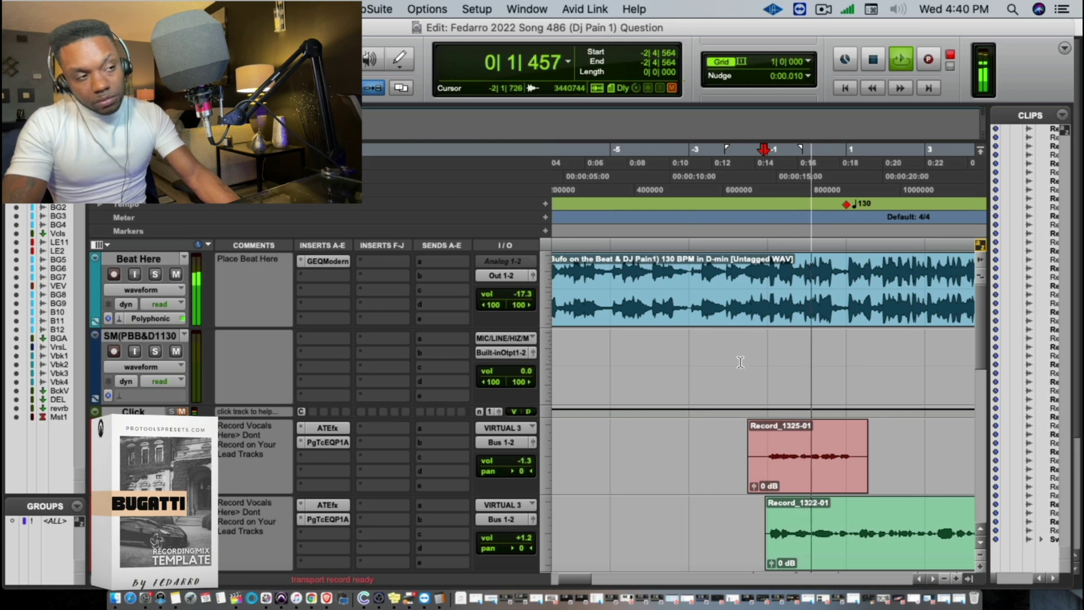
{"action": "left_click_drag", "start_coordinate": [731, 466], "coordinate": [766, 471]}
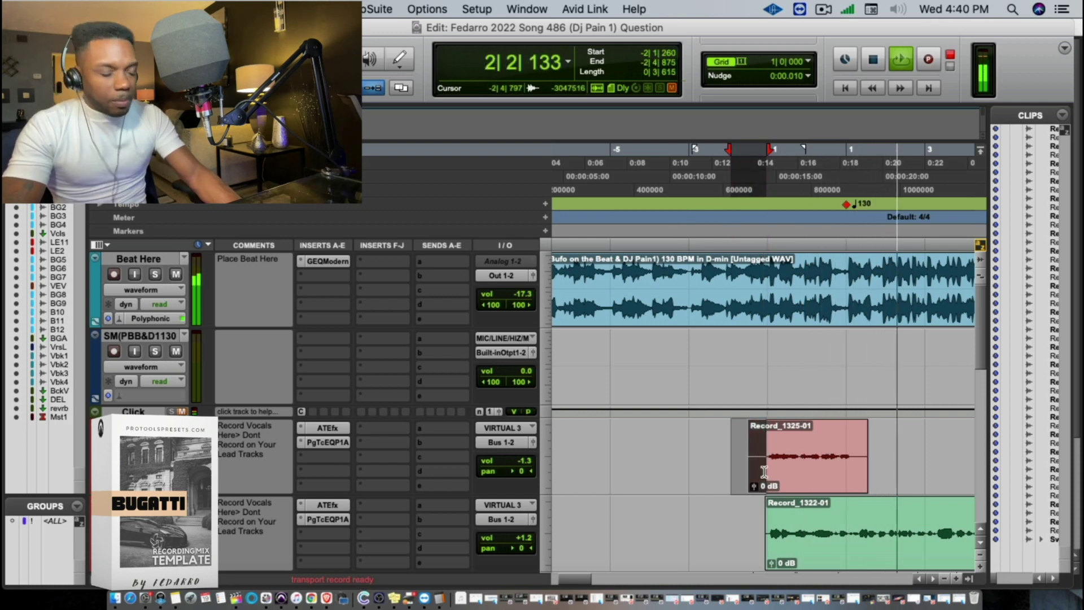
{"action": "key", "text": "space"}
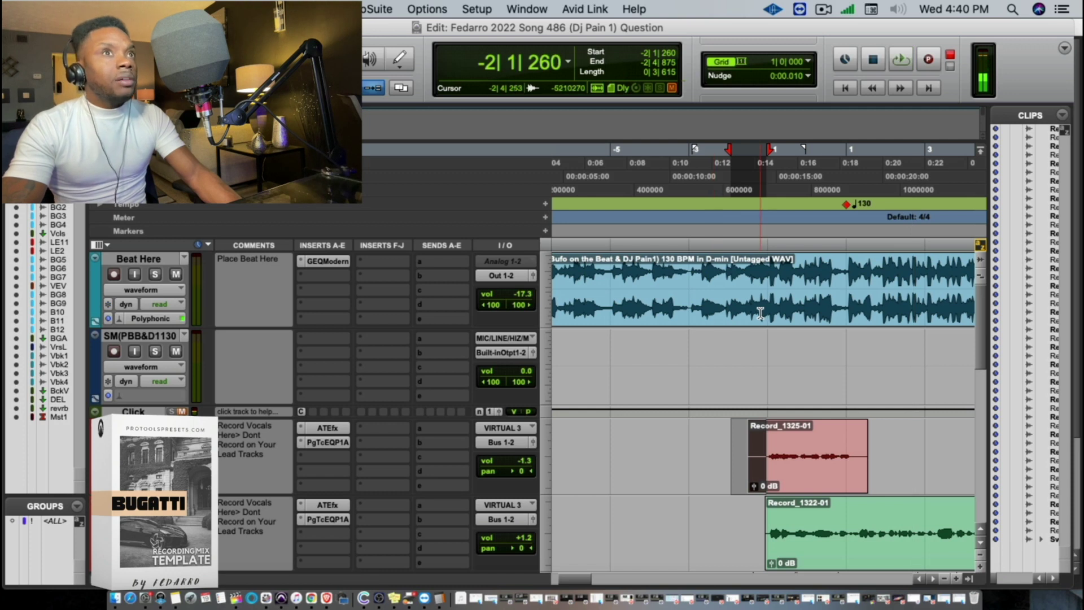
Punch in a new take of the opening vocal line on the Record track, with playback starting from -2|1|027, and review it
{"action": "left_click", "coordinate": [729, 194]}
{"action": "key", "text": "space"}
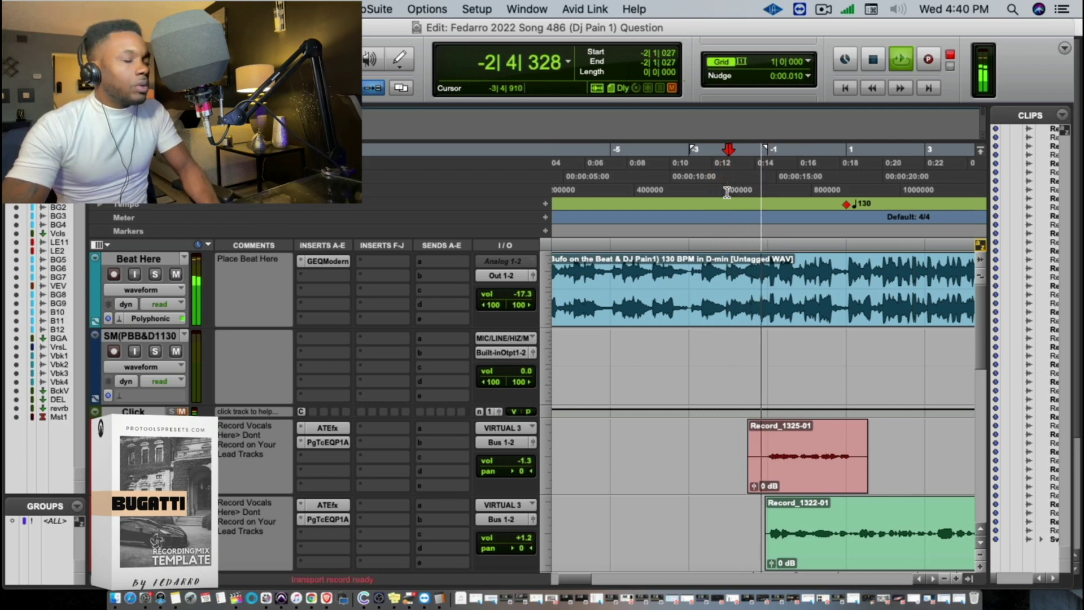
{"action": "key", "text": "super+space"}
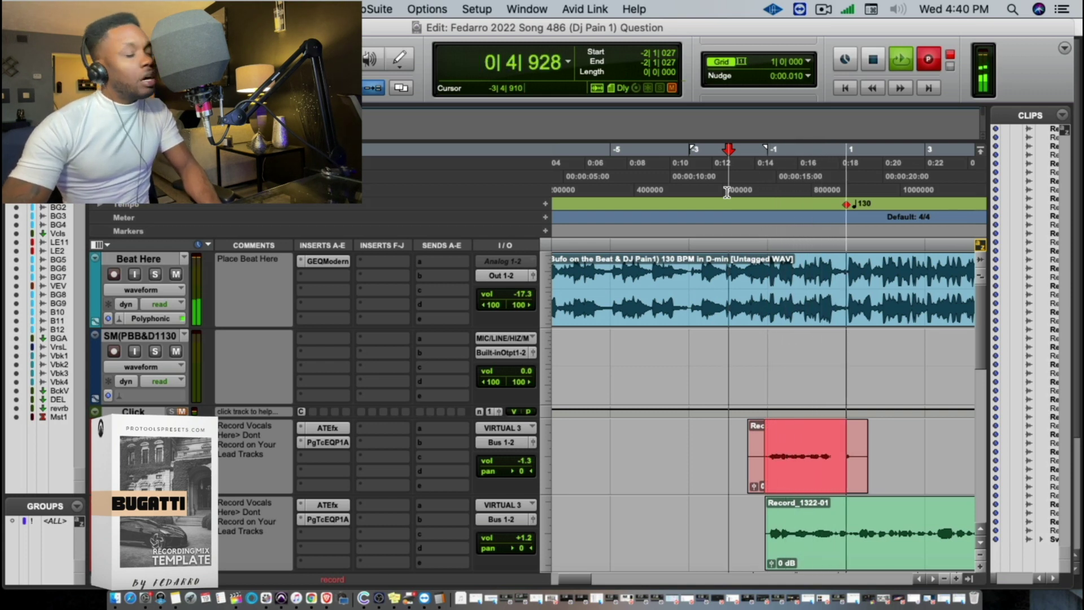
{"action": "key", "text": "super+space"}
{"action": "key", "text": "space"}
{"action": "key", "text": "space"}
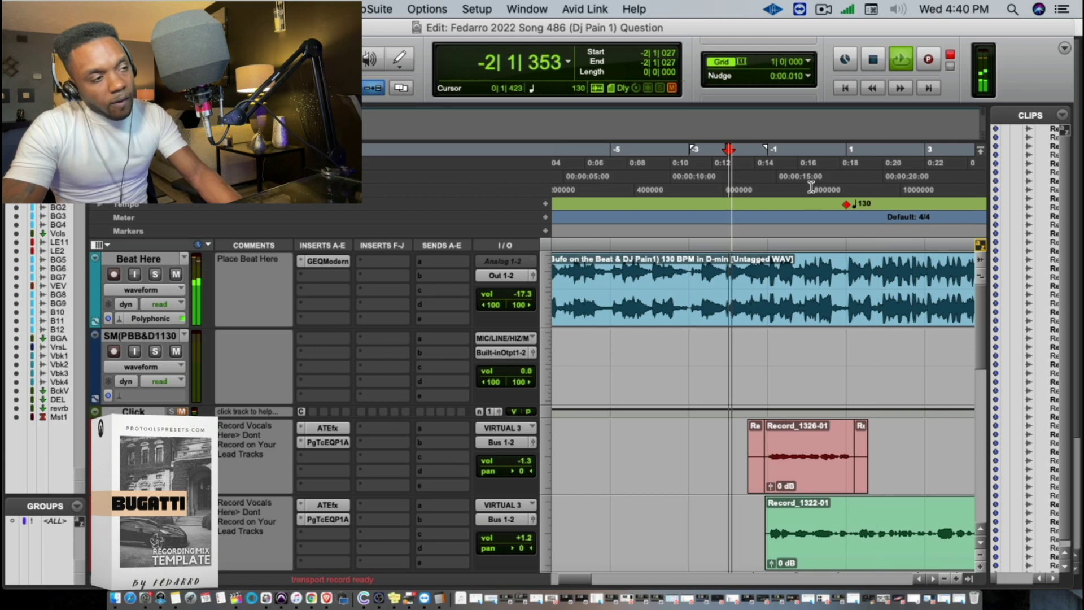
Play from -1|1|847 and punch in the next vocal lines after the opening take on the Record track, then play them back
{"action": "left_click", "coordinate": [775, 165]}
{"action": "key", "text": "space"}
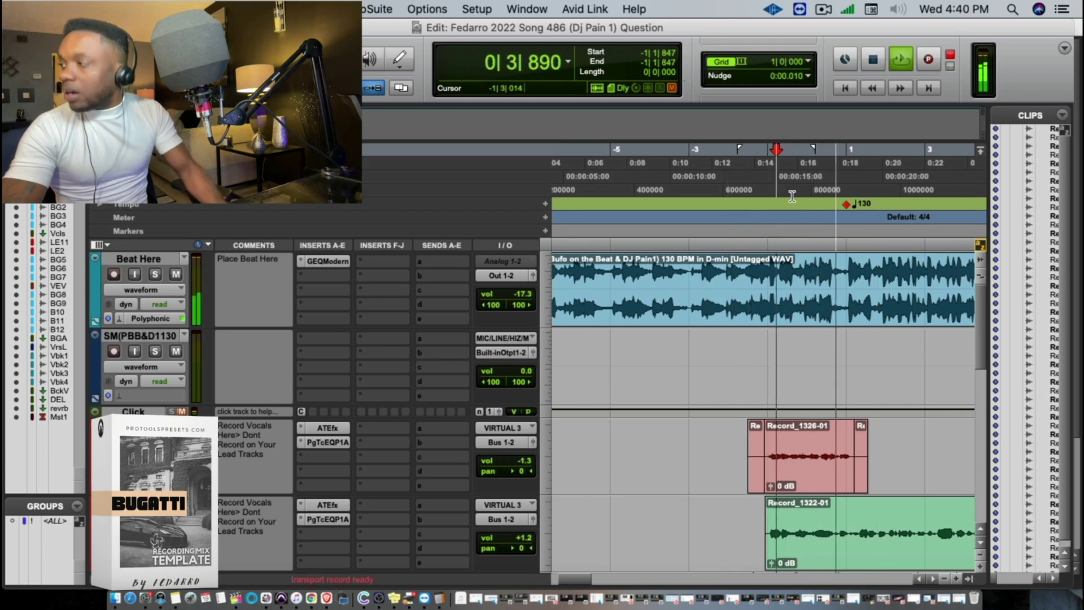
{"action": "key", "text": "super+space"}
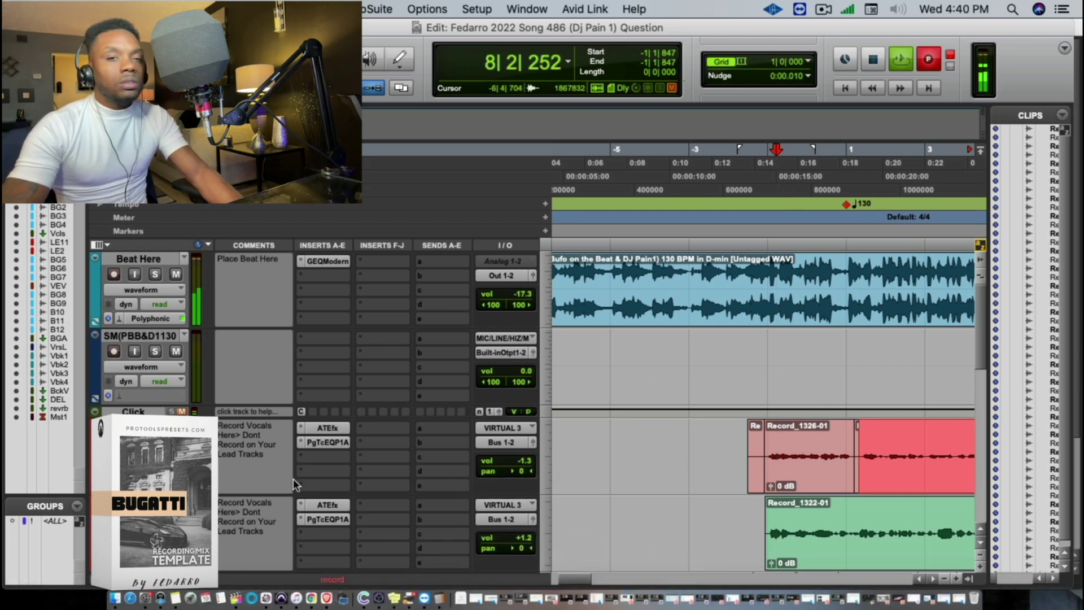
{"action": "key", "text": "space"}
{"action": "key", "text": "space"}
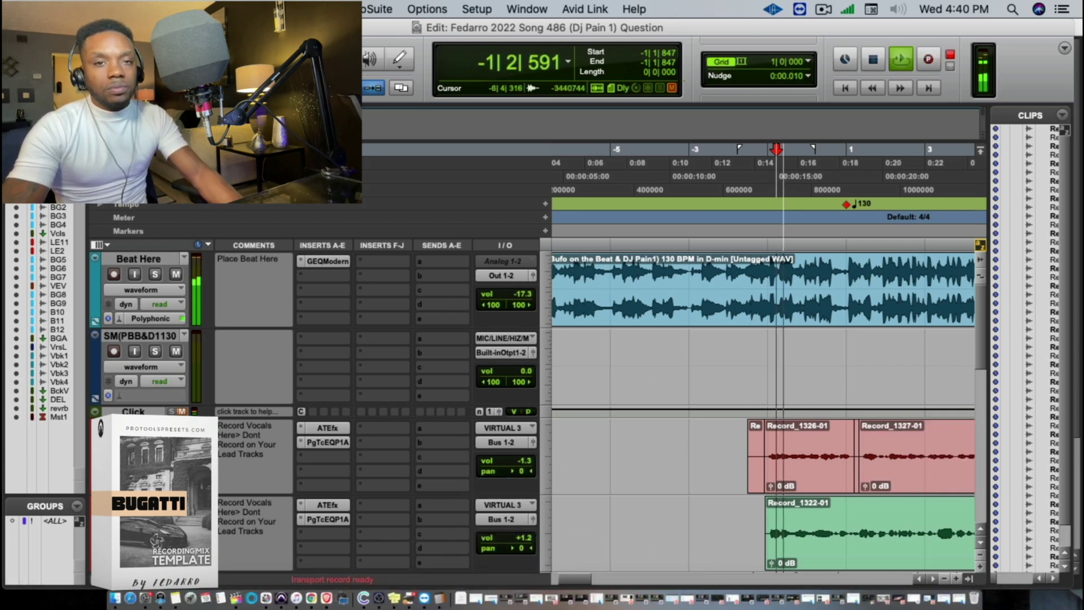
Duplicate the Record track once without its active playlist and move the Record_1326-01 clip onto the duplicate
{"action": "right_click", "coordinate": [153, 423]}
{"action": "left_click", "coordinate": [192, 422]}
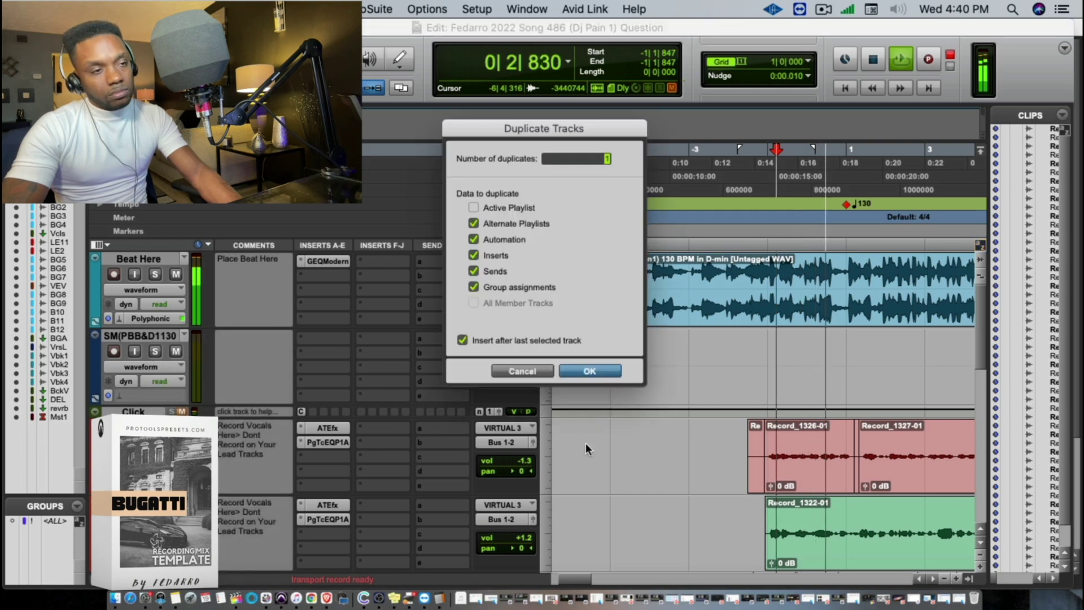
{"action": "left_click", "coordinate": [589, 371]}
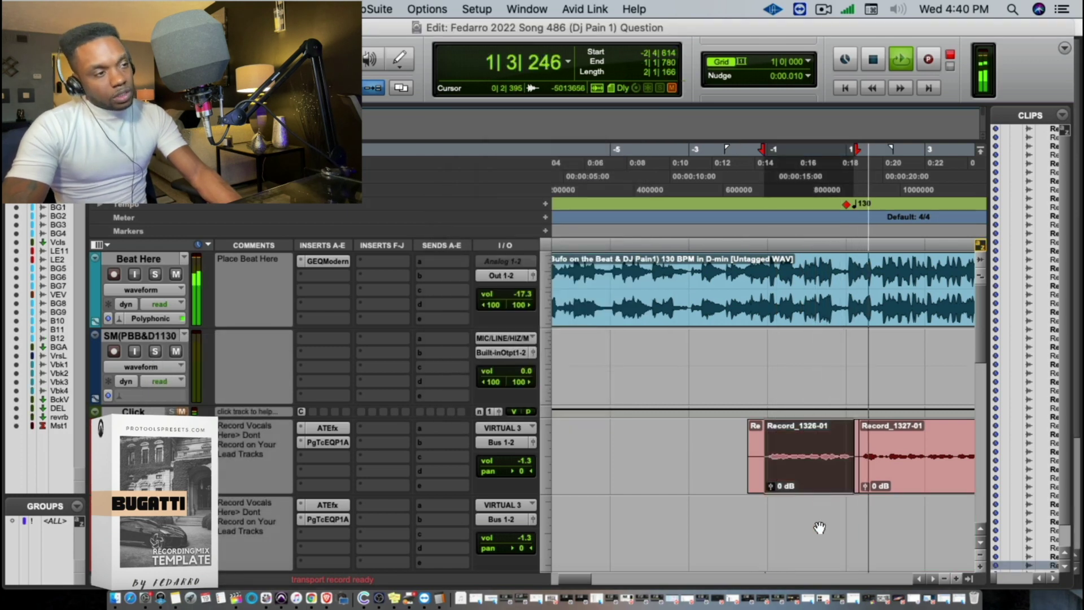
{"action": "left_click_drag", "start_coordinate": [808, 457], "coordinate": [807, 533]}
Record the second vocal line on the Record track after playback from 0|2|317, and retake it with playback from -1|4|917
{"action": "left_click", "coordinate": [820, 190]}
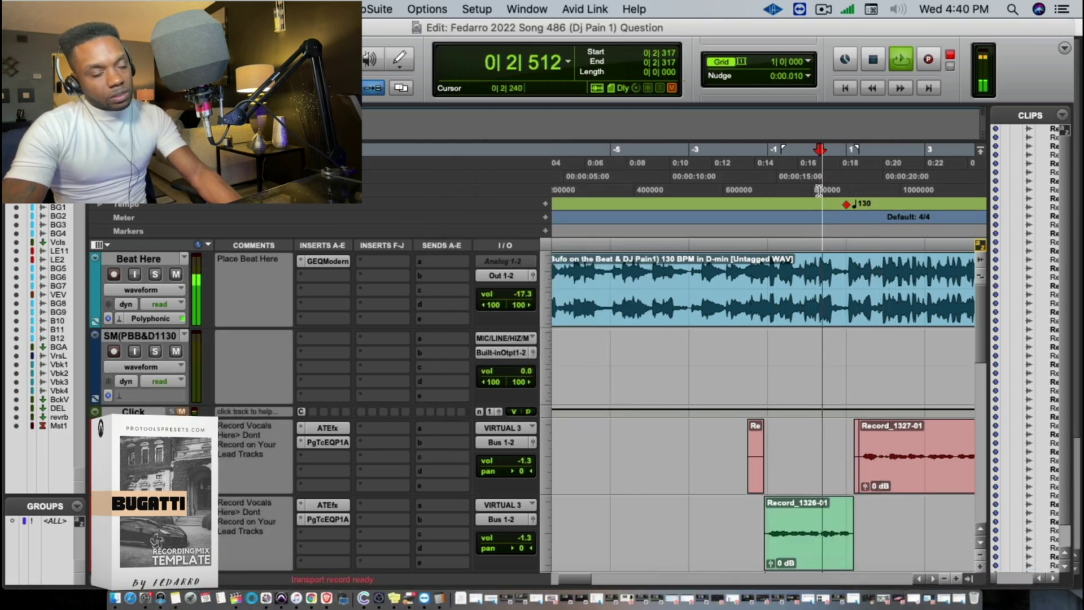
{"action": "key", "text": "super+space"}
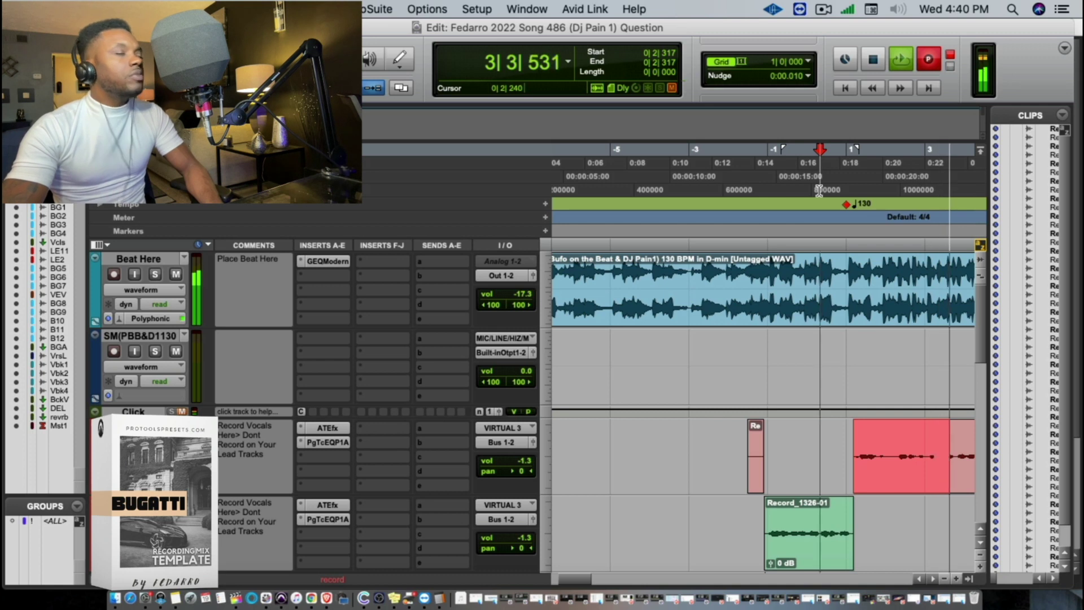
{"action": "key", "text": "space"}
{"action": "left_click", "coordinate": [800, 179]}
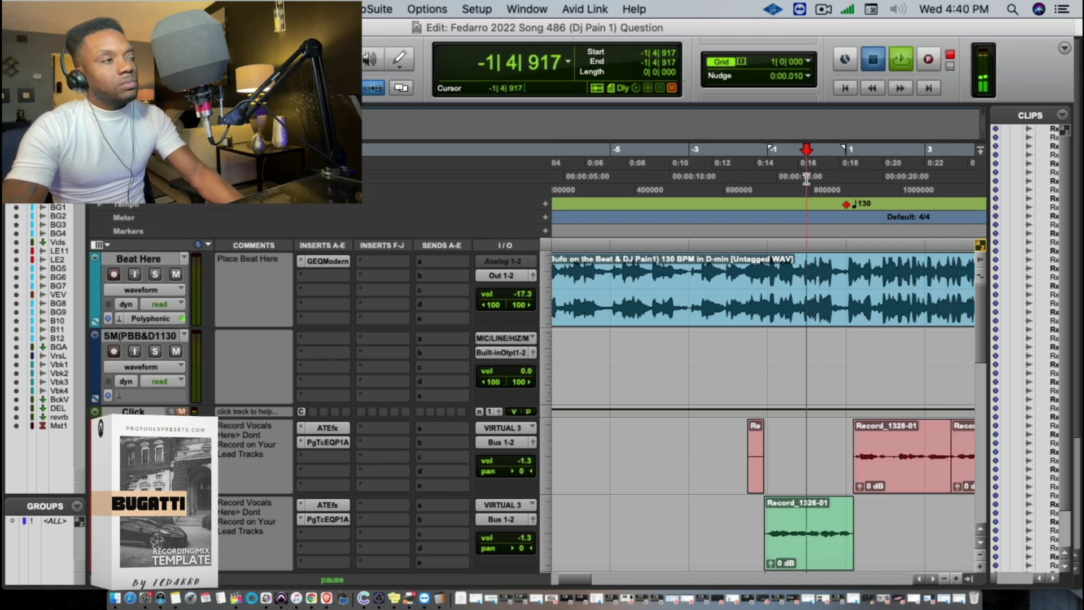
{"action": "key", "text": "space"}
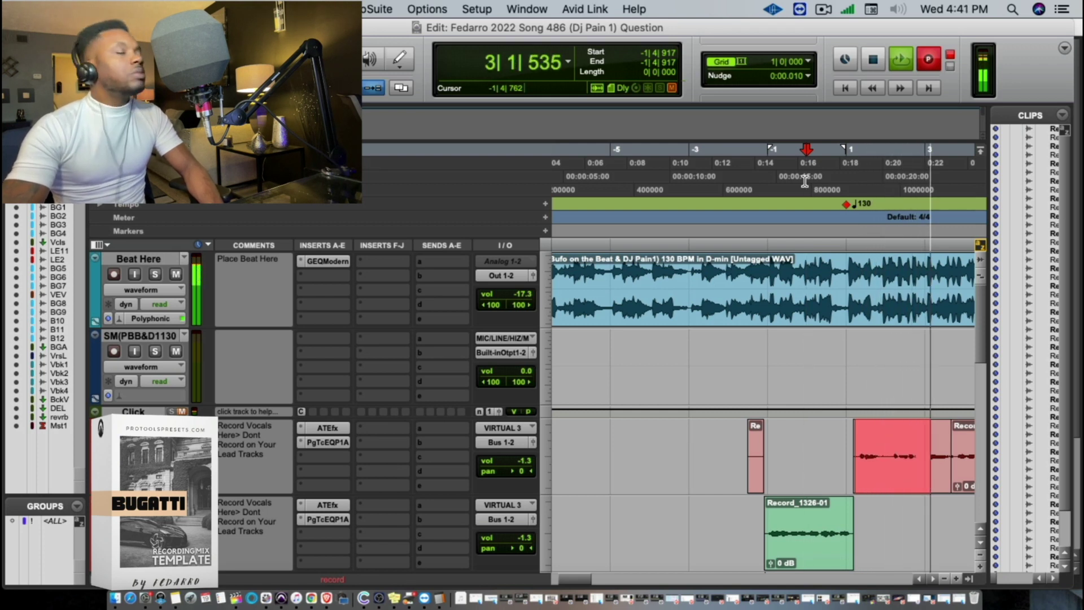
{"action": "key", "text": "space"}
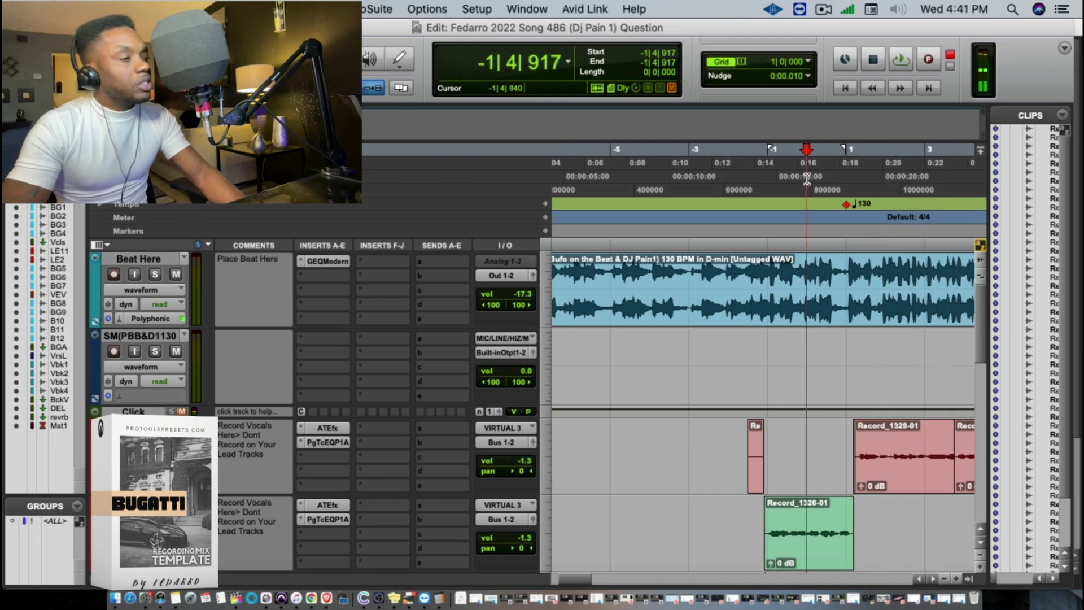
Retake the second vocal line on the Record track with playback starting from 0|1|113
{"action": "left_click", "coordinate": [808, 194]}
{"action": "key", "text": "space"}
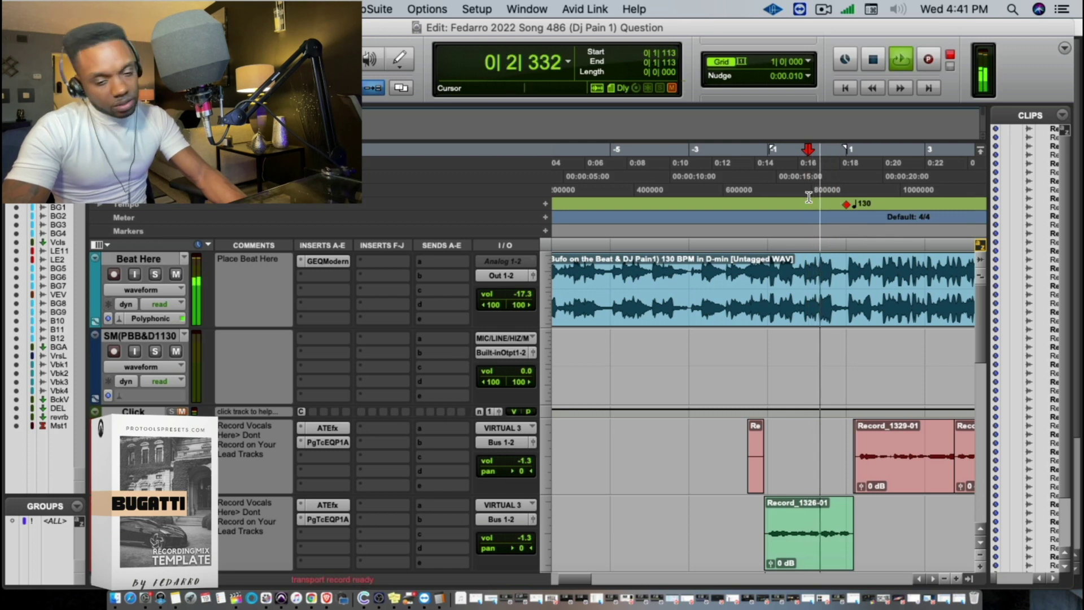
{"action": "key", "text": "F12"}
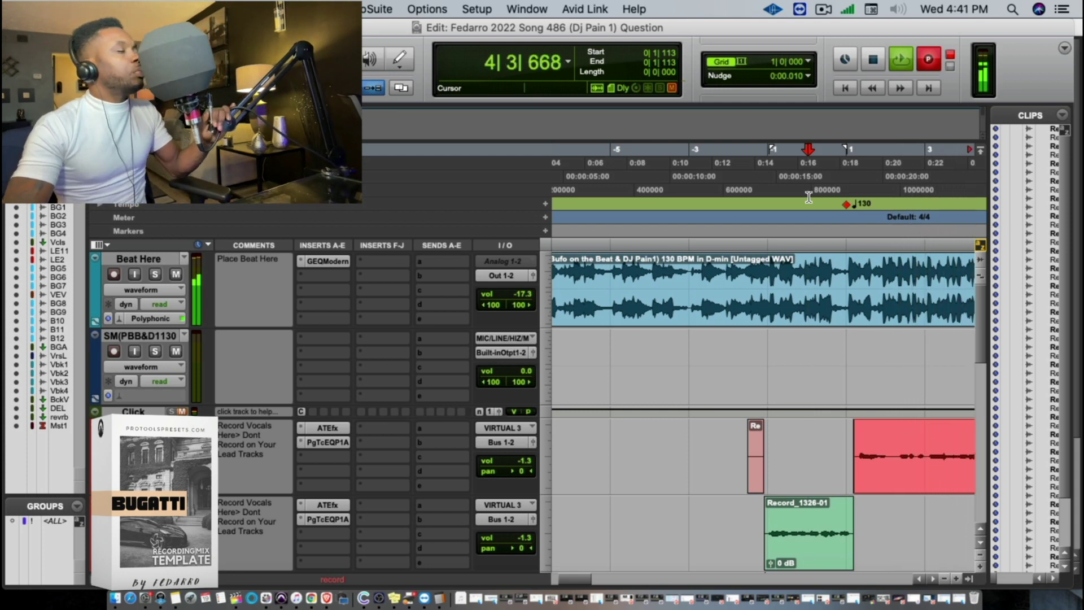
{"action": "key", "text": "space"}
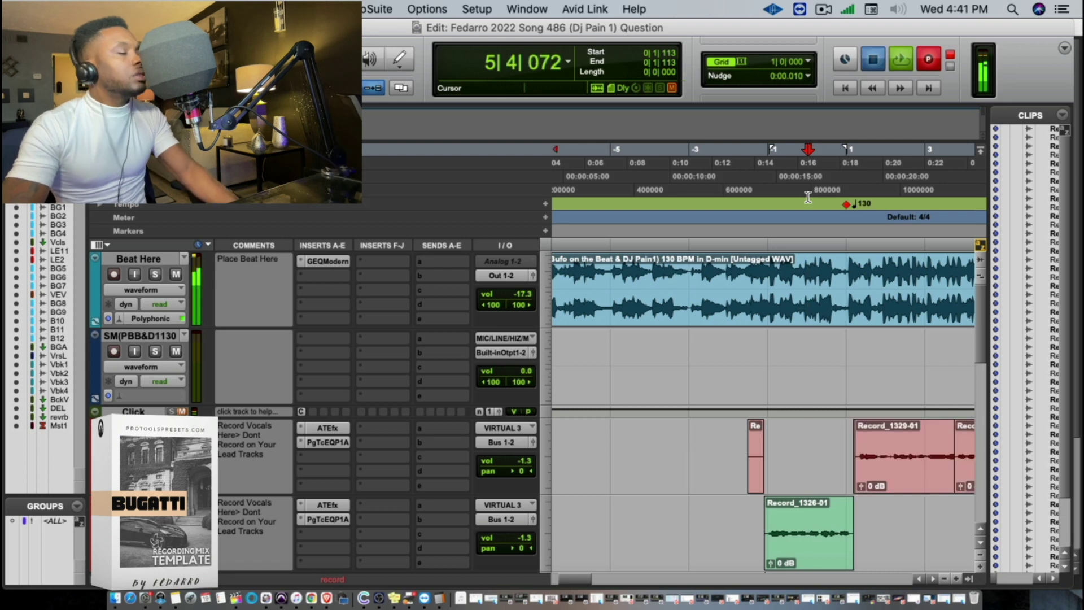
Record two more takes of the second line with playback from 0|1|889 and another from 0|2|939
{"action": "left_click", "coordinate": [816, 226]}
{"action": "key", "text": "space"}
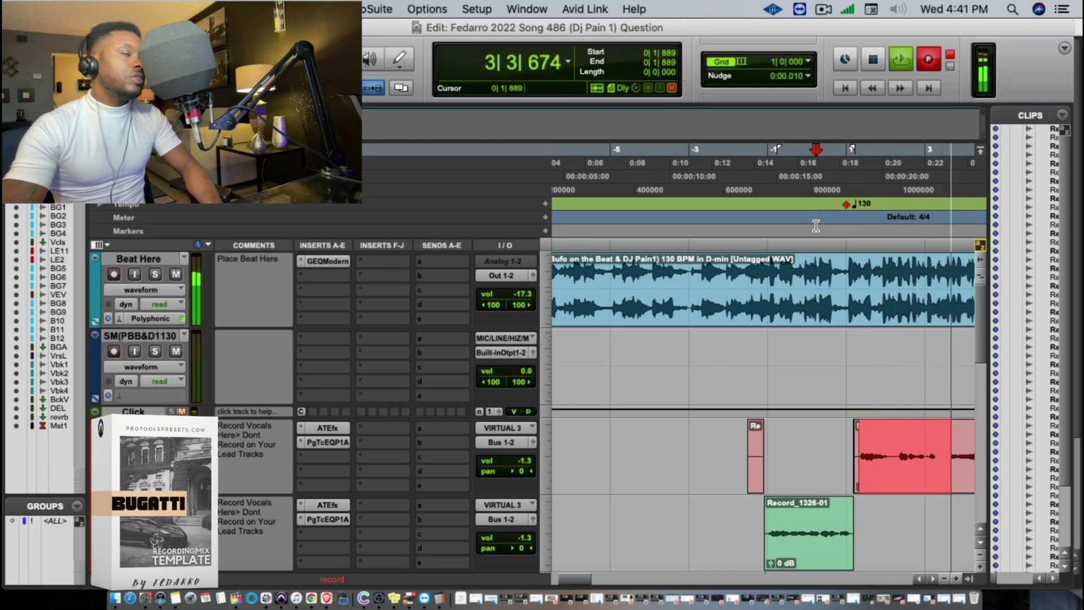
{"action": "key", "text": "space"}
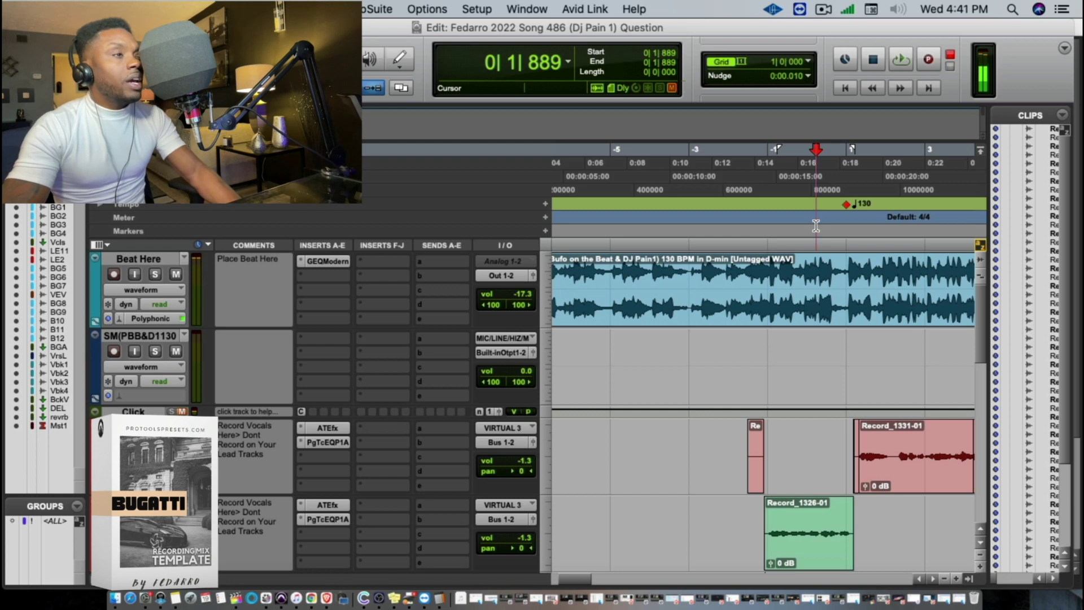
{"action": "key", "text": "space"}
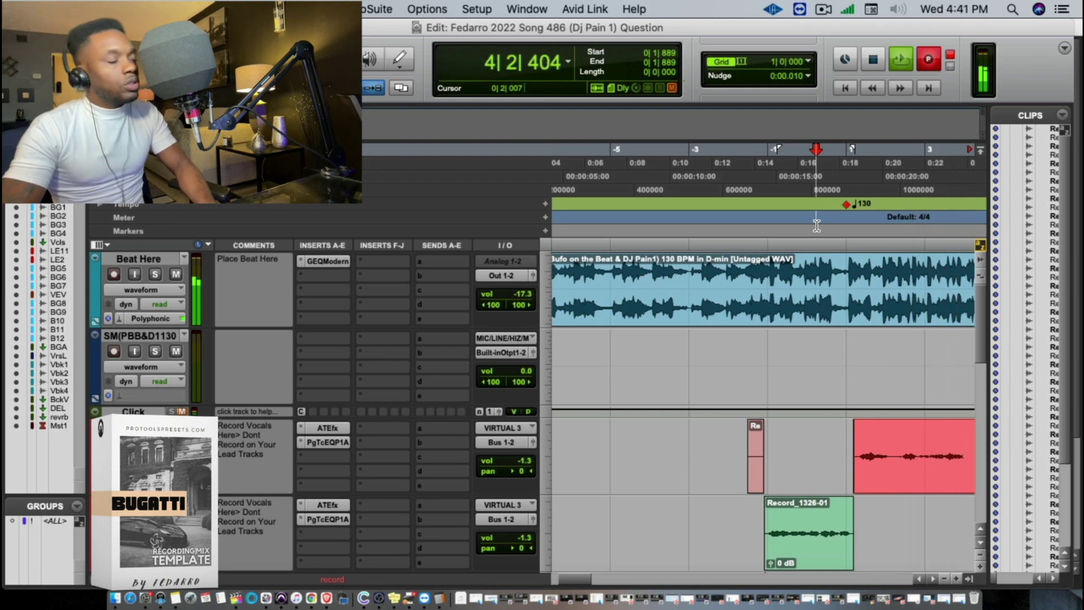
{"action": "key", "text": "space"}
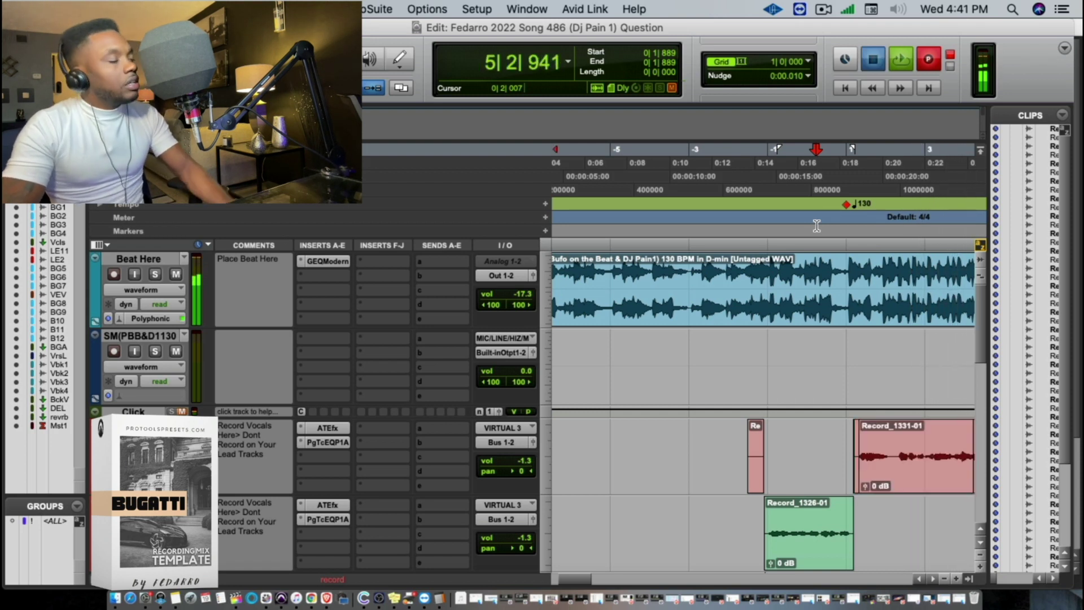
{"action": "key", "text": "super+space"}
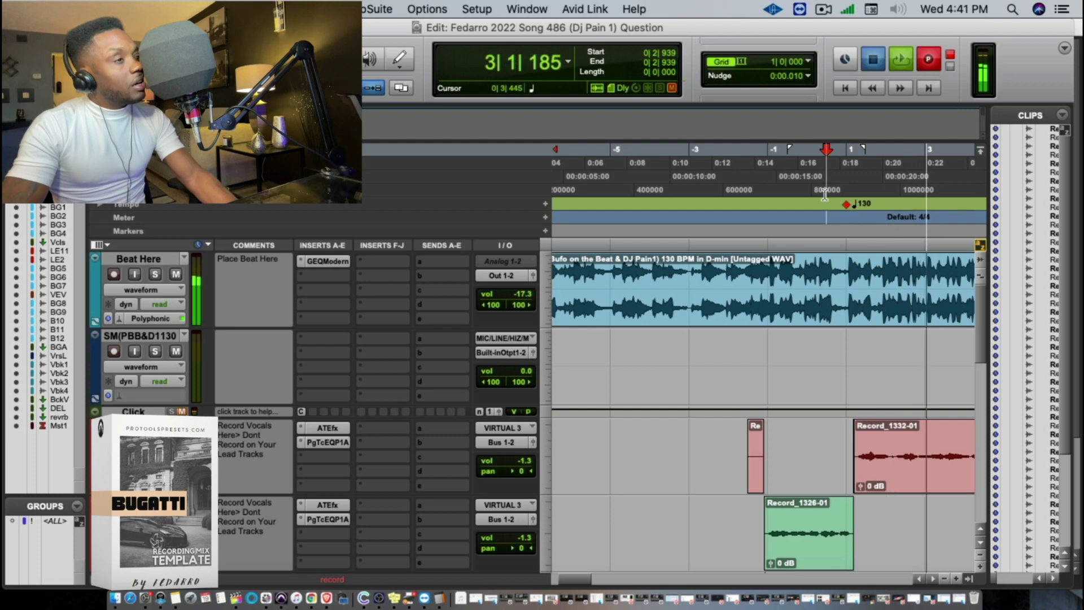
{"action": "key", "text": "space"}
Punch in a short take after playback from 0|2|628 and move its clip onto the duplicate track beside the opening line
{"action": "left_click", "coordinate": [824, 191]}
{"action": "key", "text": "super+space"}
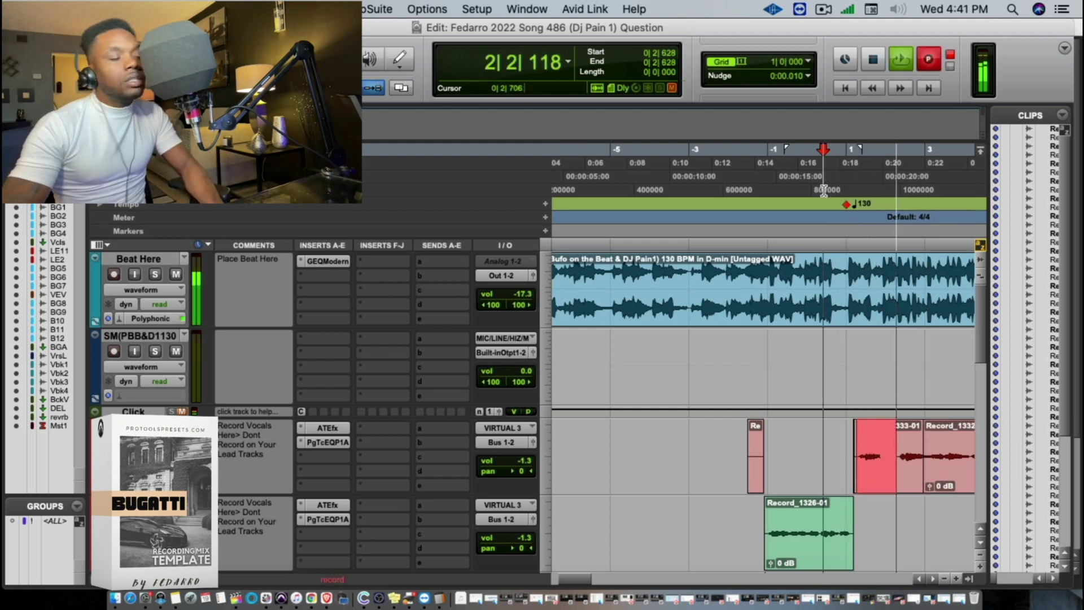
{"action": "key", "text": "space"}
{"action": "key", "text": "space"}
{"action": "left_click_drag", "start_coordinate": [872, 472], "coordinate": [872, 518]}
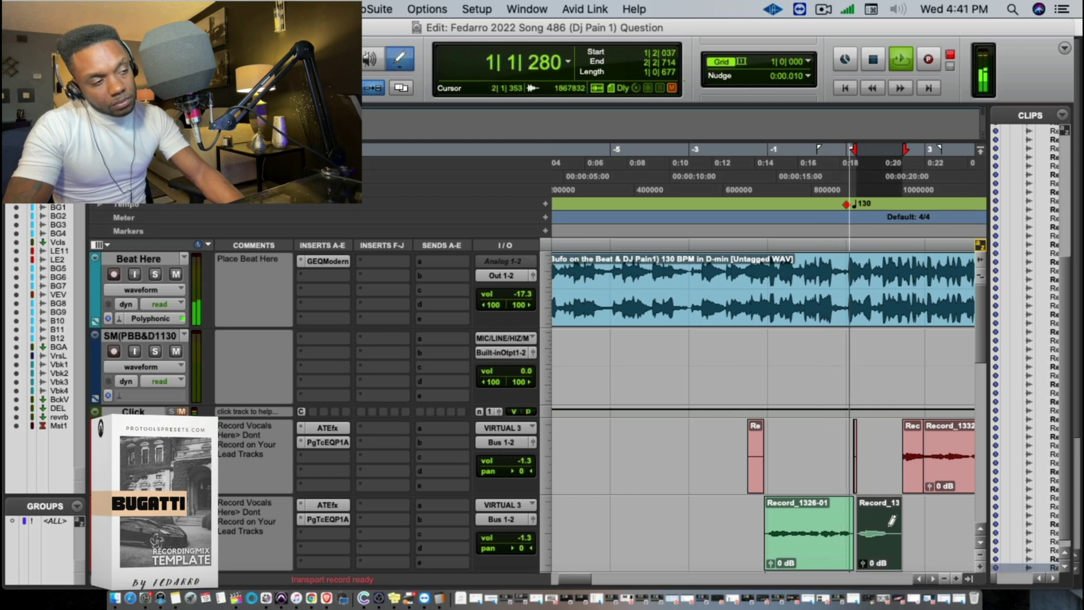
Record two takes of the third vocal line on the Record track, with playback starting from 2|1|509 and from 1|2|826
{"action": "key", "text": "super+space"}
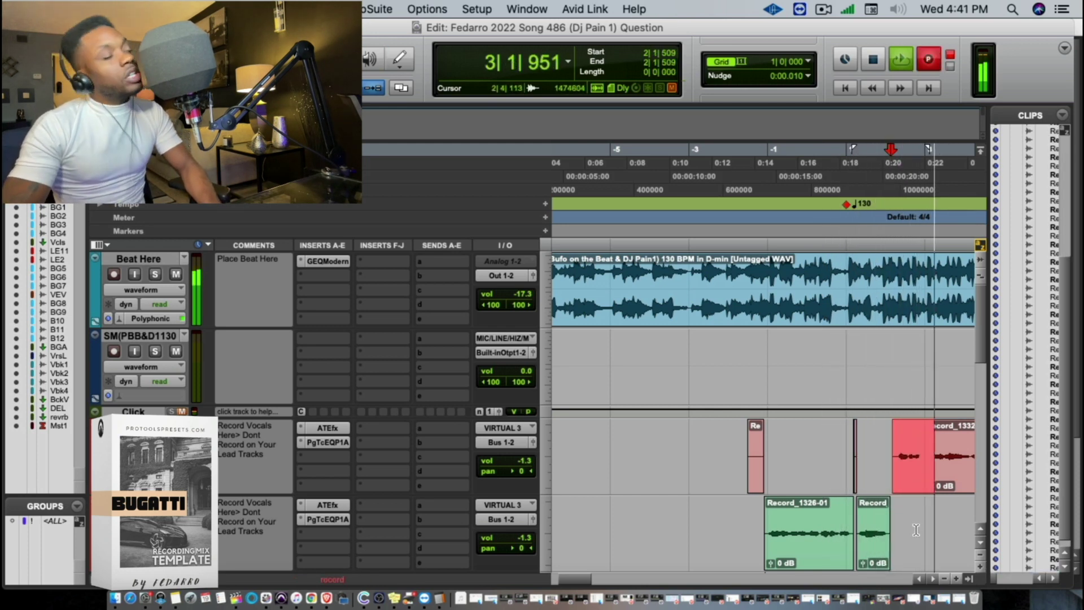
{"action": "key", "text": "space"}
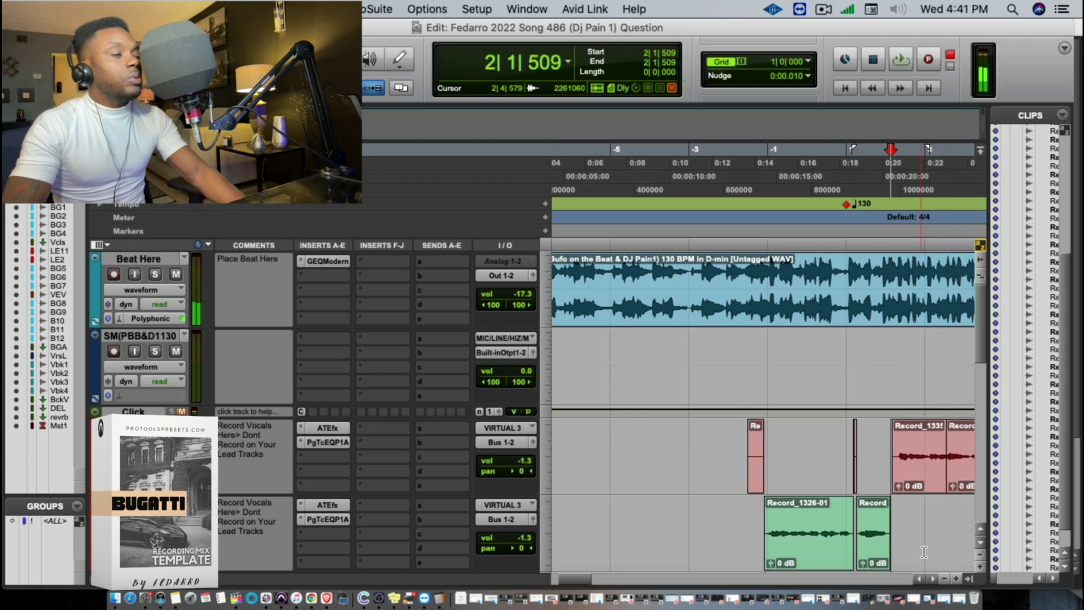
{"action": "left_click", "coordinate": [864, 188]}
{"action": "key", "text": "super+space"}
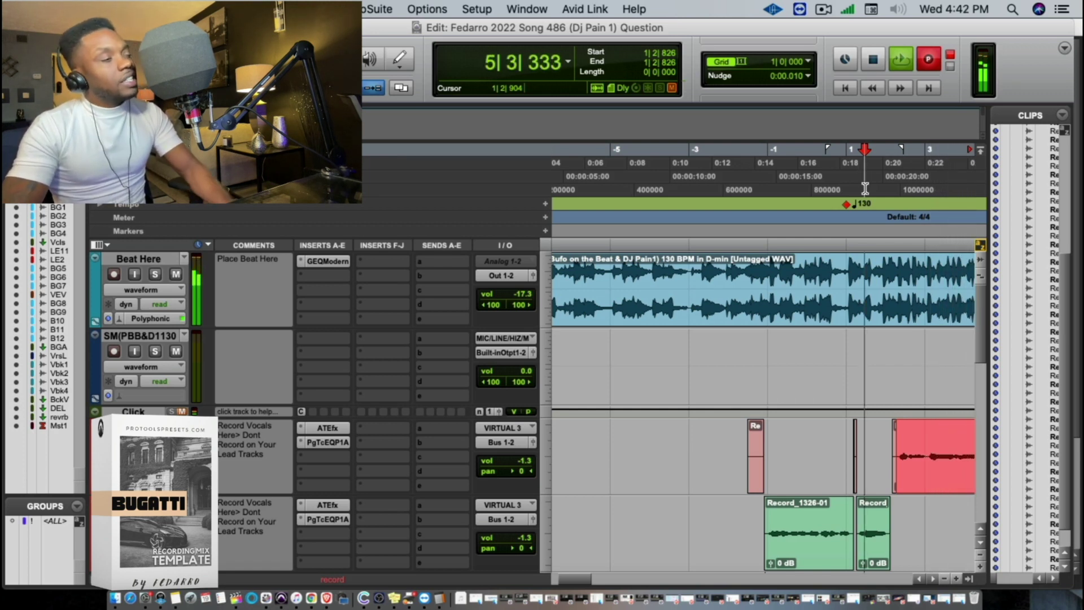
{"action": "key", "text": "space"}
Retake the third vocal line with playback from 1|2|748 and move its clip onto the duplicate track after the second clip
{"action": "left_click", "coordinate": [865, 186]}
{"action": "key", "text": "space"}
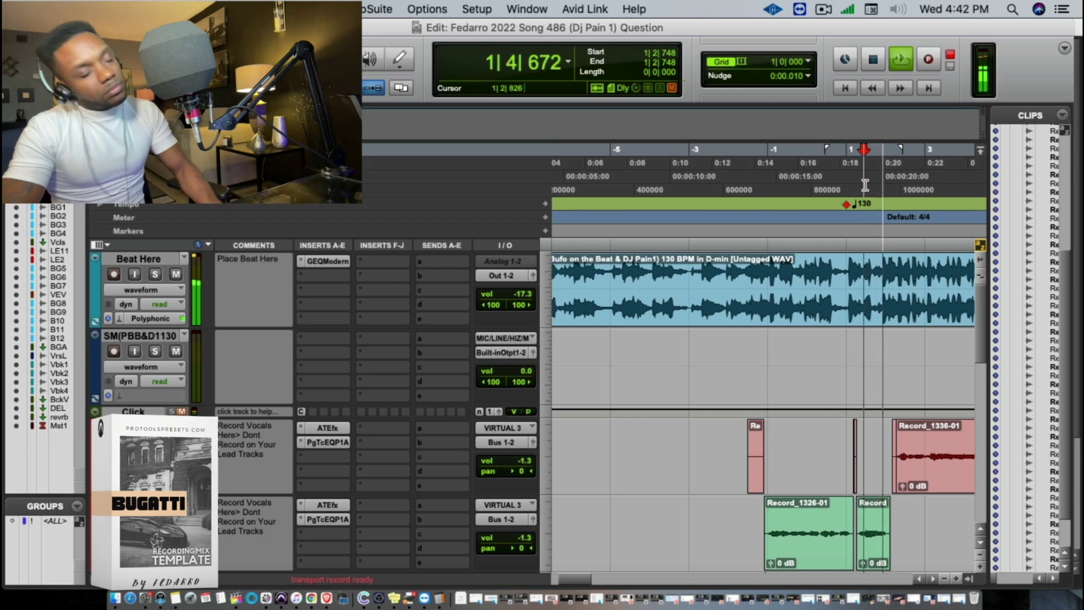
{"action": "key", "text": "super+space"}
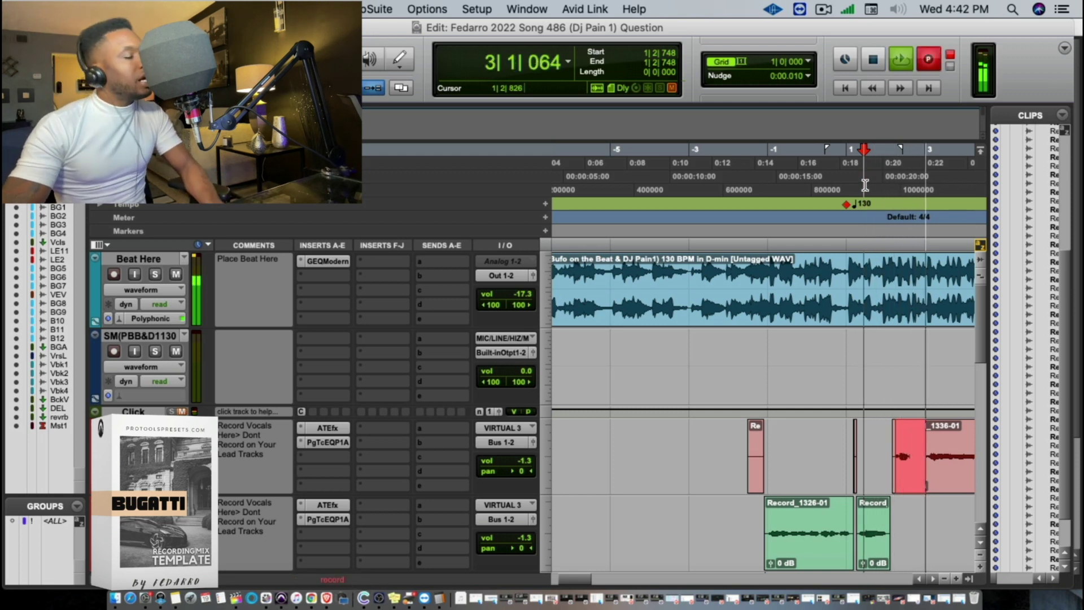
{"action": "key", "text": "space"}
{"action": "key", "text": "space"}
{"action": "left_click_drag", "start_coordinate": [925, 474], "coordinate": [929, 528]}
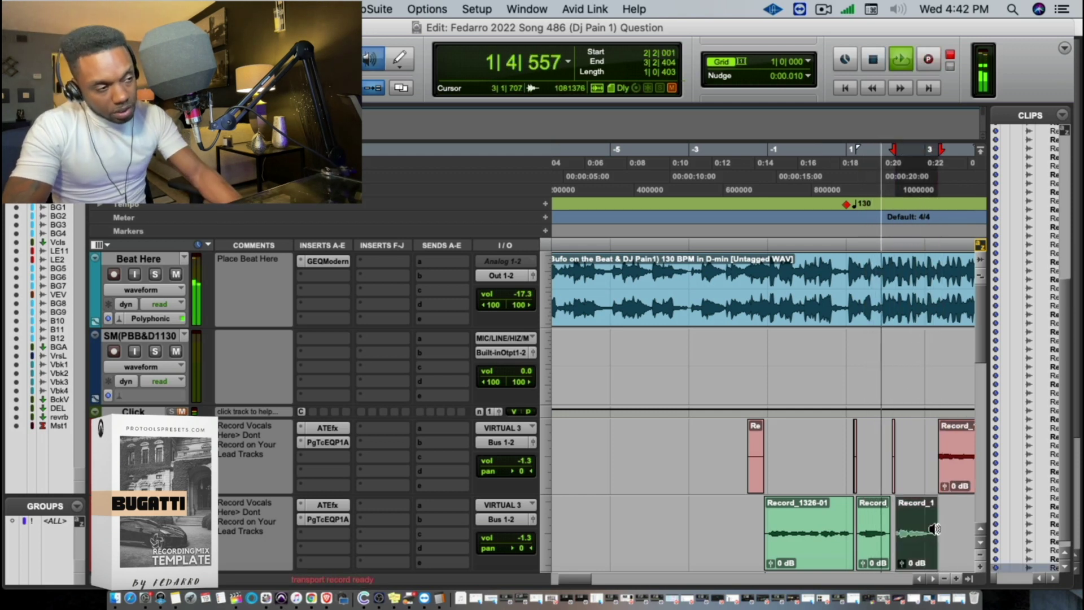
Record two takes of the fourth vocal line on the Record track, with playback starting from 2|3|530 and from 2|2|791
{"action": "left_click", "coordinate": [910, 458]}
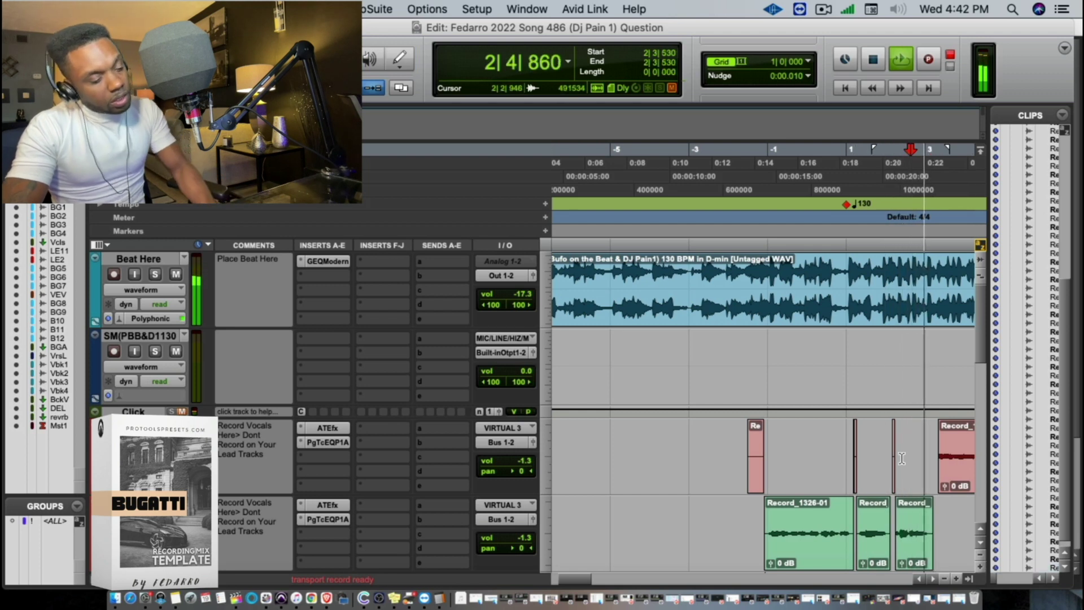
{"action": "key", "text": "super+space"}
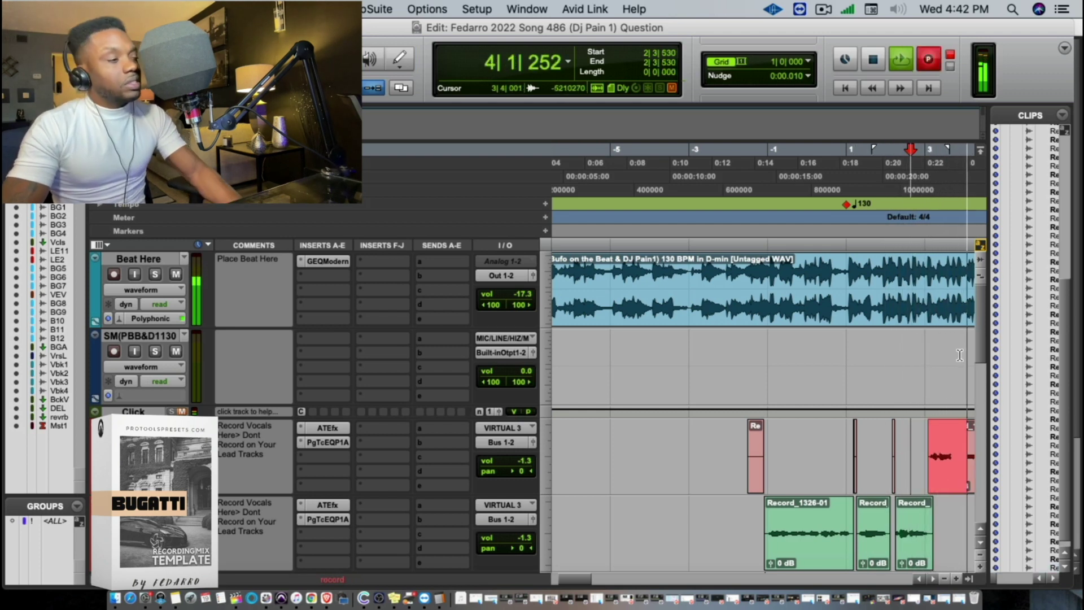
{"action": "key", "text": "space"}
{"action": "left_click", "coordinate": [903, 196]}
{"action": "key", "text": "space"}
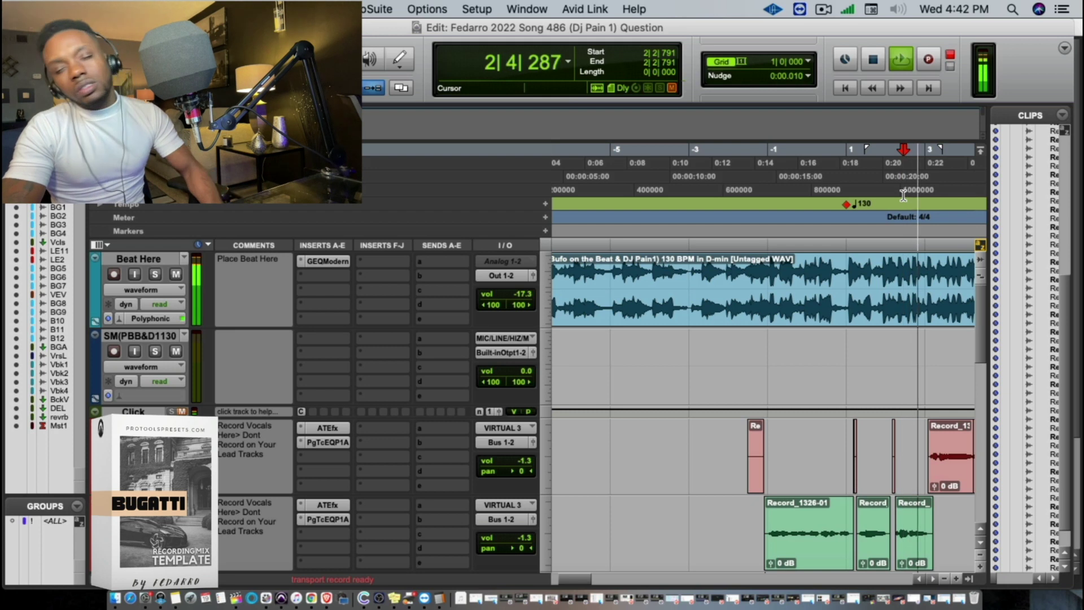
{"action": "key", "text": "super+space"}
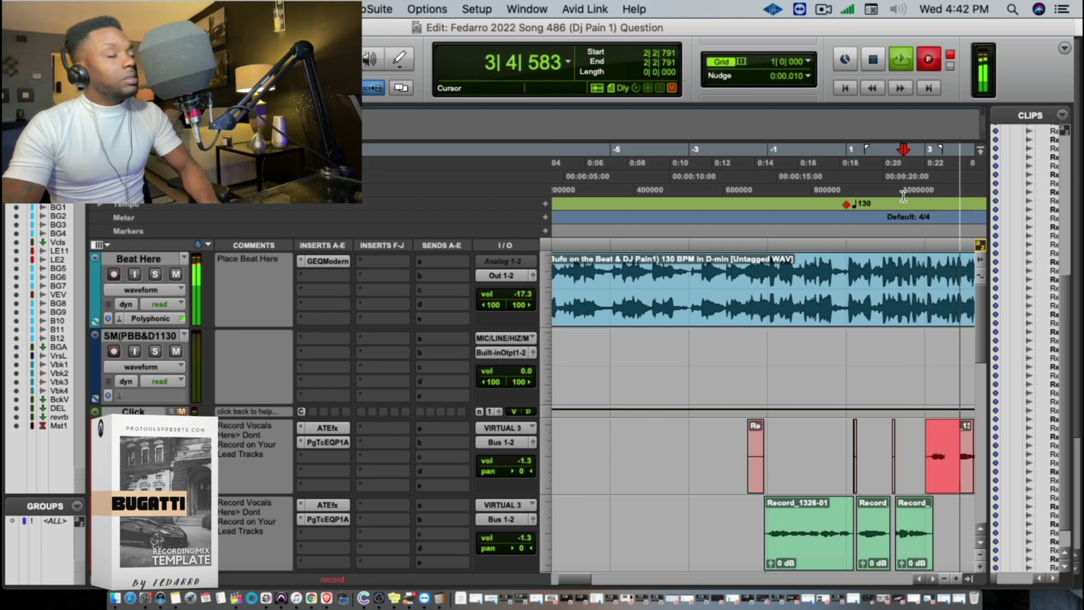
{"action": "key", "text": "space"}
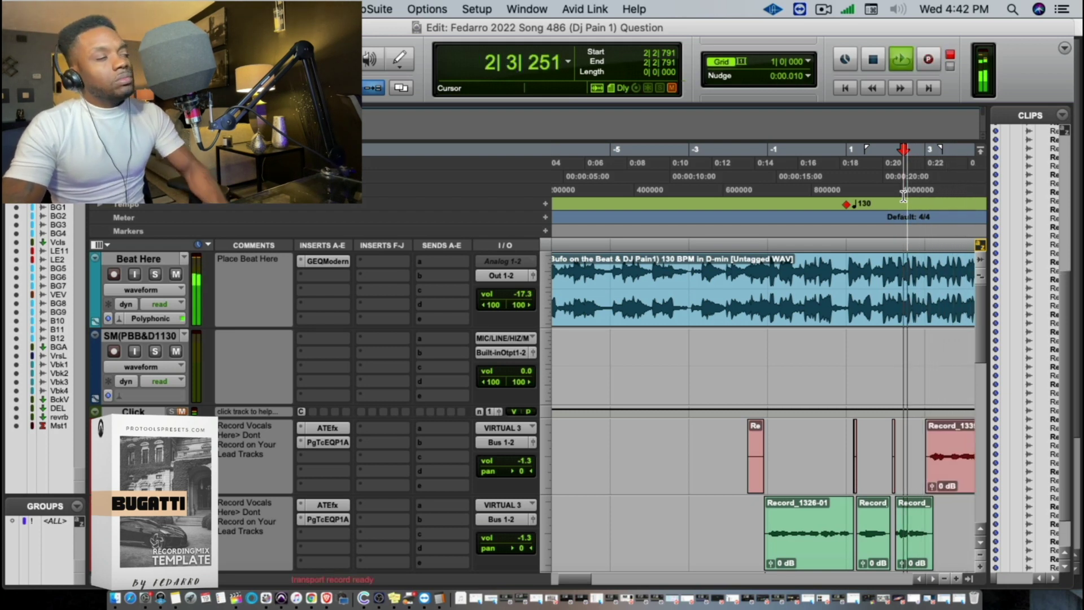
Record three more takes of the fourth vocal line on the Record track with playback from 2|2|791
{"action": "key", "text": "super+space"}
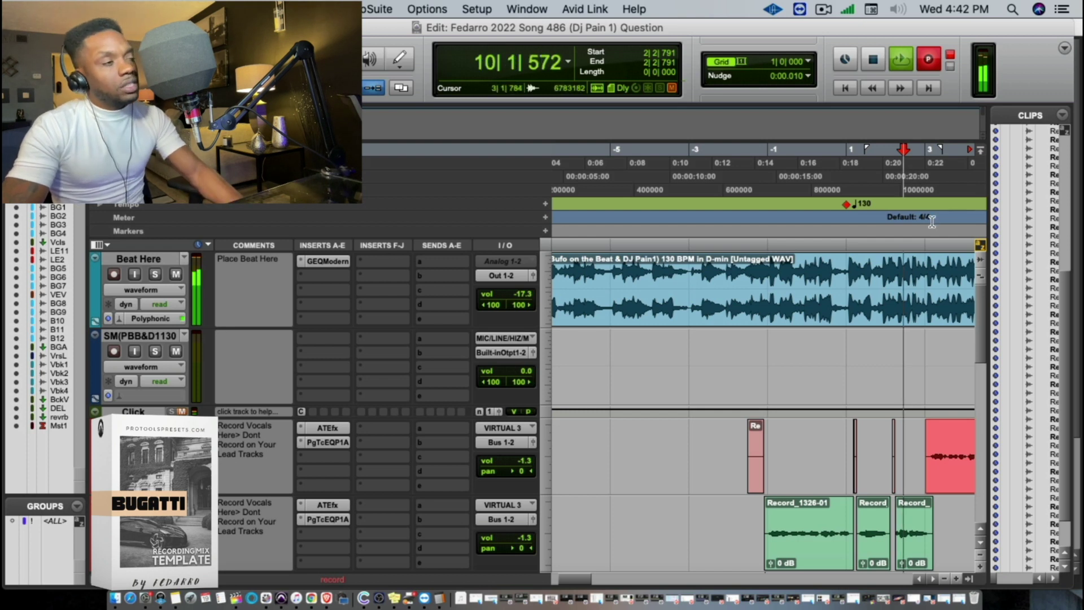
{"action": "key", "text": "space"}
{"action": "key", "text": "space"}
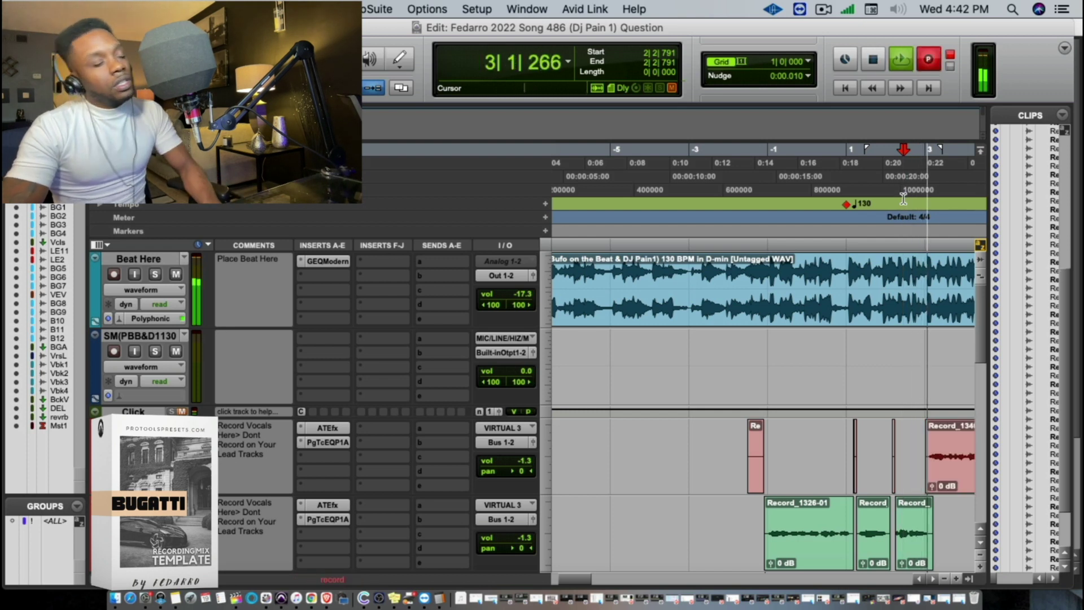
{"action": "key", "text": "space"}
{"action": "key", "text": "t"}
{"action": "key", "text": "t"}
{"action": "key", "text": "t"}
{"action": "key", "text": "space"}
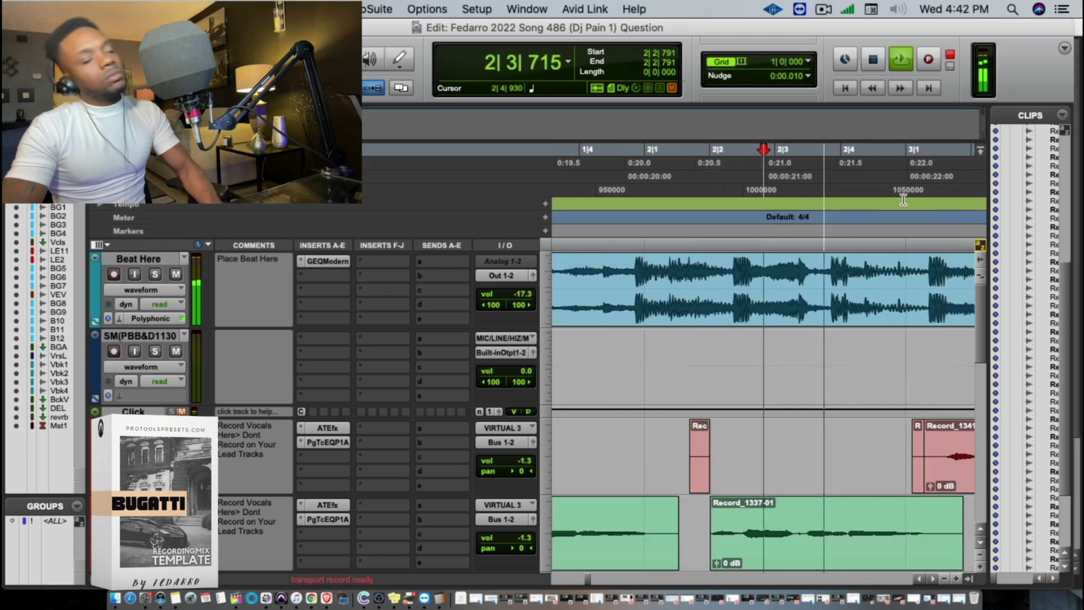
{"action": "key", "text": "super+space"}
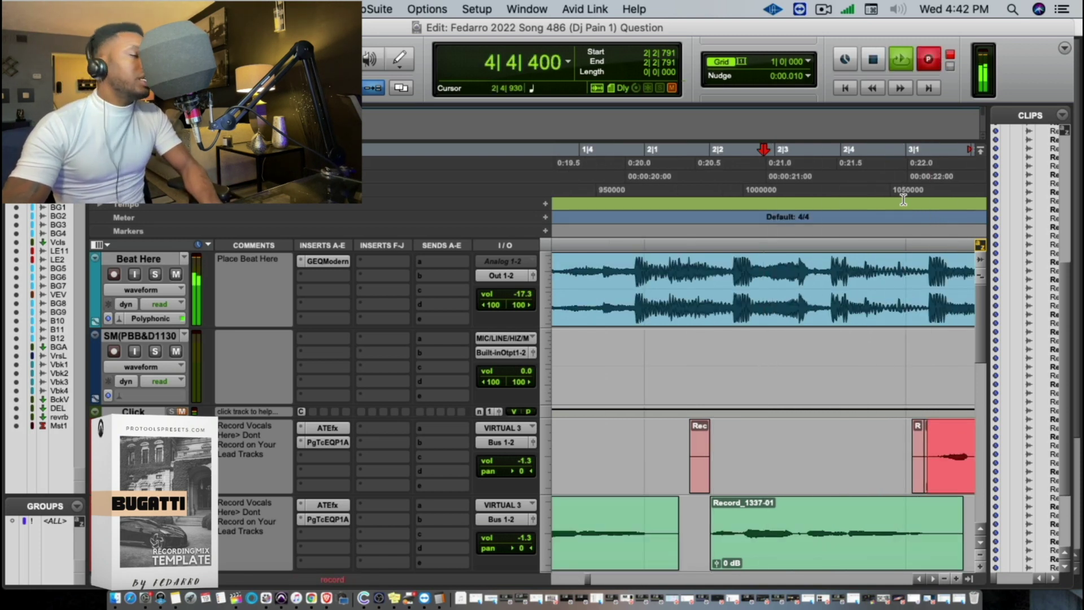
{"action": "key", "text": "space"}
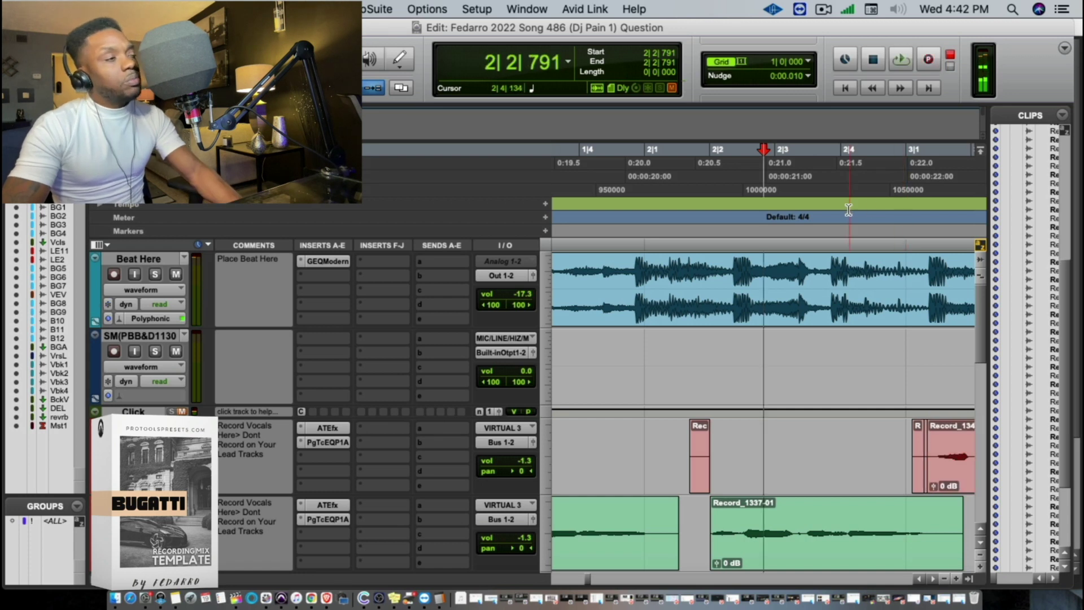
Retake the fourth vocal line once with playback from 2|3|697 and twice from 2|3|708
{"action": "left_click", "coordinate": [823, 192]}
{"action": "key", "text": "space"}
{"action": "key", "text": "super+space"}
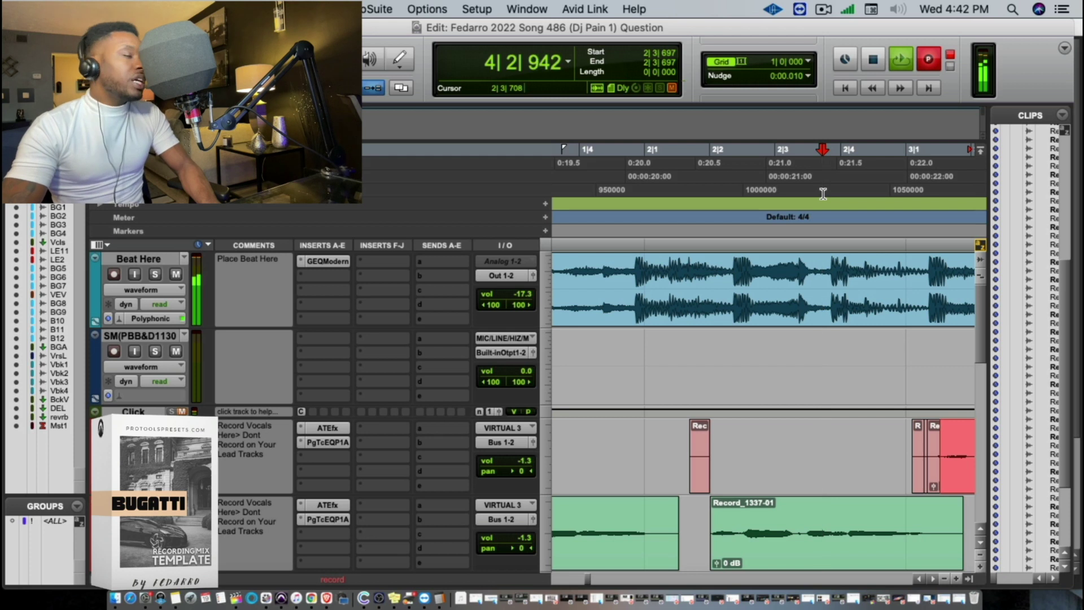
{"action": "key", "text": "space"}
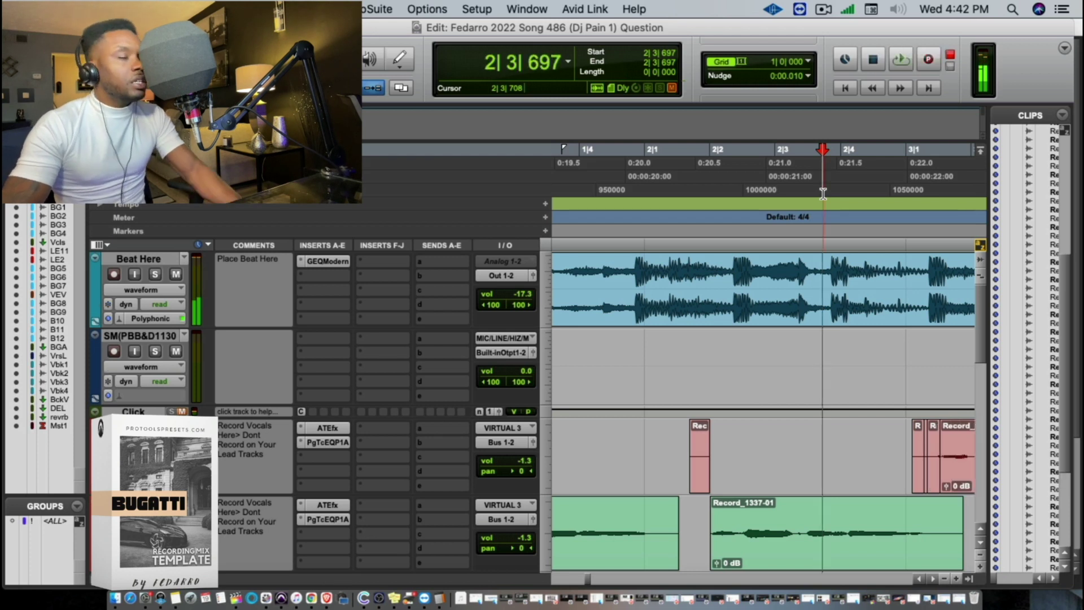
{"action": "left_click", "coordinate": [823, 194]}
{"action": "key", "text": "space"}
{"action": "key", "text": "super+space"}
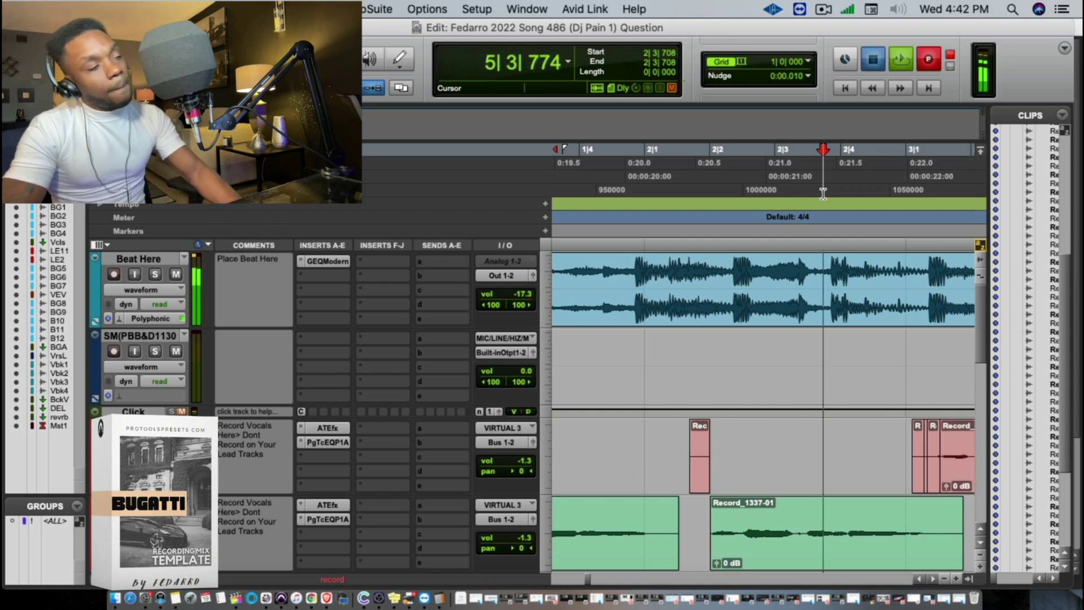
{"action": "key", "text": "space"}
{"action": "key", "text": "super+space"}
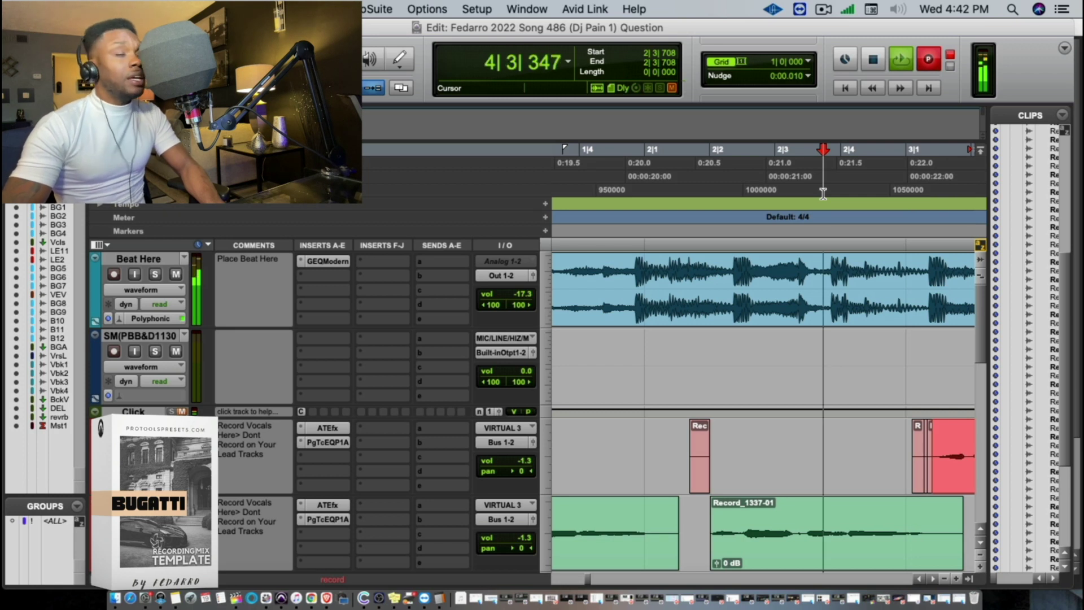
{"action": "key", "text": "space"}
Record six more takes of the fourth vocal line on the Record track, each with playback starting from 2|3|708
{"action": "key", "text": "space"}
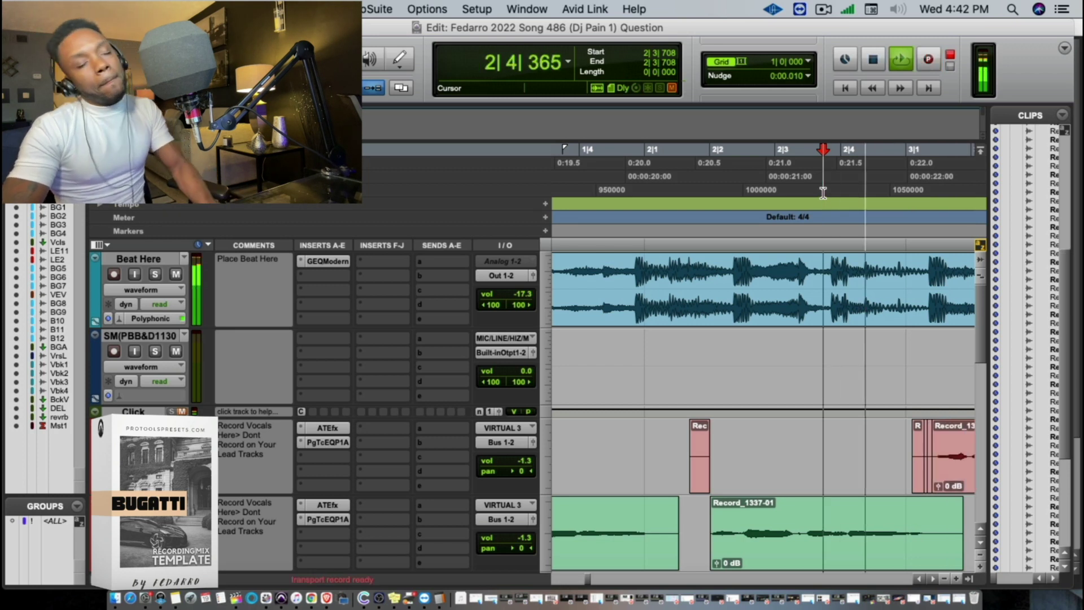
{"action": "key", "text": "super+space"}
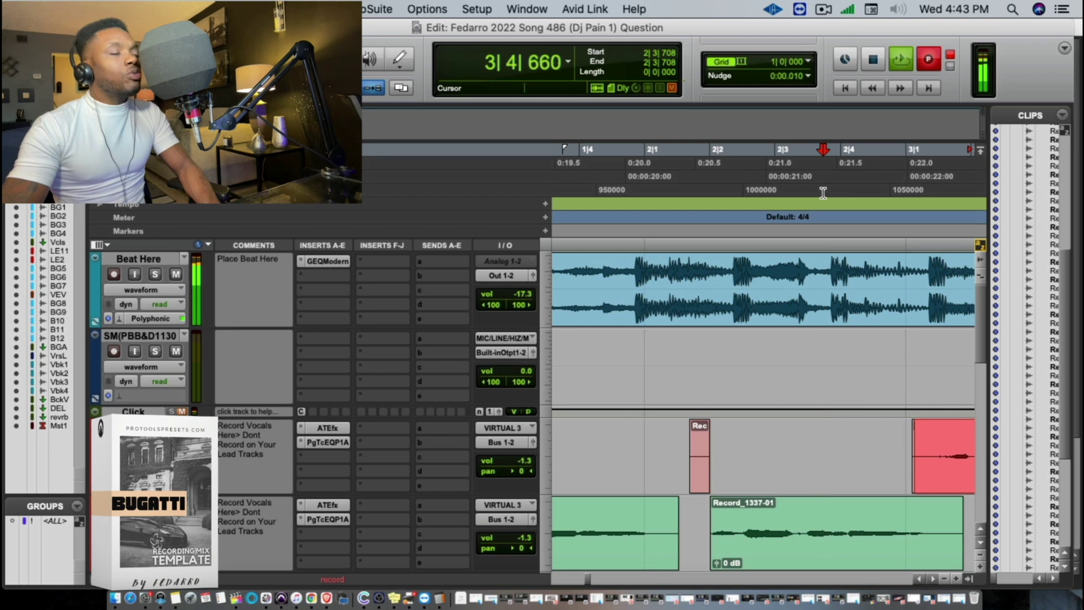
{"action": "key", "text": "space"}
{"action": "key", "text": "space"}
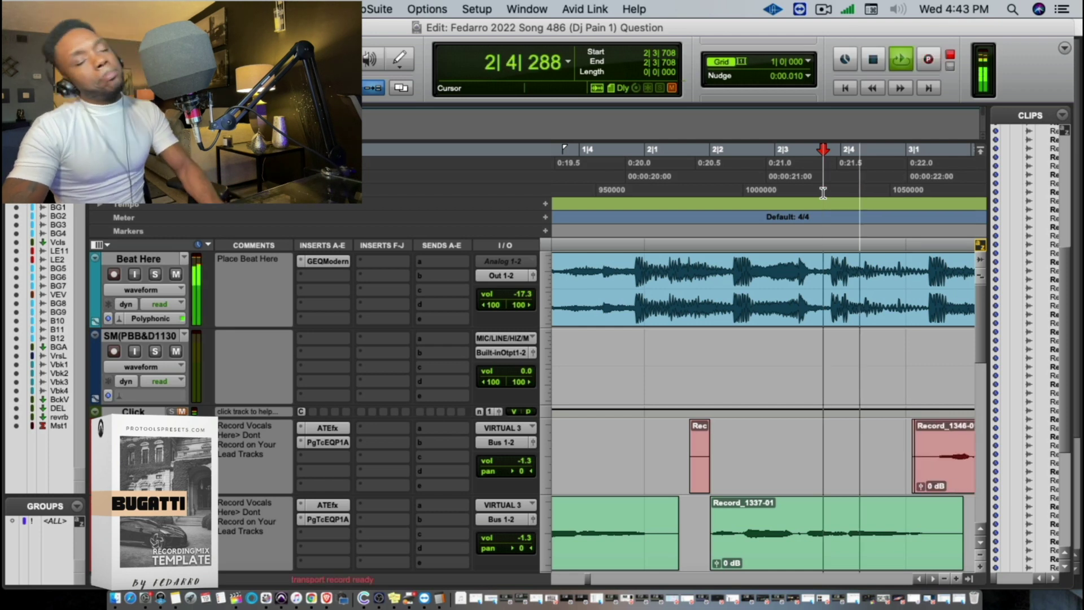
{"action": "key", "text": "super+space"}
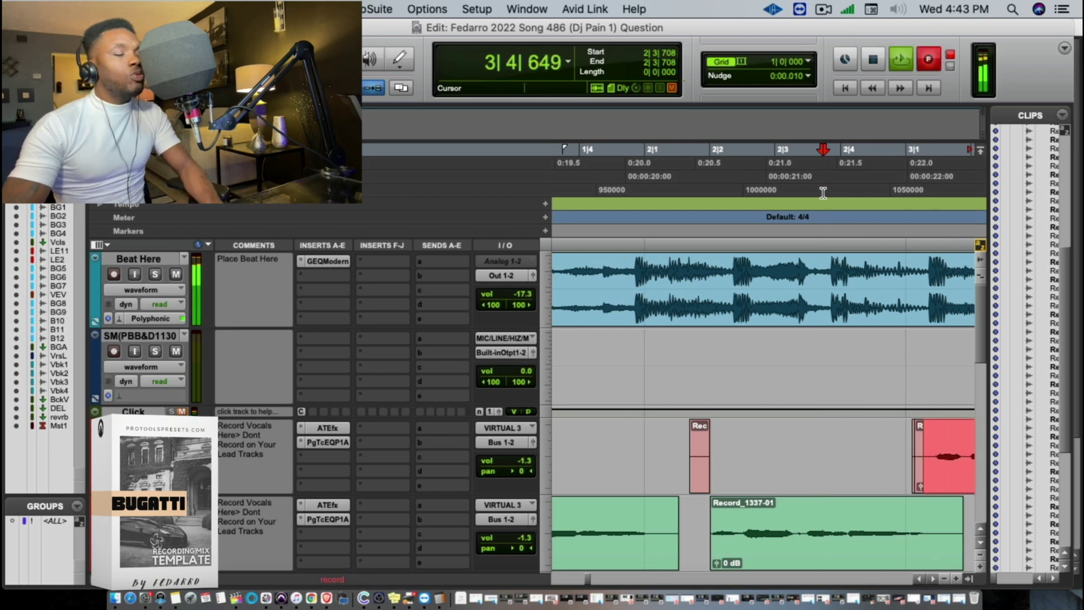
{"action": "key", "text": "space"}
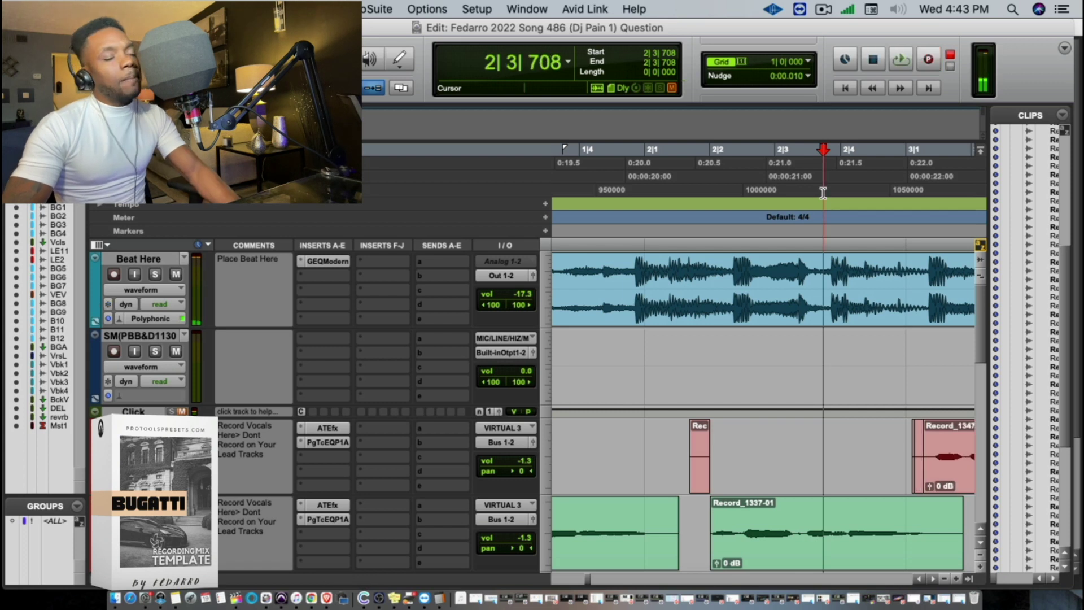
{"action": "key", "text": "space"}
{"action": "key", "text": "super+space"}
{"action": "key", "text": "space"}
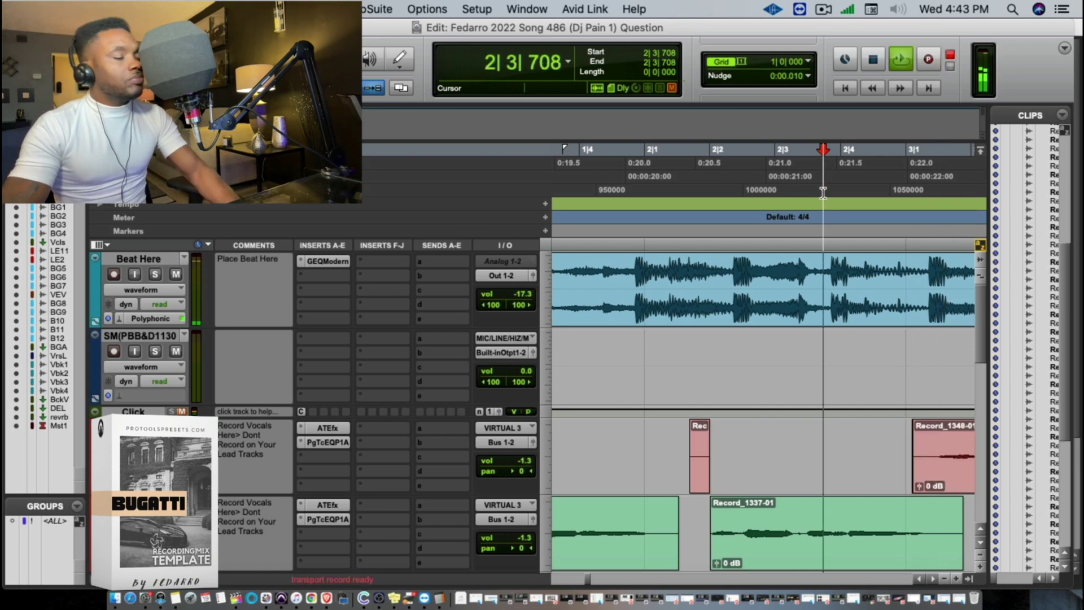
{"action": "key", "text": "space"}
{"action": "key", "text": "super+space"}
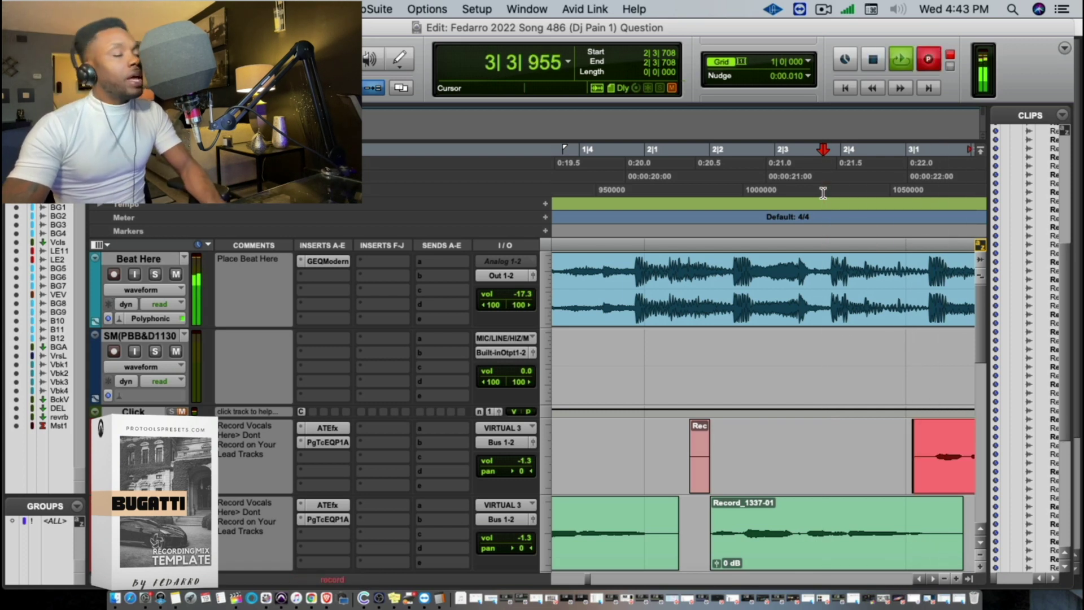
{"action": "key", "text": "space"}
{"action": "key", "text": "space"}
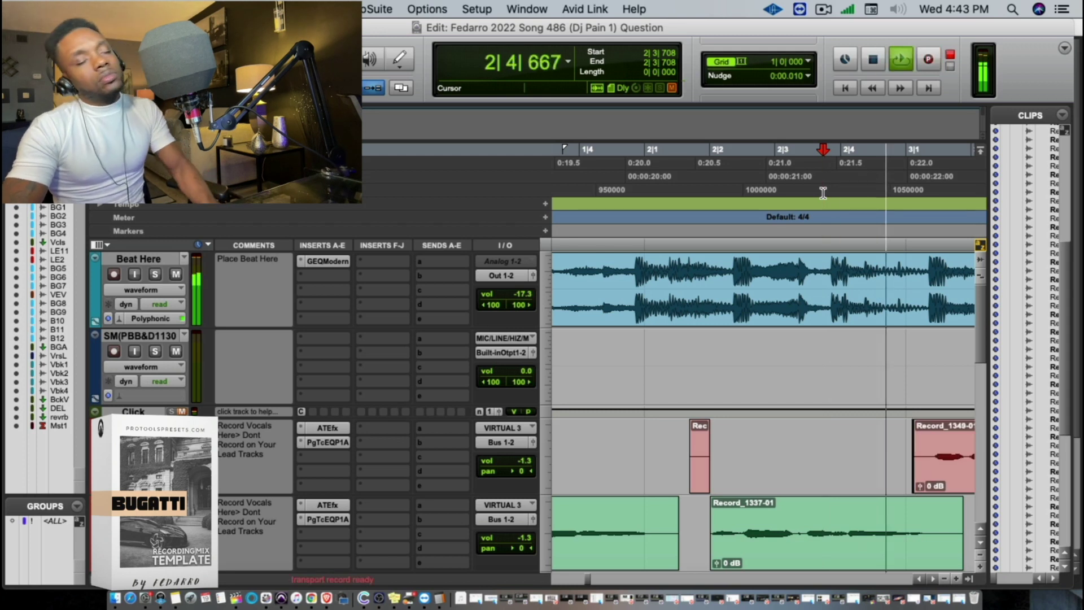
{"action": "key", "text": "super+space"}
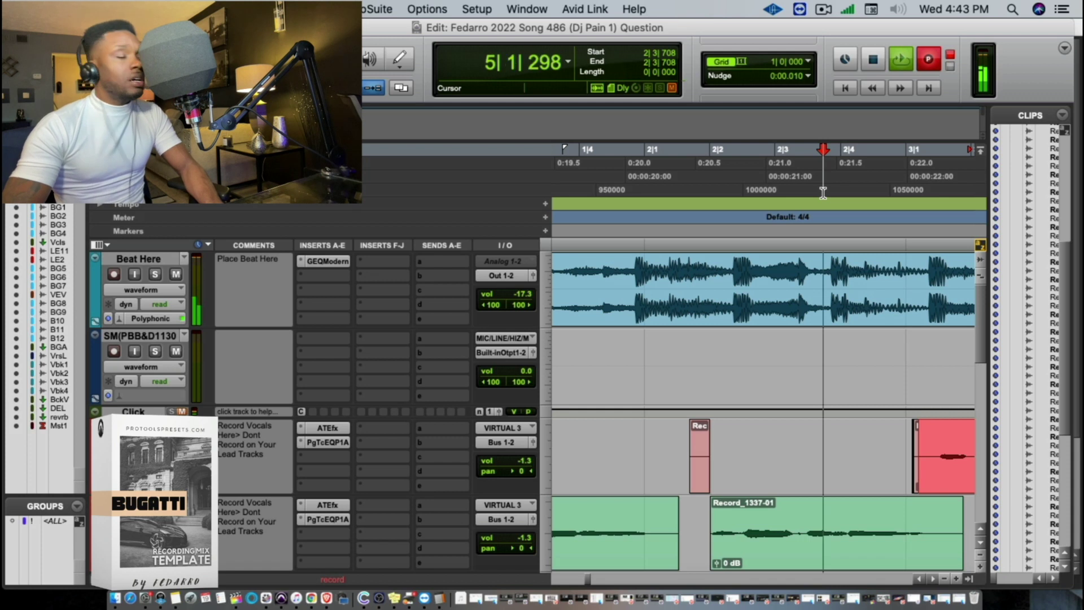
{"action": "key", "text": "space"}
{"action": "key", "text": "space"}
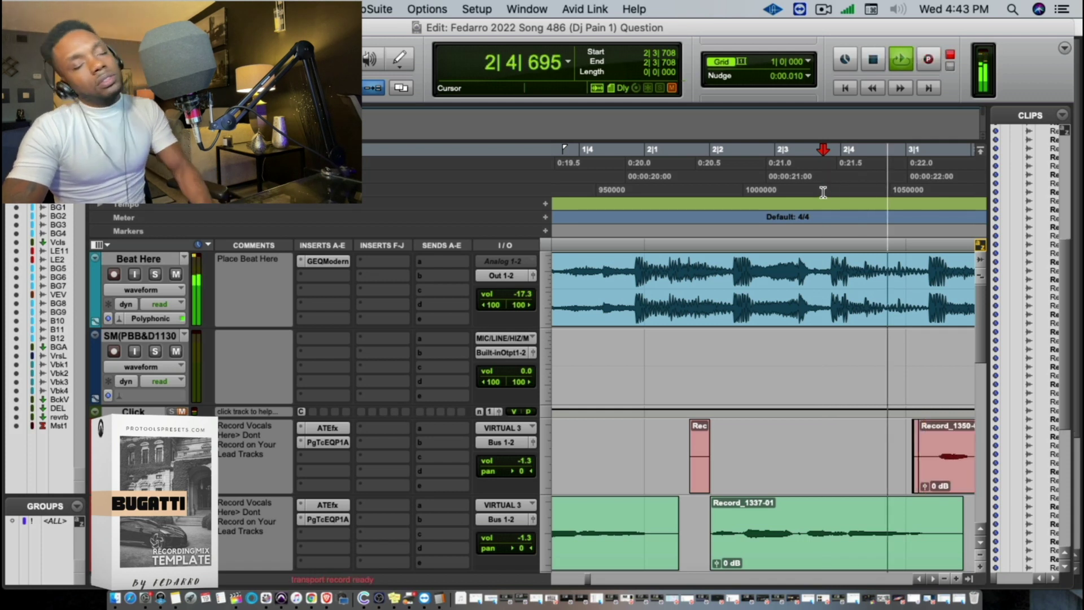
{"action": "key", "text": "super+space"}
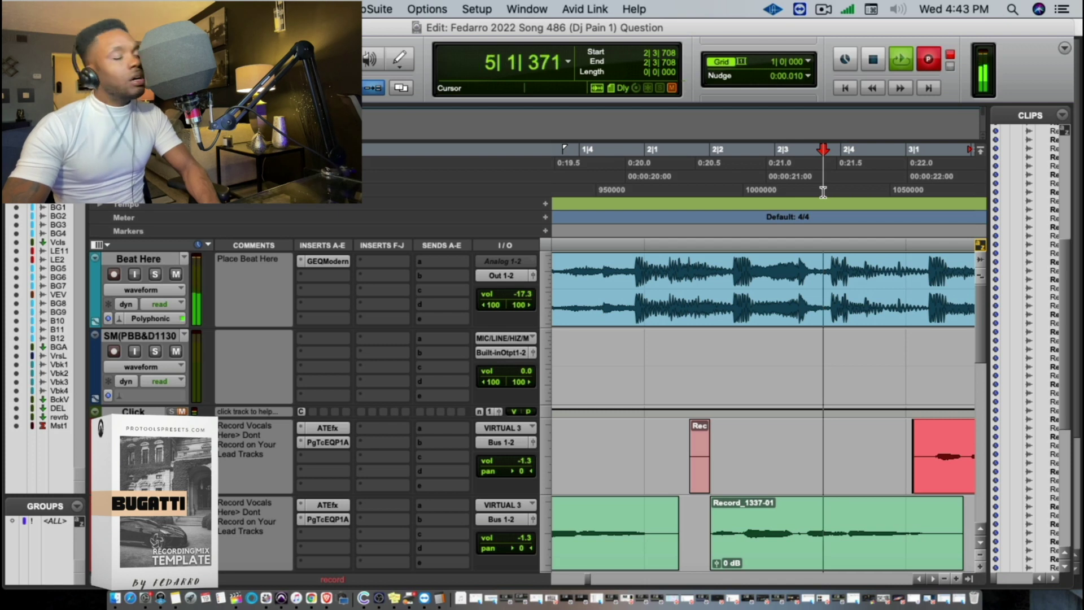
{"action": "key", "text": "space"}
Record a longer take of the fourth line with playback from 2|3|708 and move its clip onto the duplicate track after the third clip
{"action": "key", "text": "space"}
{"action": "key", "text": "super+space"}
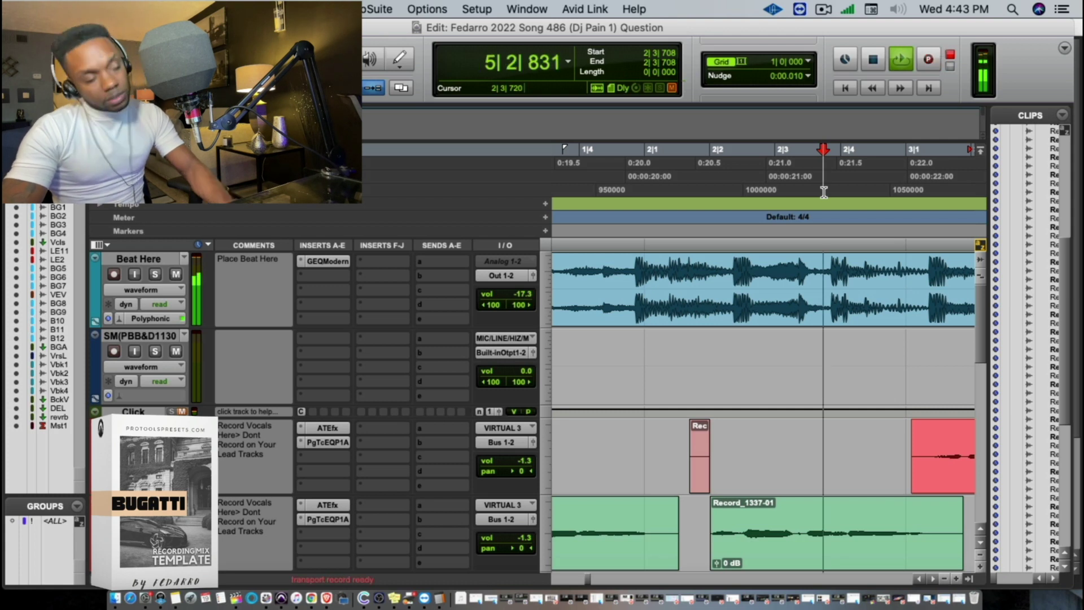
{"action": "key", "text": "r"}
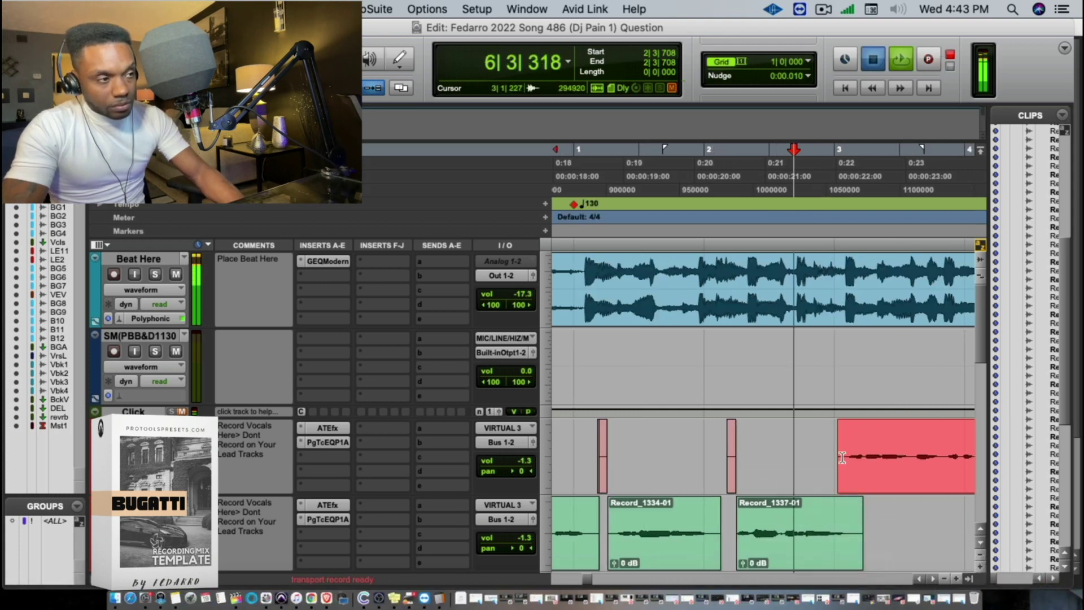
{"action": "key", "text": "space"}
{"action": "key", "text": "space"}
{"action": "left_click_drag", "start_coordinate": [835, 468], "coordinate": [858, 532]}
{"action": "key", "text": "r"}
{"action": "key", "text": "r"}
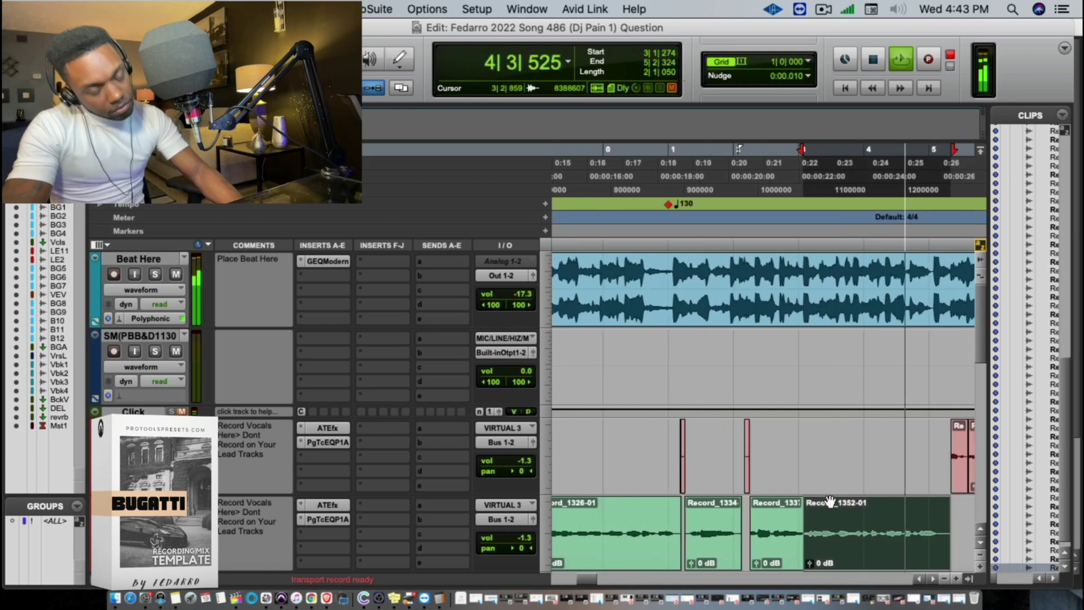
Record a take of the fifth vocal line on the Record track and set the duplicate track's volume to -0.6 during playback from -2|4|074
{"action": "key", "text": "super+space"}
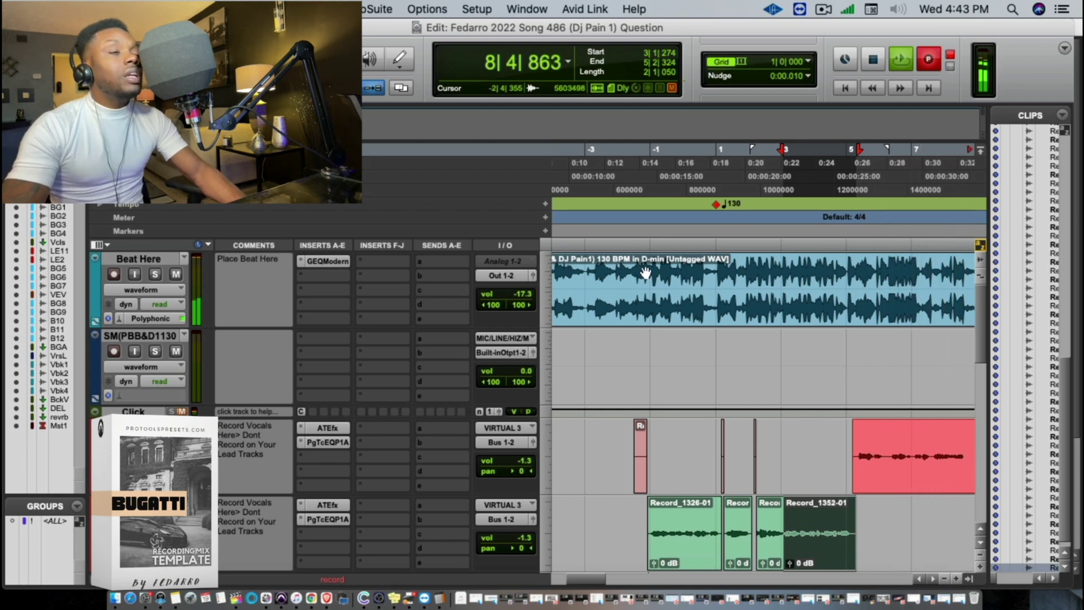
{"action": "key", "text": "space"}
{"action": "left_click", "coordinate": [642, 195]}
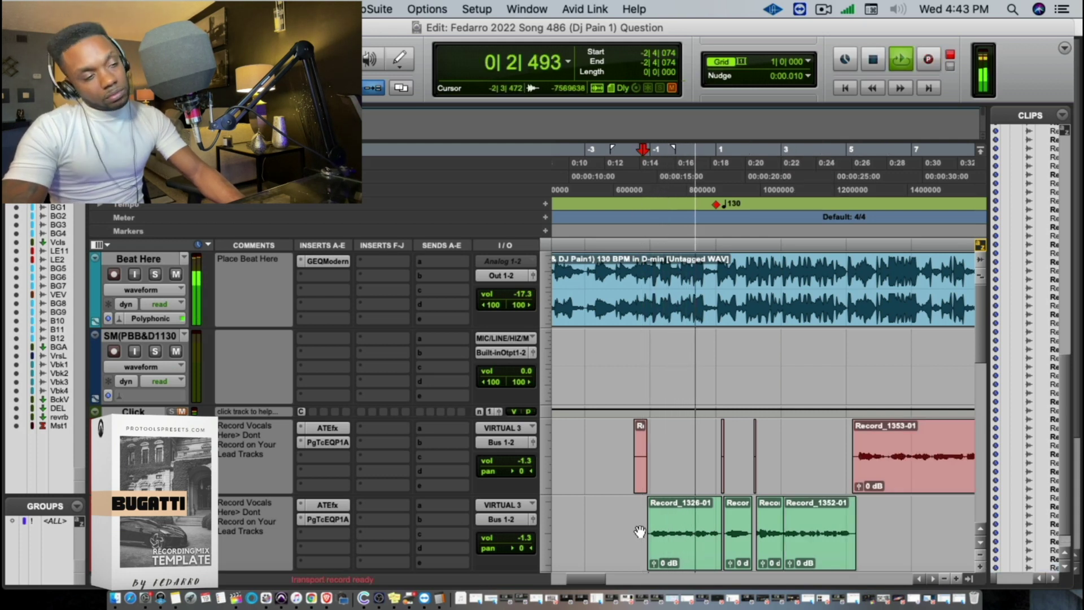
{"action": "left_click", "coordinate": [513, 536]}
{"action": "left_click_drag", "start_coordinate": [513, 537], "coordinate": [507, 531]}
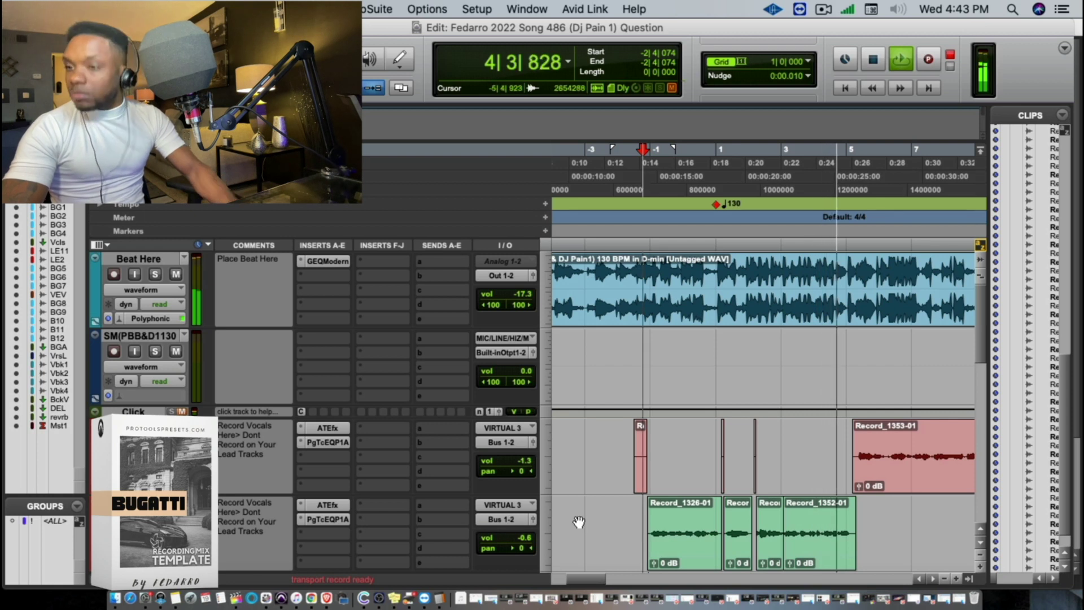
Retake the fifth vocal line three times on the Record track, the second with playback from 4|4|153 and the third from 4|2|201
{"action": "key", "text": "super+space"}
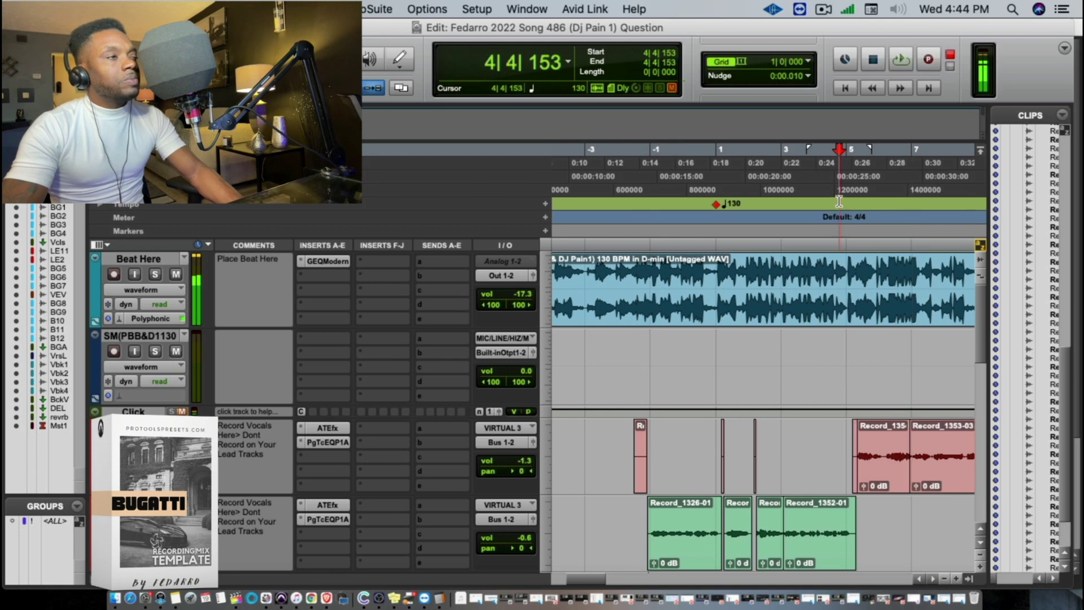
{"action": "key", "text": "space"}
{"action": "key", "text": "super+space"}
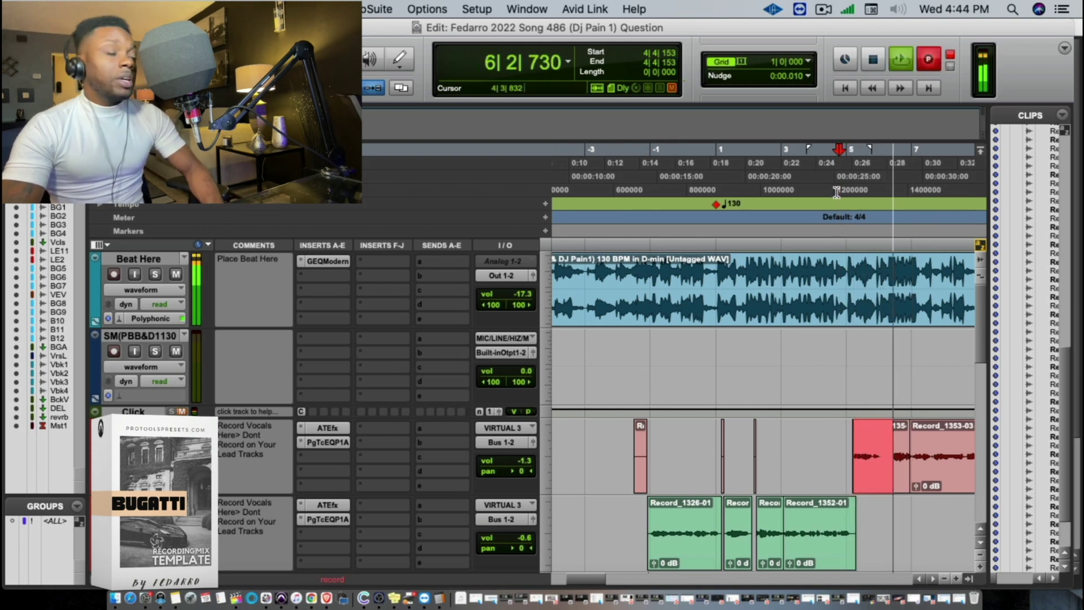
{"action": "key", "text": "space"}
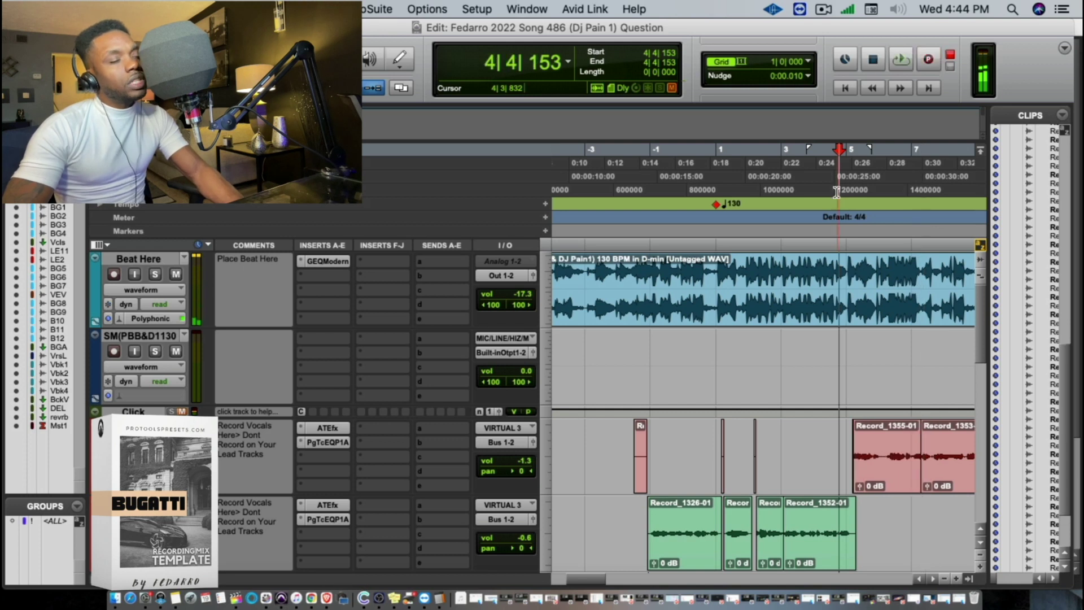
{"action": "key", "text": "super+space"}
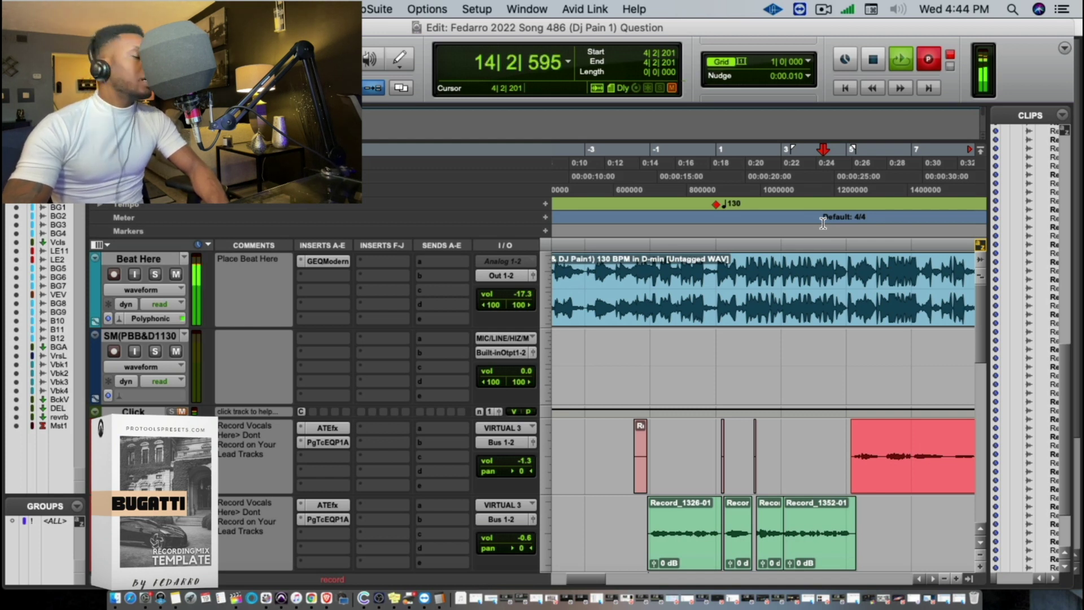
{"action": "key", "text": "space"}
Retake the fifth vocal line on the Record track once with playback from 4|1|412 and once from 4|1|085
{"action": "left_click", "coordinate": [817, 197]}
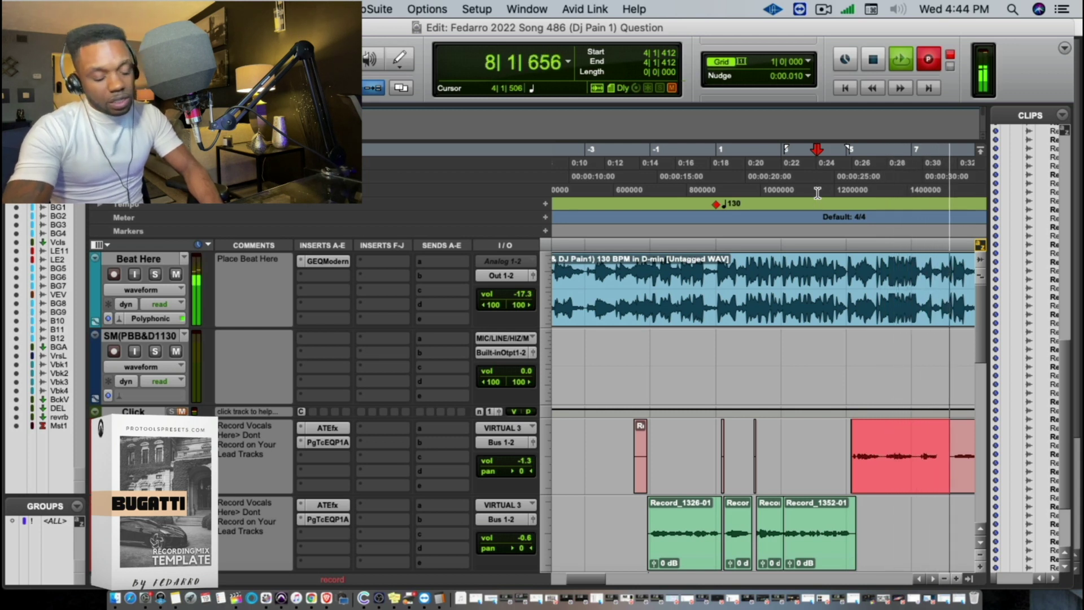
{"action": "key", "text": "super+bracketright"}
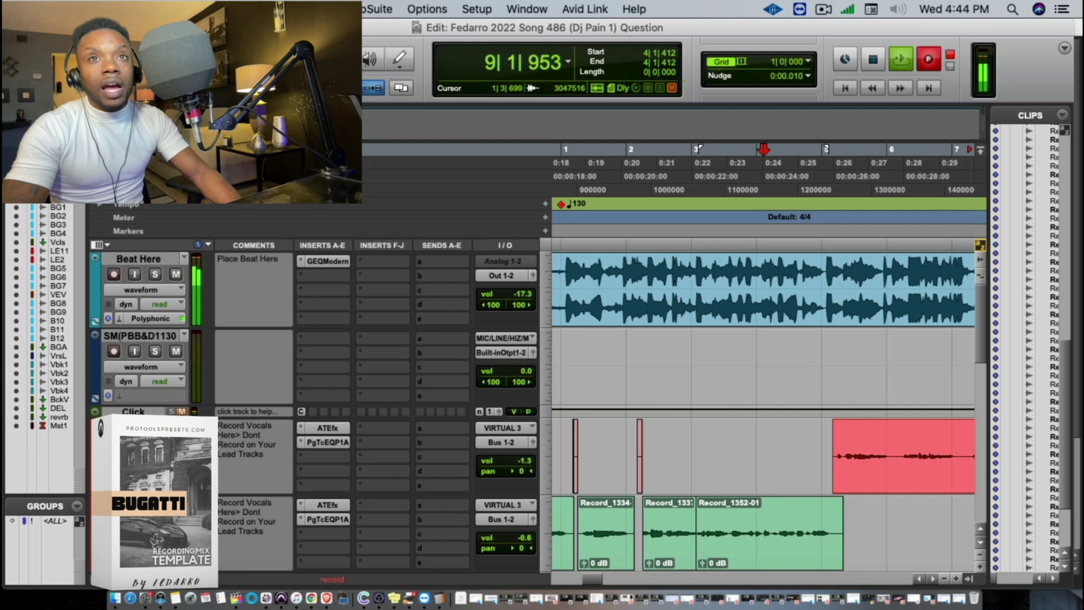
{"action": "key", "text": "space"}
{"action": "left_click", "coordinate": [759, 181]}
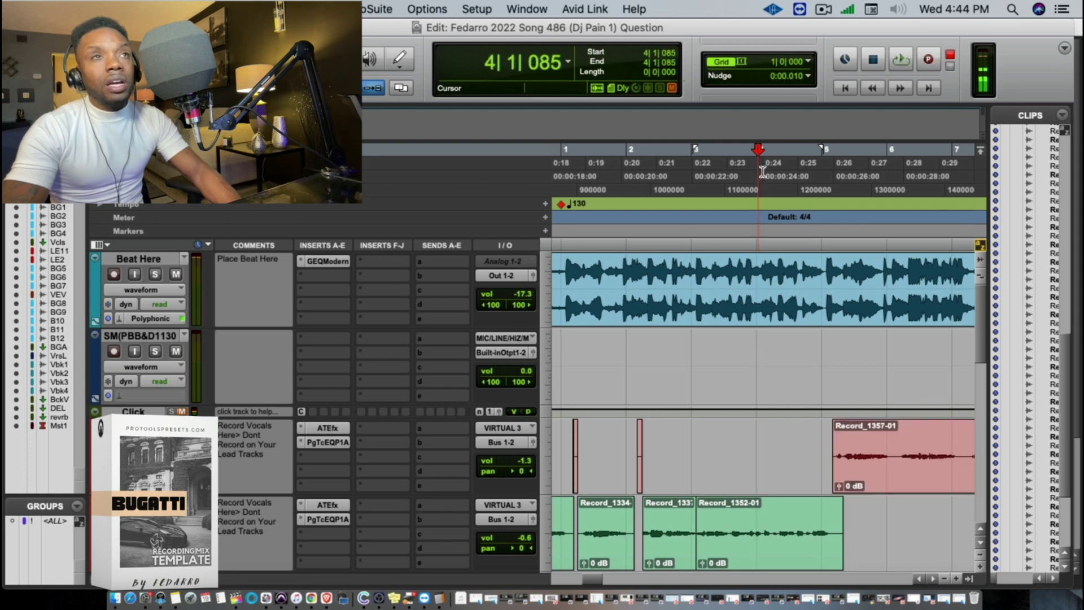
{"action": "key", "text": "space"}
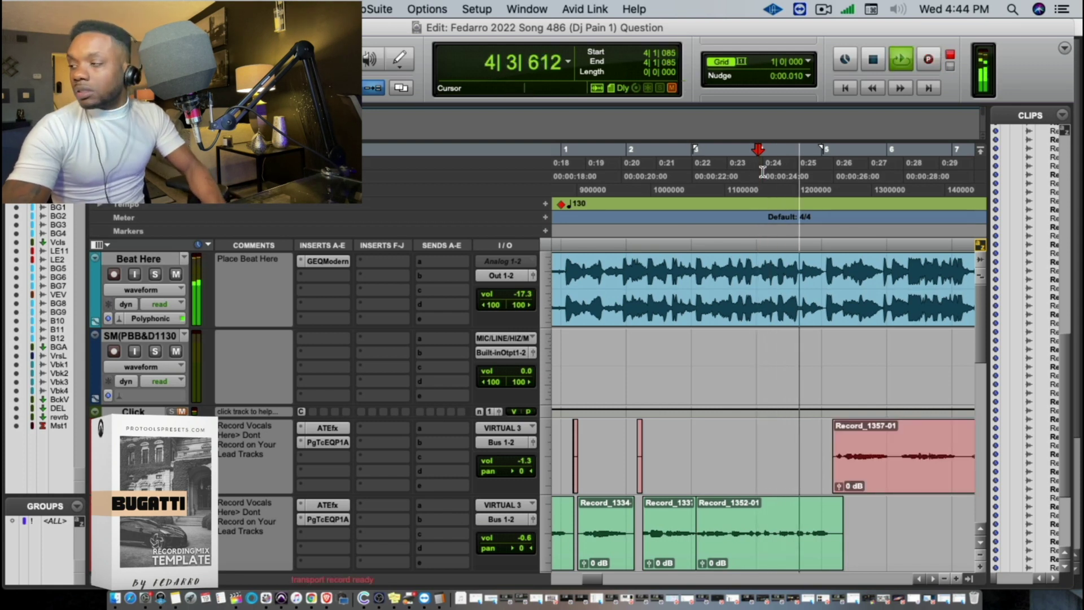
{"action": "key", "text": "super+space"}
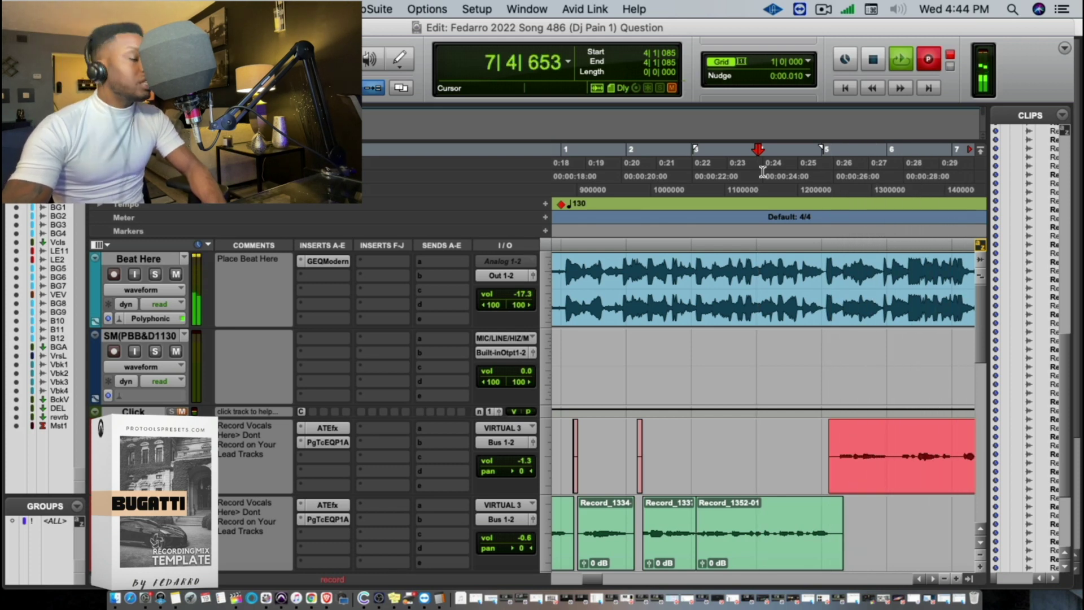
{"action": "key", "text": "space"}
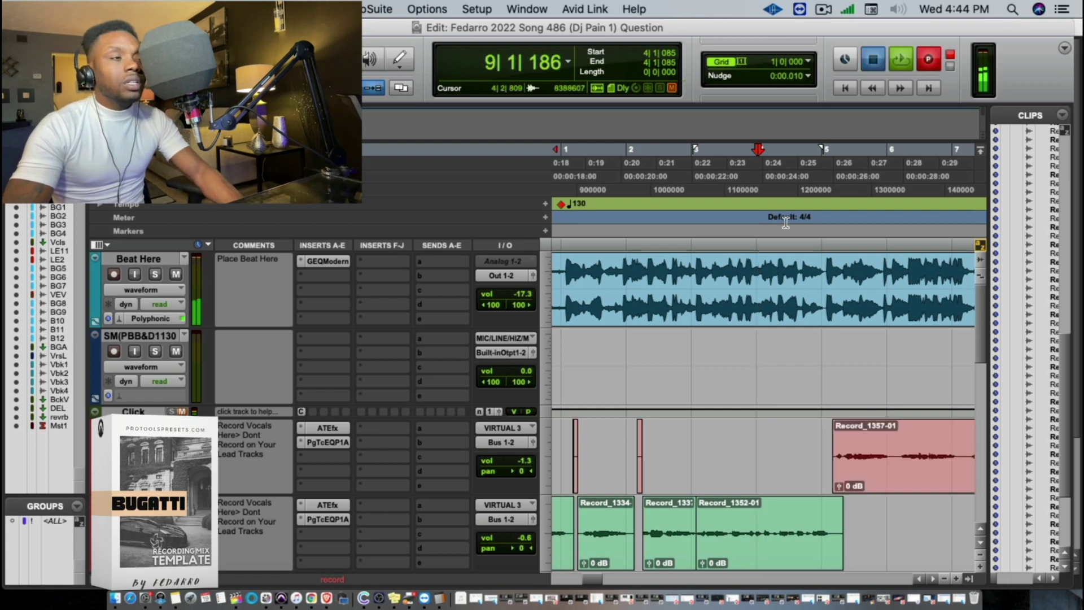
Retake the fifth vocal line on the Record track once with playback from 4|2|201 and once from 4|2|154
{"action": "left_click", "coordinate": [776, 203]}
{"action": "key", "text": "space"}
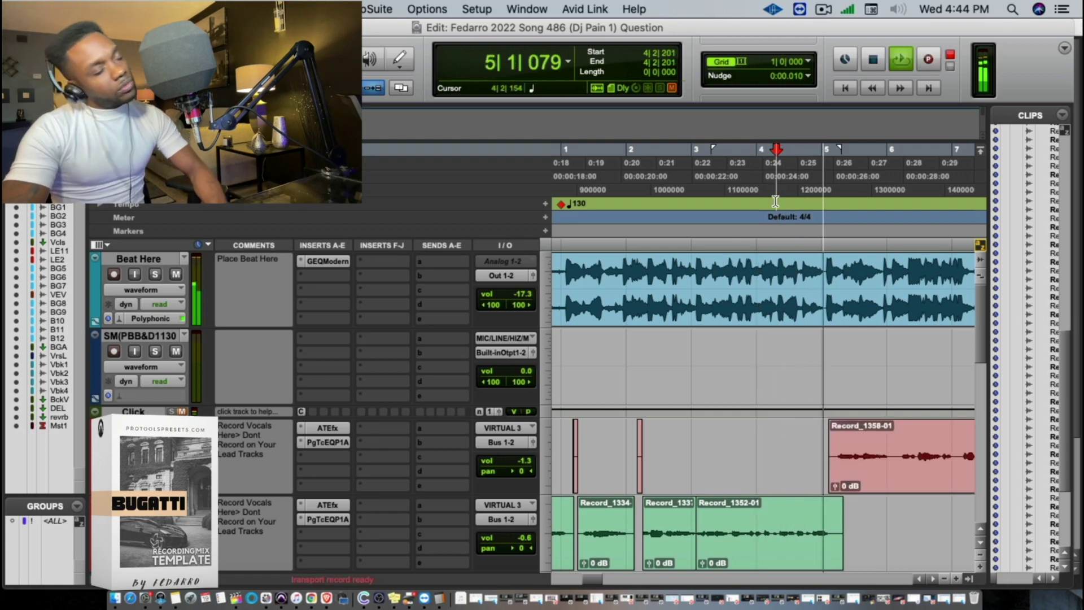
{"action": "key", "text": "super+space"}
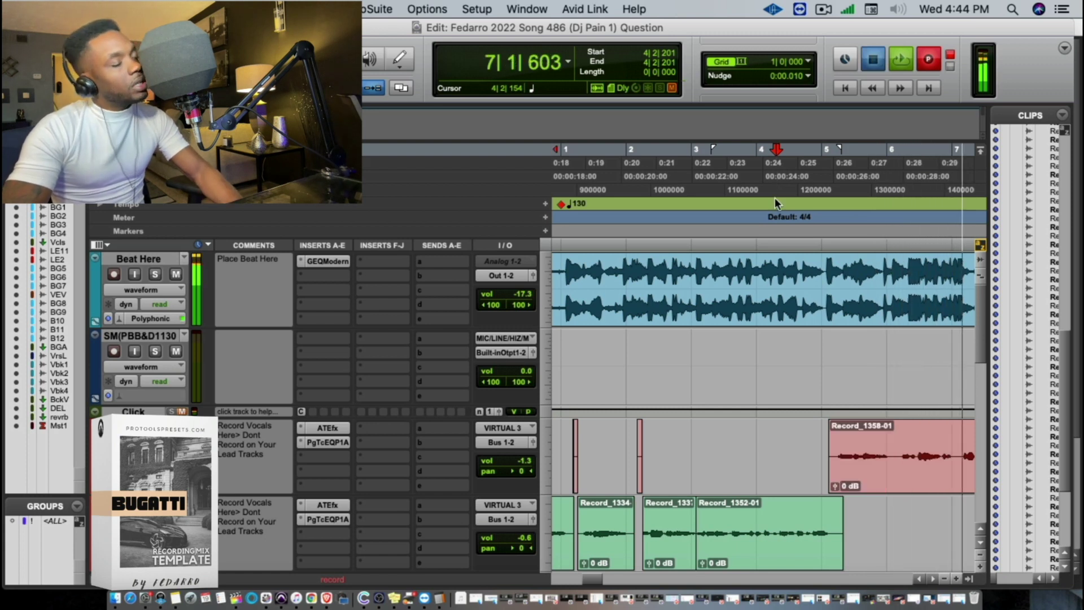
{"action": "key", "text": "space"}
{"action": "left_click", "coordinate": [776, 202]}
{"action": "key", "text": "space"}
{"action": "key", "text": "super+space"}
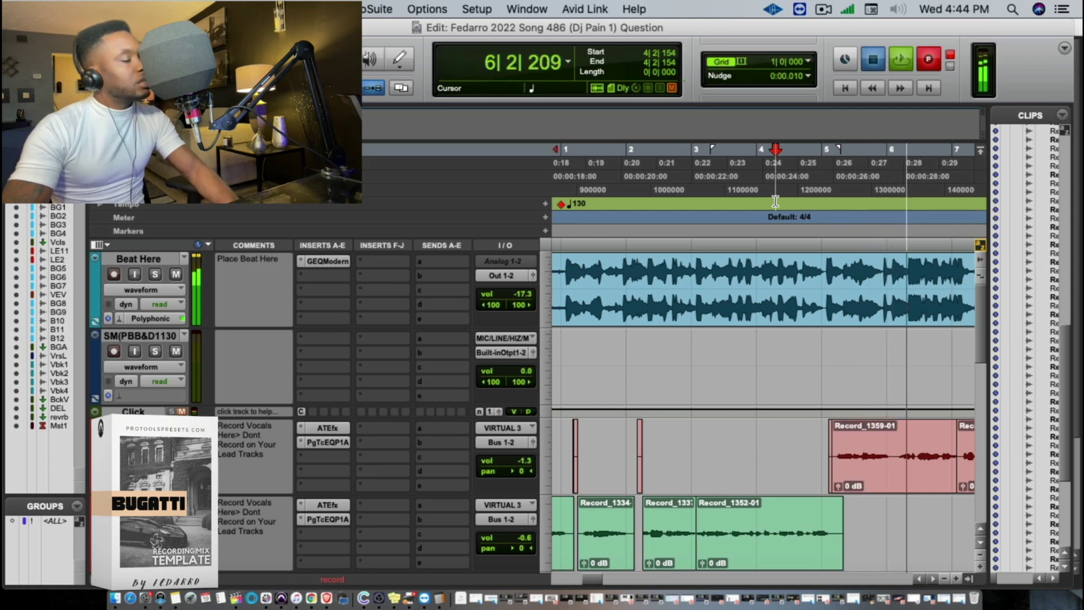
{"action": "key", "text": "space"}
Record a take of the fifth line with playback from 4|2|154, move its clip onto the duplicate track after the fourth clip and play it
{"action": "key", "text": "space"}
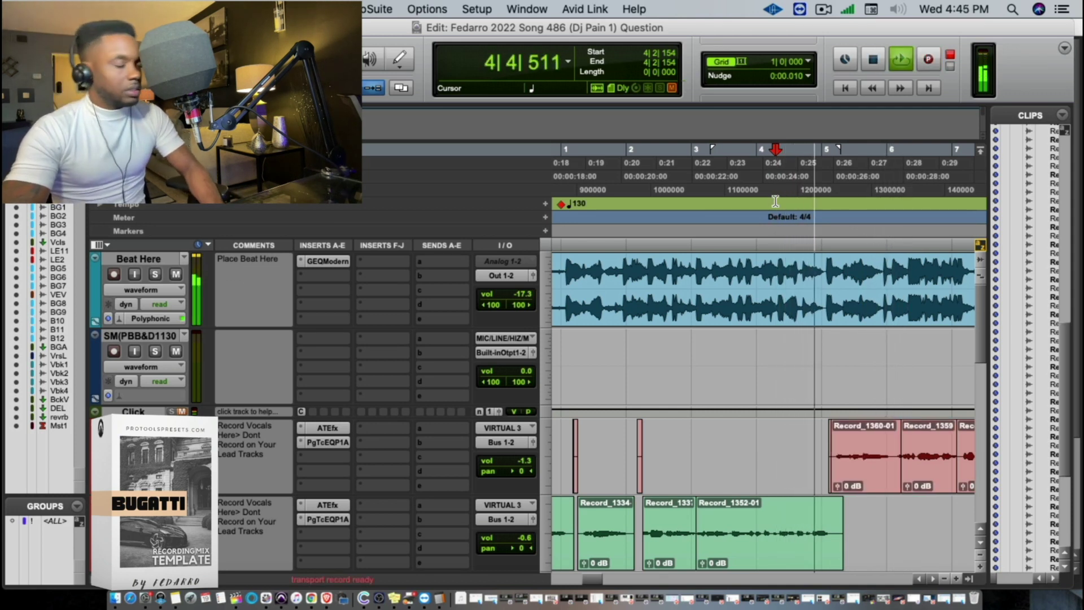
{"action": "key", "text": "super+space"}
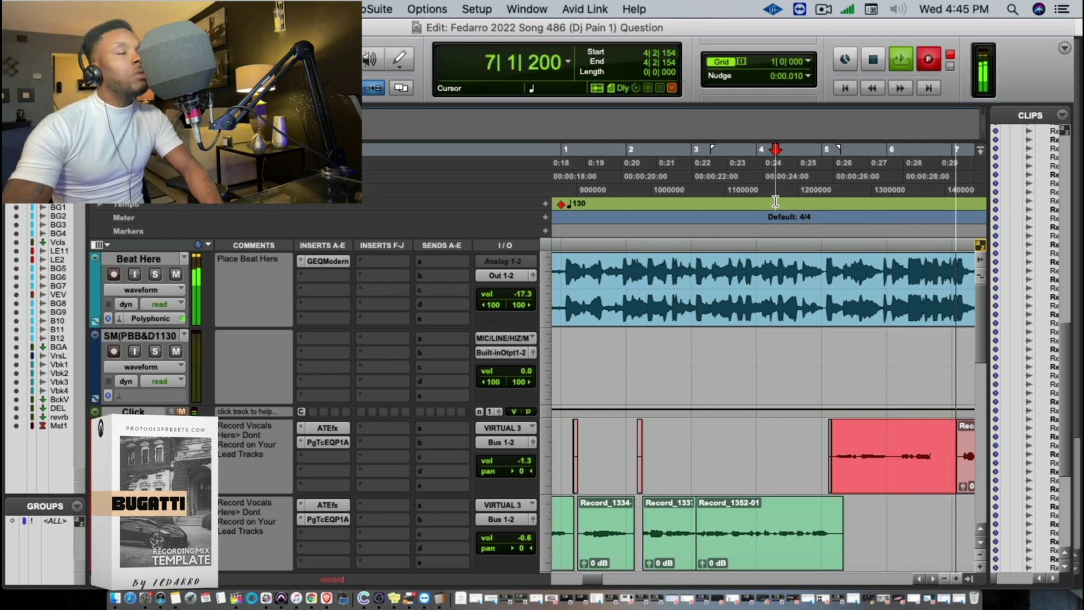
{"action": "key", "text": "space"}
{"action": "left_click_drag", "start_coordinate": [876, 460], "coordinate": [879, 536]}
{"action": "key", "text": "space"}
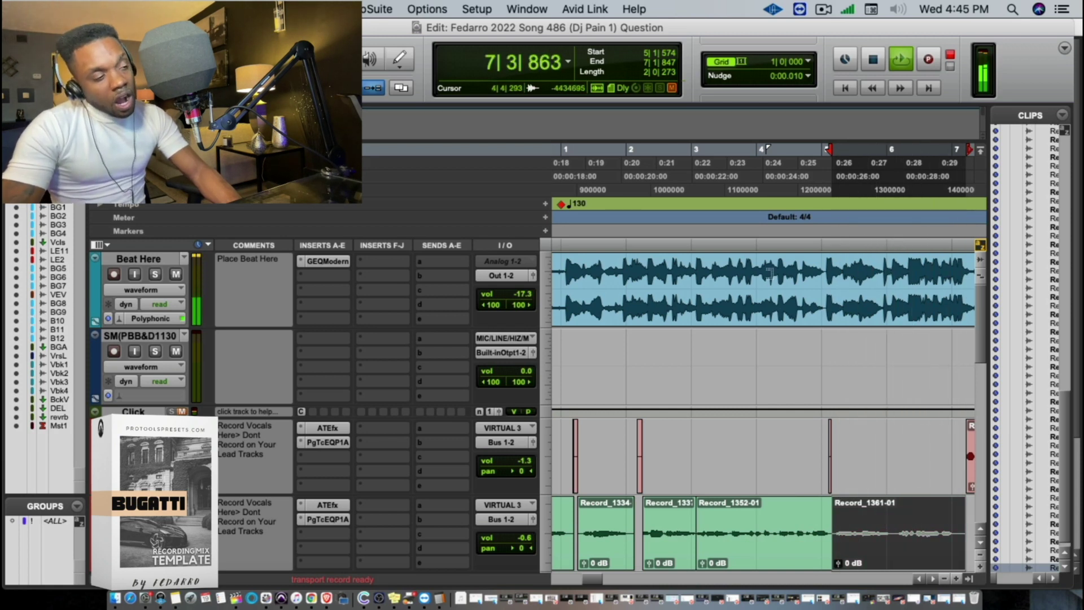
{"action": "key", "text": "space"}
Retake the fifth vocal line on the Record track once with playback from 4|1|412 and once from 4|2|950
{"action": "left_click", "coordinate": [764, 222]}
{"action": "key", "text": "space"}
{"action": "key", "text": "super+space"}
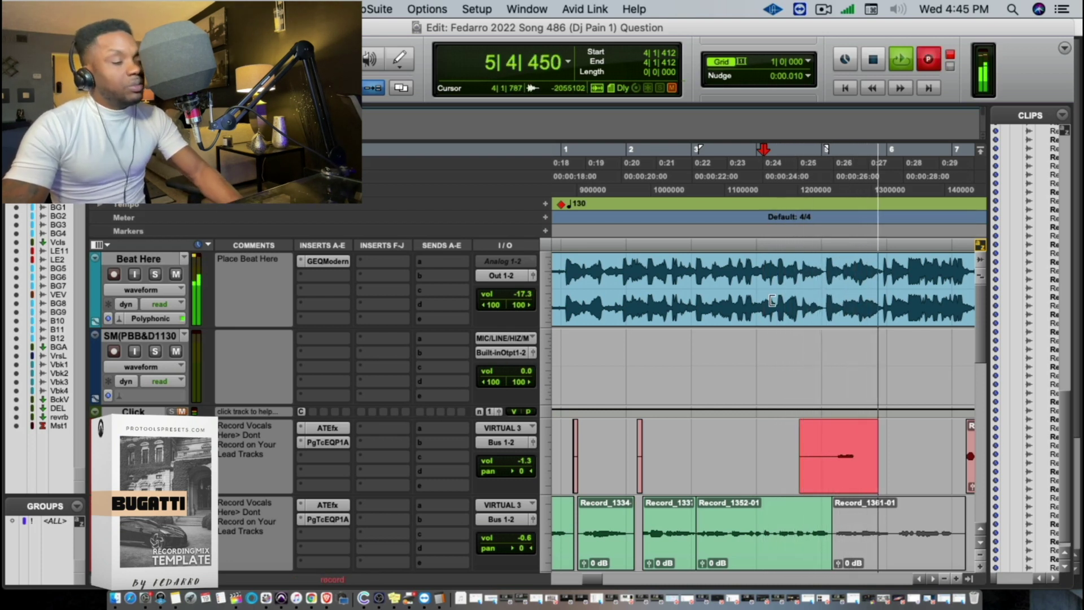
{"action": "key", "text": "space"}
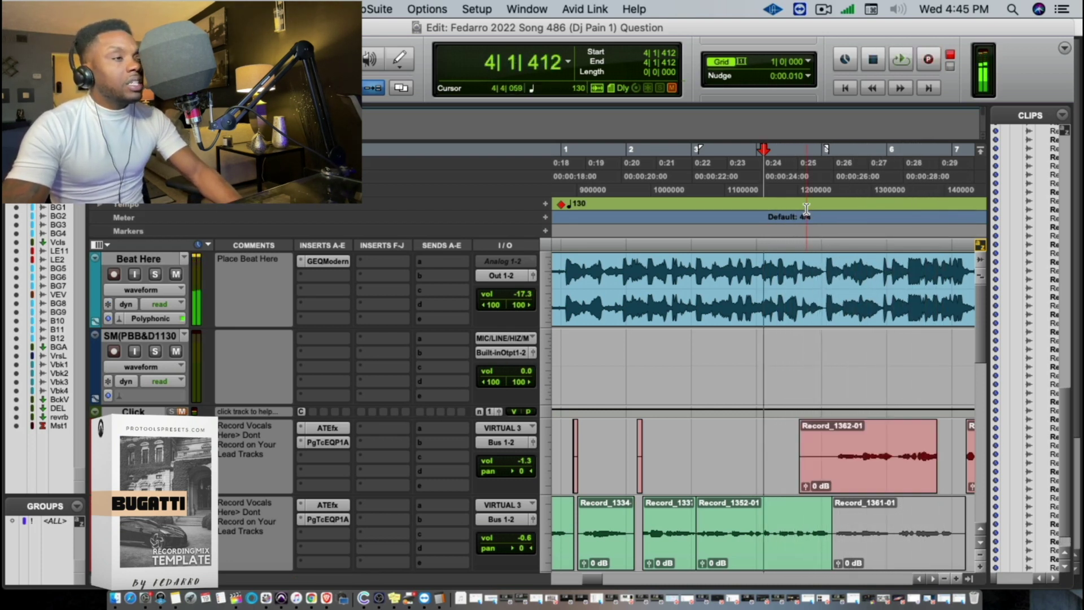
{"action": "left_click", "coordinate": [789, 196]}
{"action": "key", "text": "super+space"}
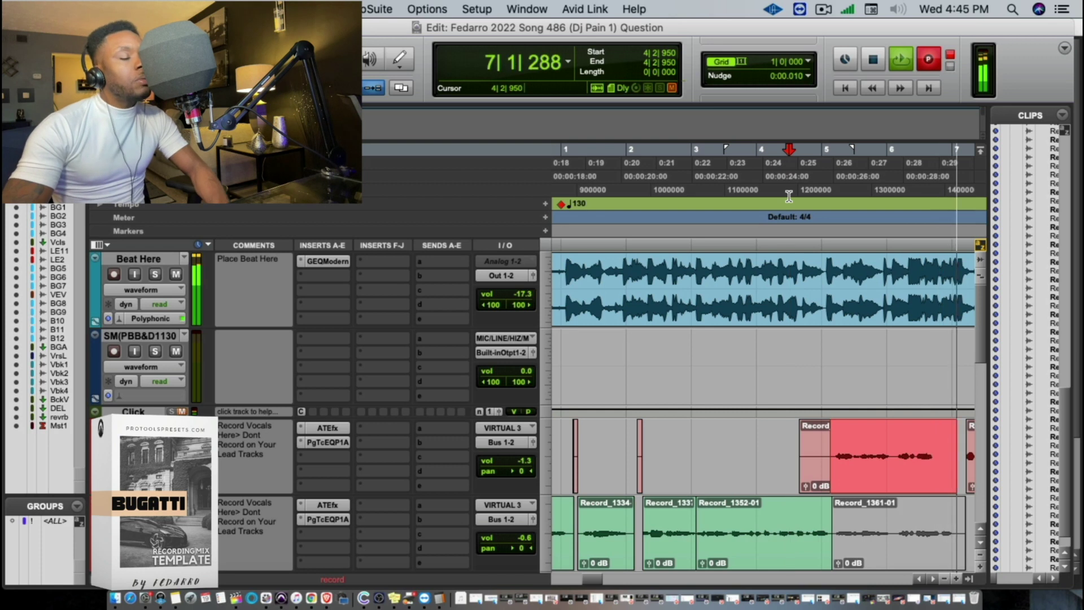
{"action": "key", "text": "space"}
Record four more takes of the fifth vocal line on the Record track, each with playback starting from 4|2|950
{"action": "key", "text": "space"}
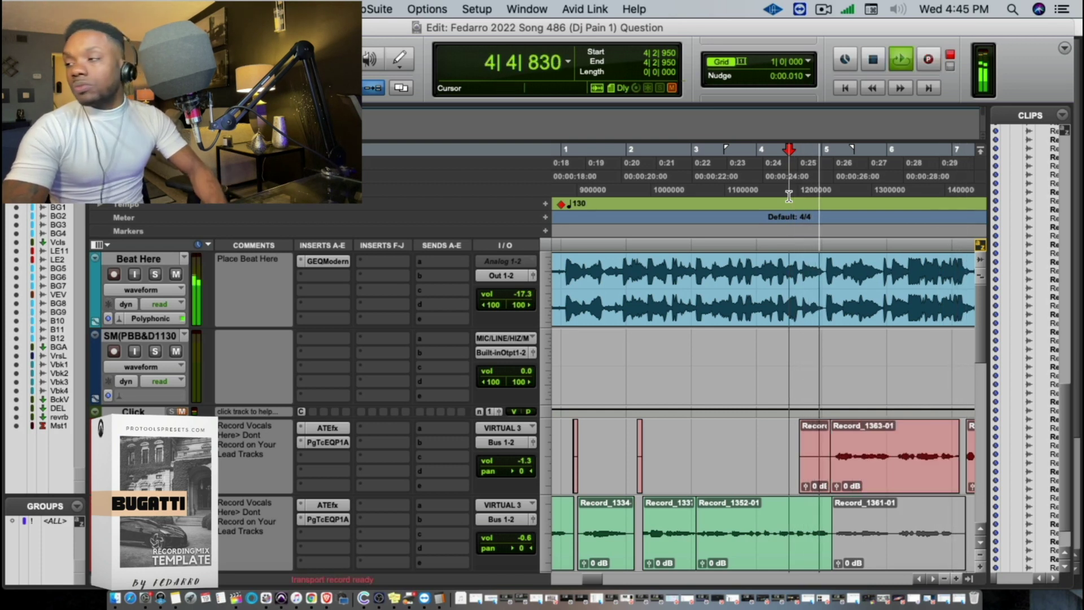
{"action": "key", "text": "super+space"}
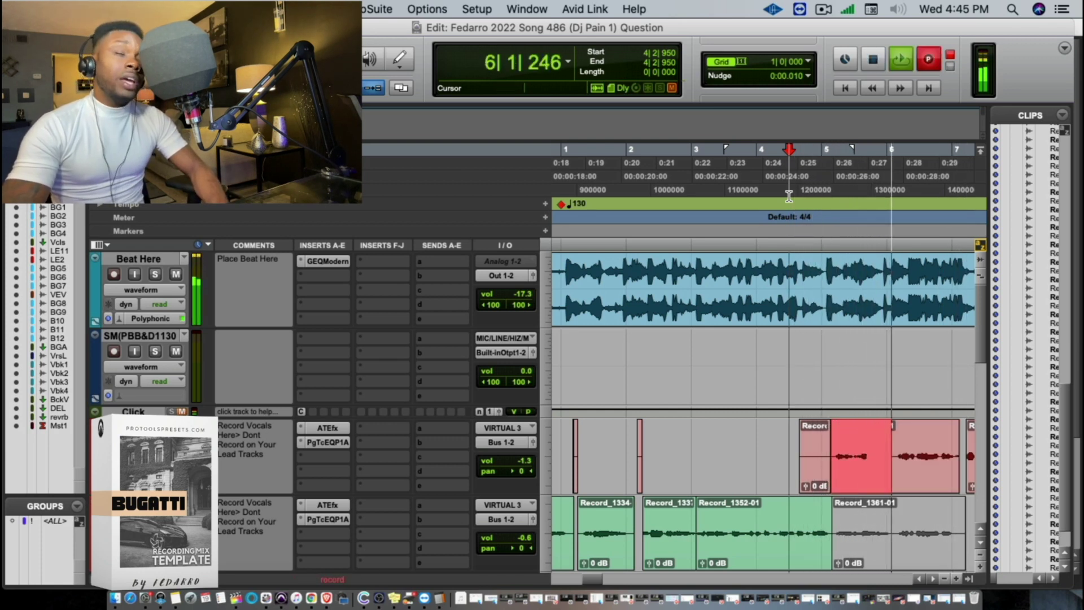
{"action": "key", "text": "space"}
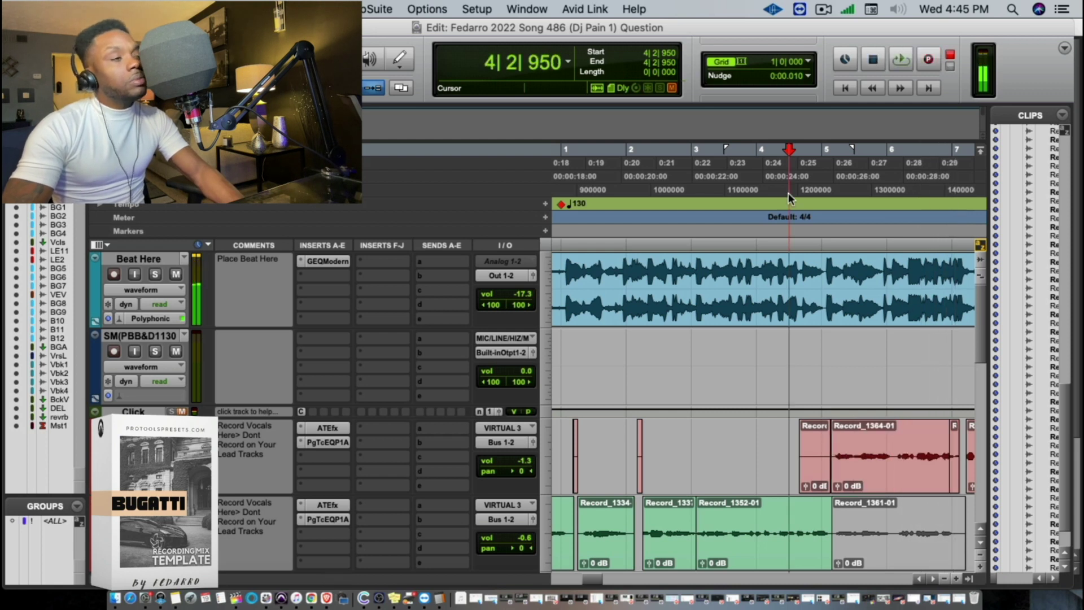
{"action": "key", "text": "space"}
{"action": "key", "text": "super+space"}
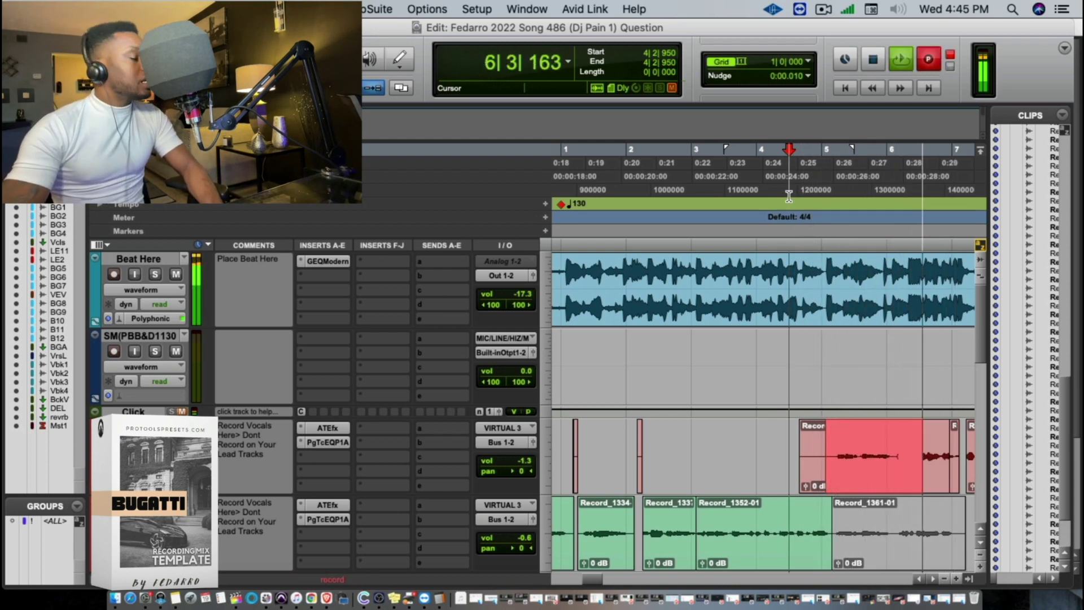
{"action": "key", "text": "space"}
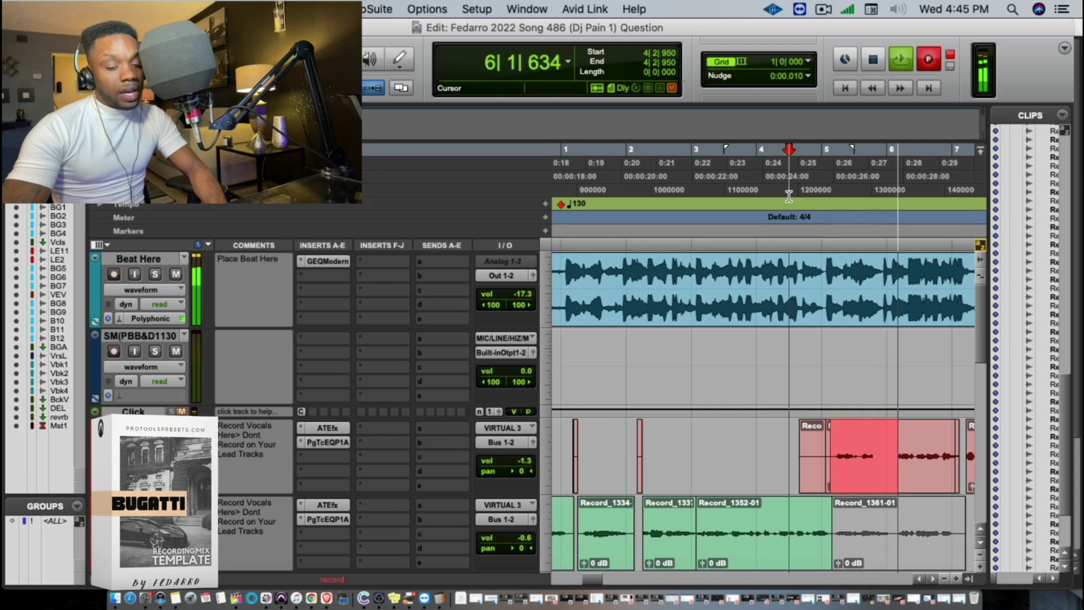
{"action": "key", "text": "space"}
{"action": "key", "text": "space"}
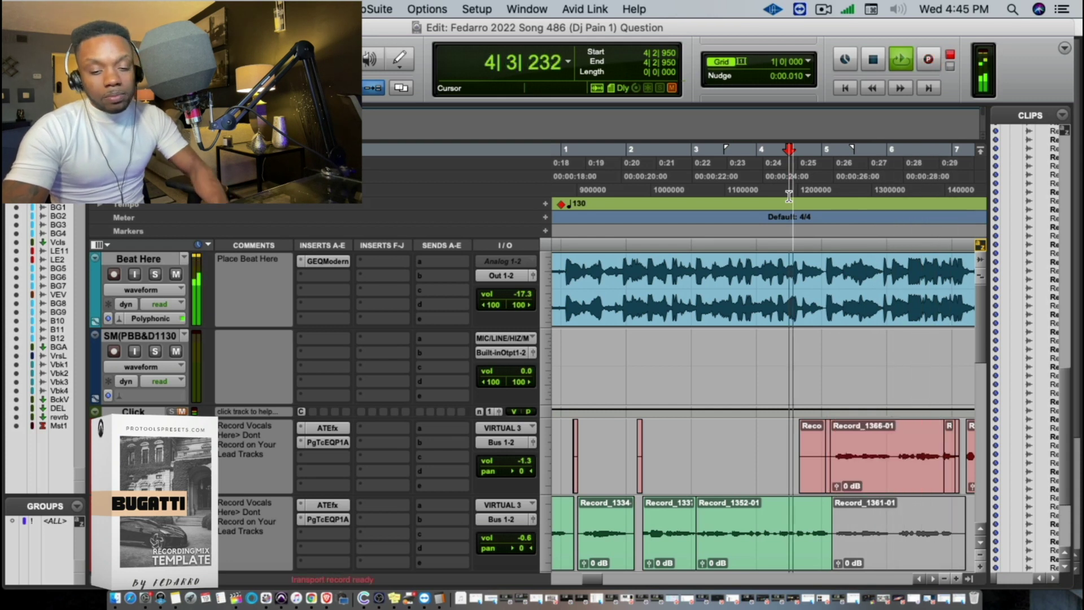
{"action": "key", "text": "super+space"}
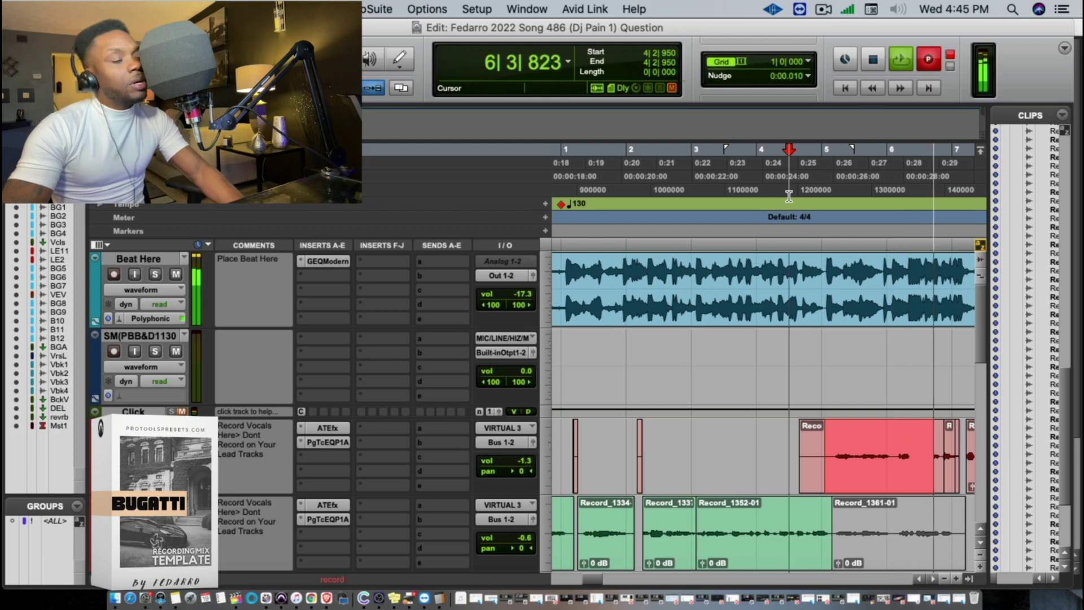
{"action": "key", "text": "space"}
Record one longer take of the fifth vocal line on the Record track with playback from 4|2|950
{"action": "key", "text": "space"}
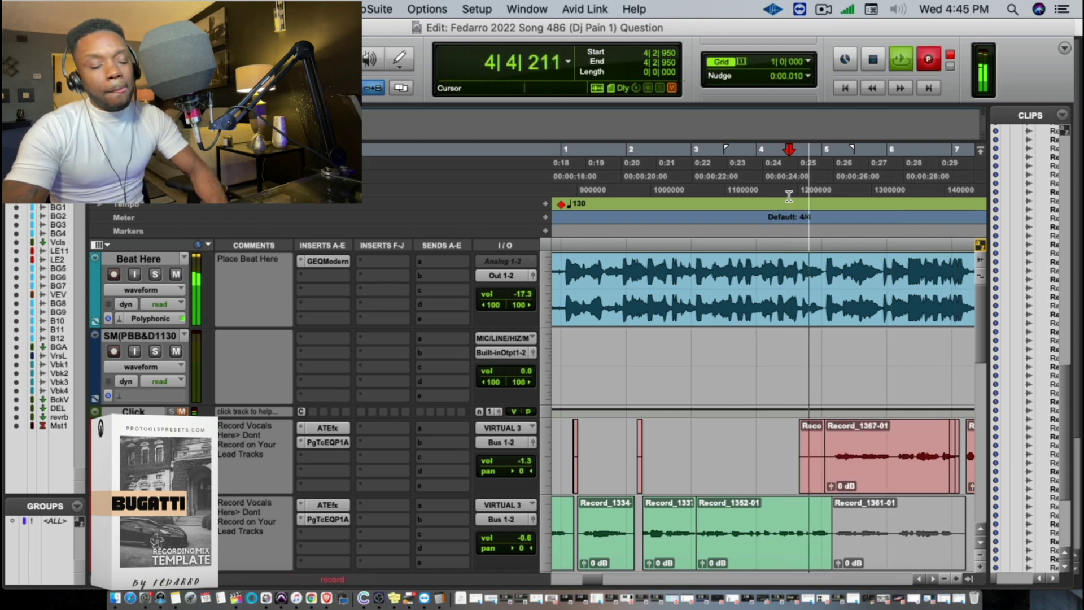
{"action": "key", "text": "super+space"}
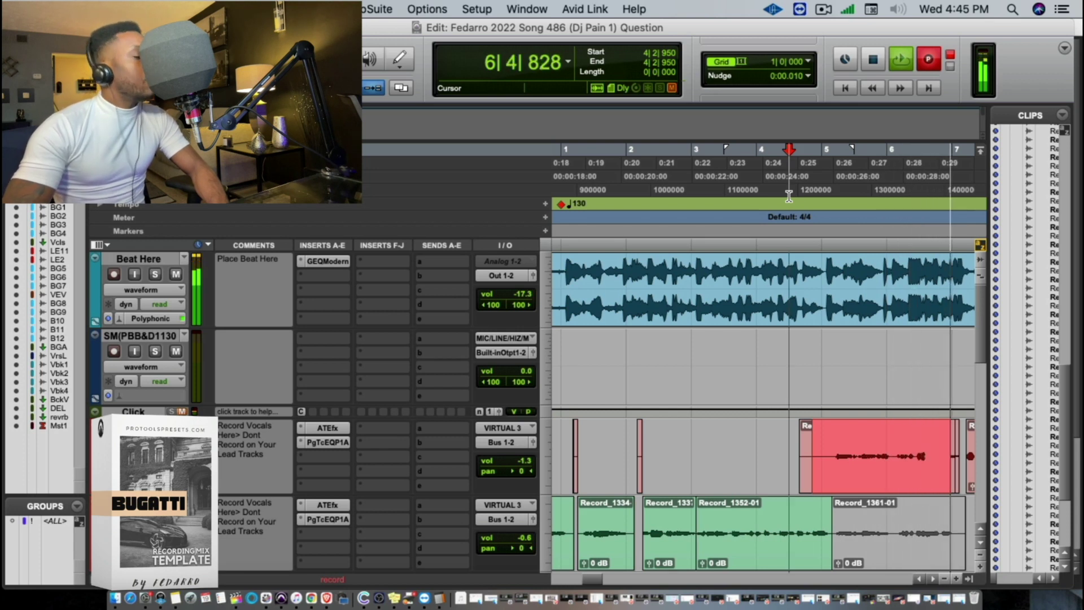
{"action": "key", "text": "space"}
Trim the new take's start to 5|1|691, replace the fifth-line clip on the duplicate track with it, and cut away everything after 6|1|454
{"action": "key", "text": "space"}
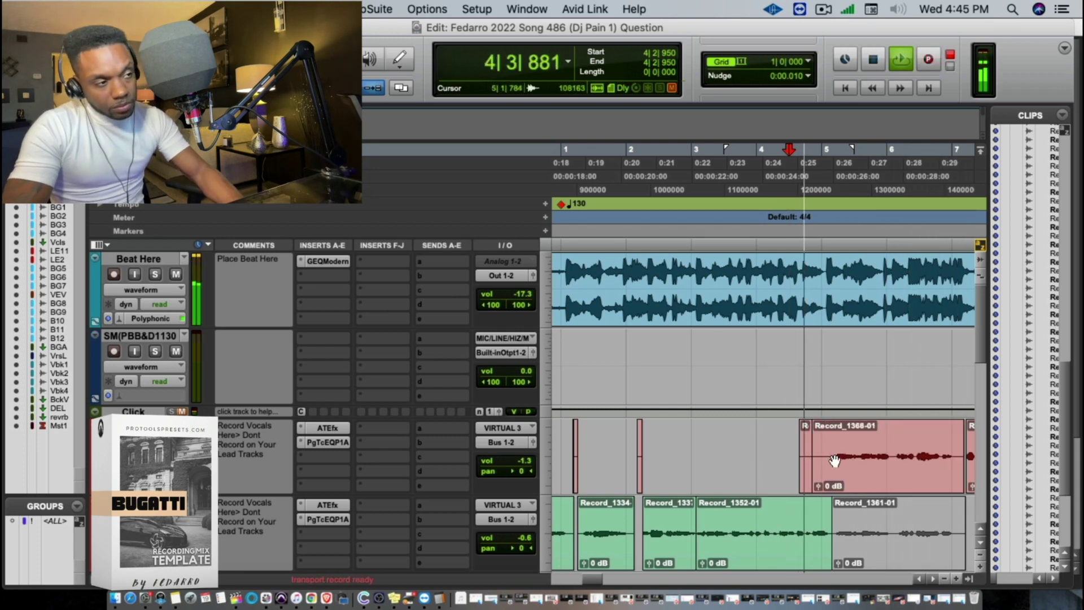
{"action": "left_click", "coordinate": [834, 458]}
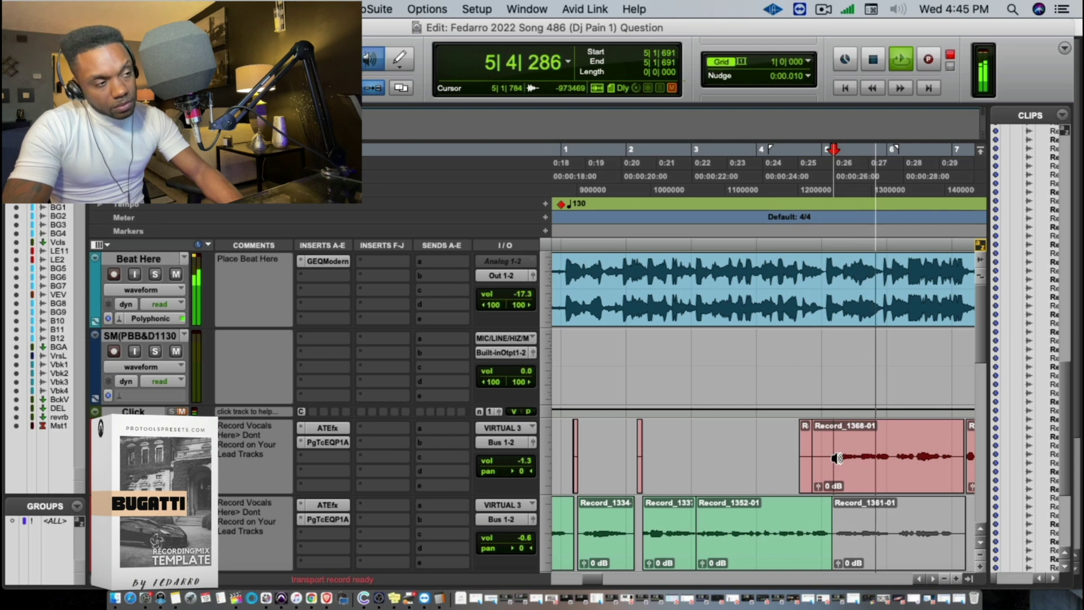
{"action": "key", "text": "a"}
{"action": "left_click_drag", "start_coordinate": [860, 467], "coordinate": [961, 527]}
{"action": "key", "text": "space"}
{"action": "left_click", "coordinate": [813, 274]}
{"action": "key", "text": "space"}
{"action": "key", "text": "BackSpace"}
Record a take of the rest of the fifth line after the trimmed clip and set the playback start to 5|2|433
{"action": "key", "text": "super+space"}
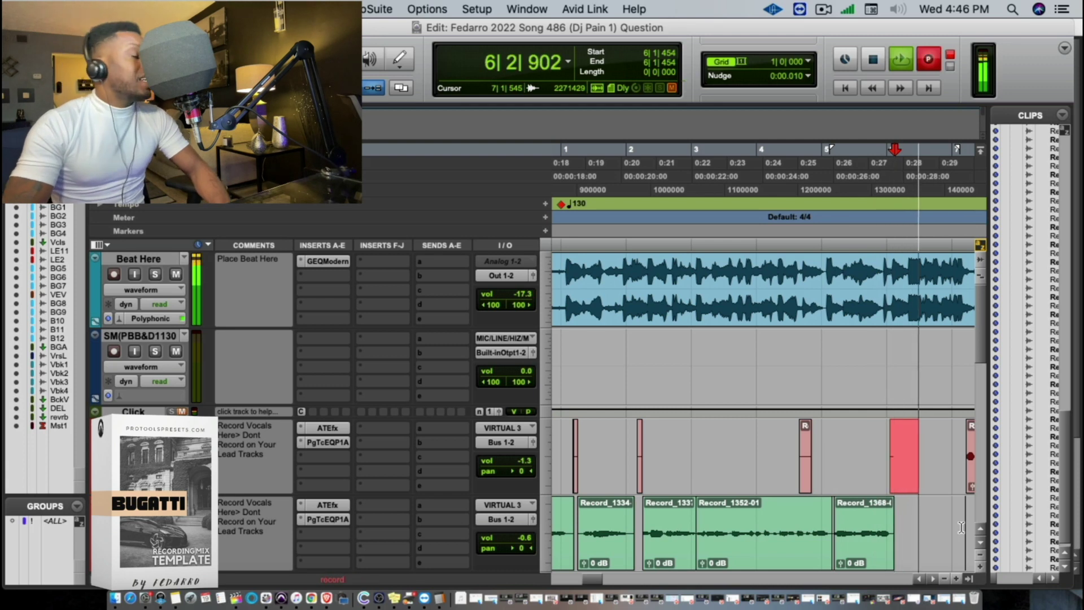
{"action": "key", "text": "space"}
{"action": "left_click", "coordinate": [847, 178]}
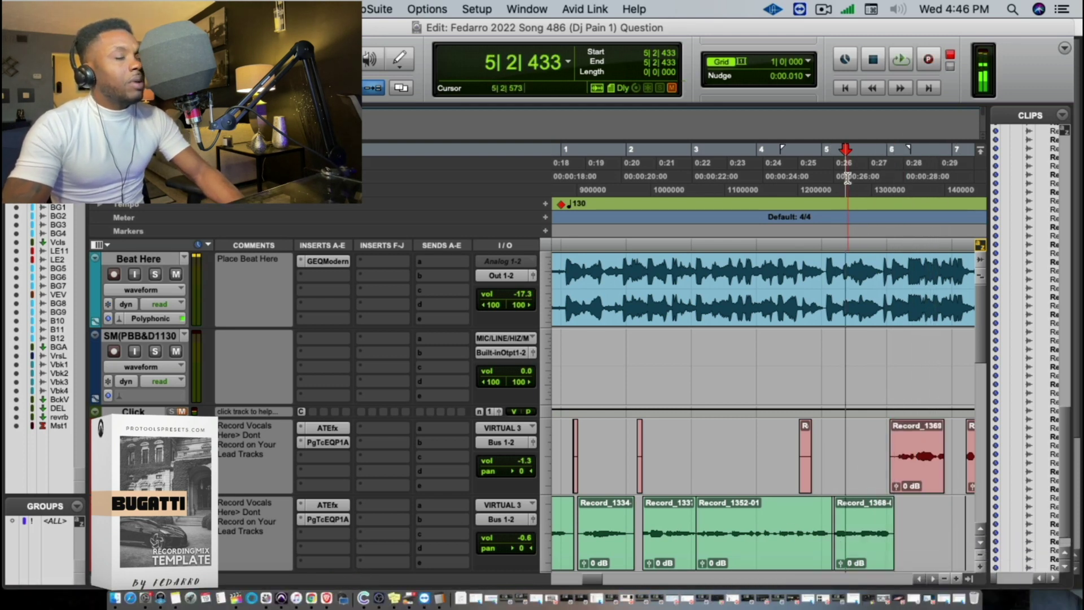
Retake the rest of the fifth line with playback from 5|2|433 and move the new take onto the duplicate track at 6|1|223
{"action": "key", "text": "space"}
{"action": "key", "text": "super+space"}
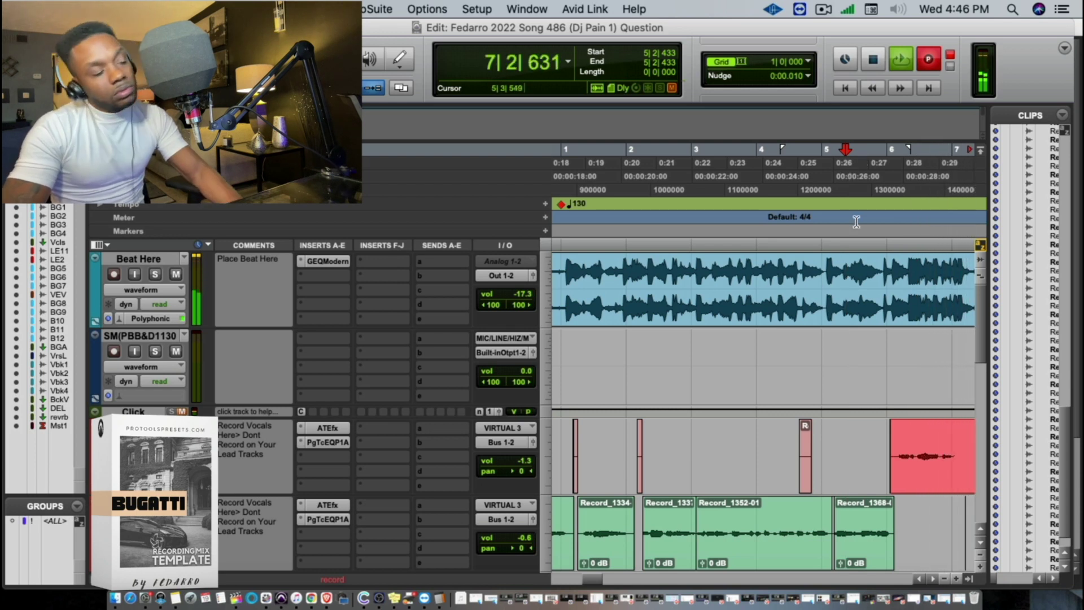
{"action": "key", "text": "space"}
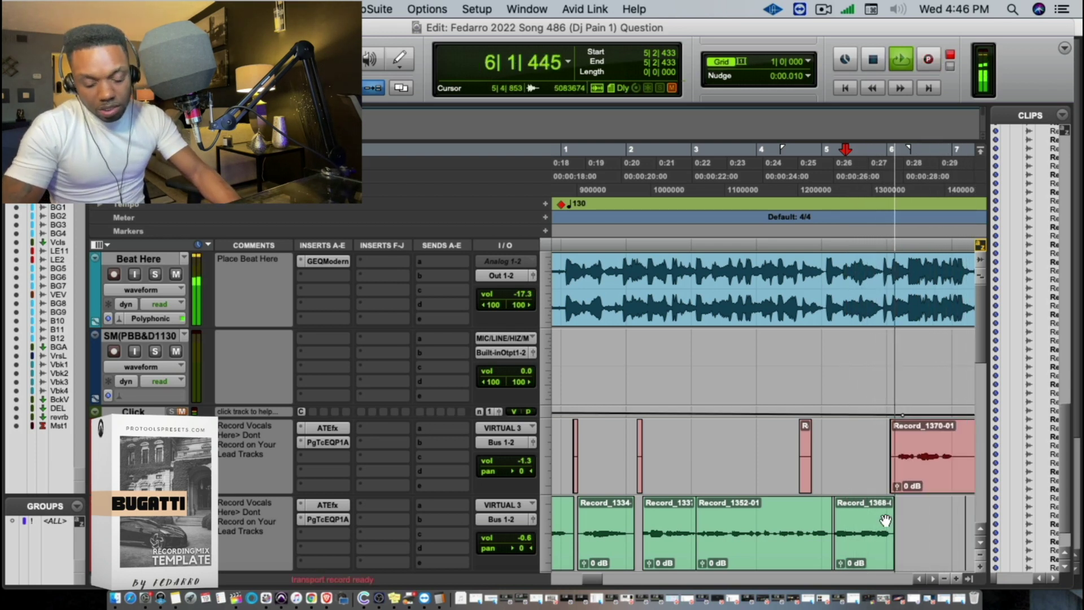
{"action": "left_click_drag", "start_coordinate": [906, 469], "coordinate": [905, 550]}
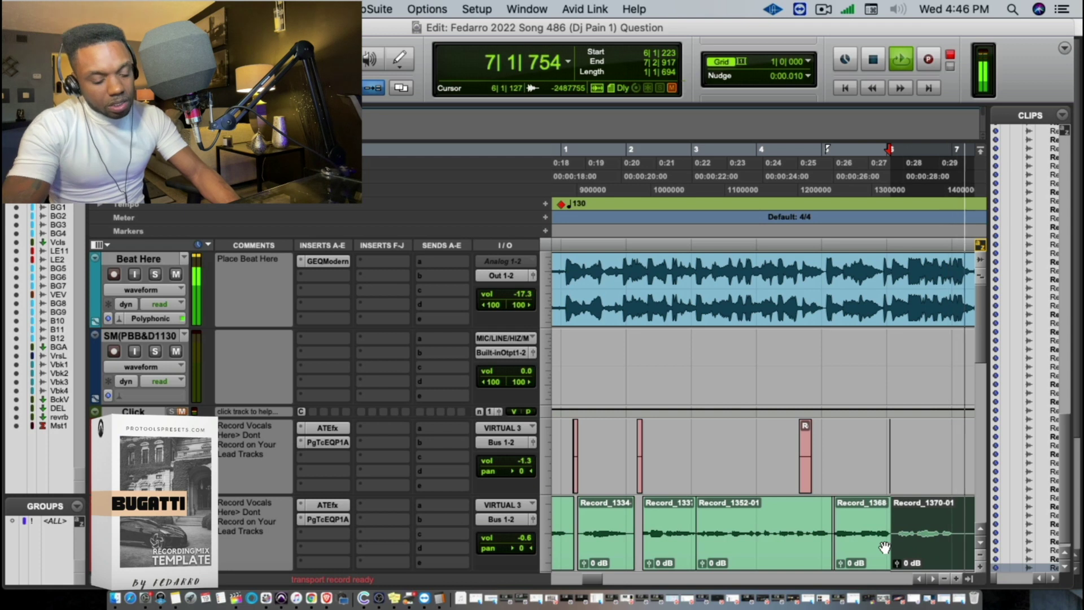
Delete the leftover take fragments on the Record track between -4|4|359 and 7|3|451
{"action": "key", "text": "r"}
{"action": "key", "text": "r"}
{"action": "left_click", "coordinate": [669, 169]}
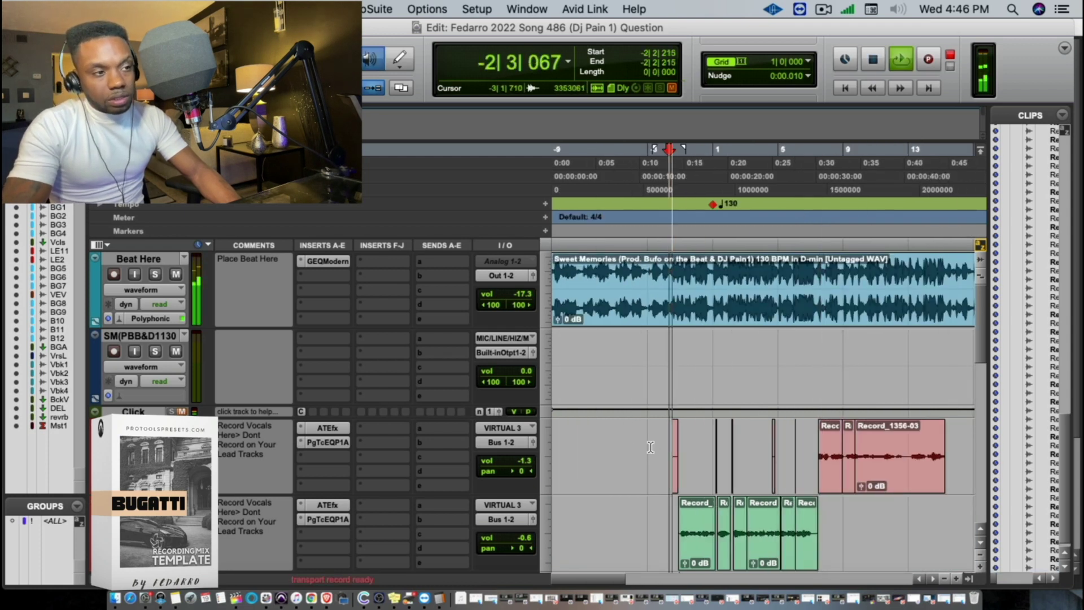
{"action": "left_click_drag", "start_coordinate": [645, 452], "coordinate": [820, 468]}
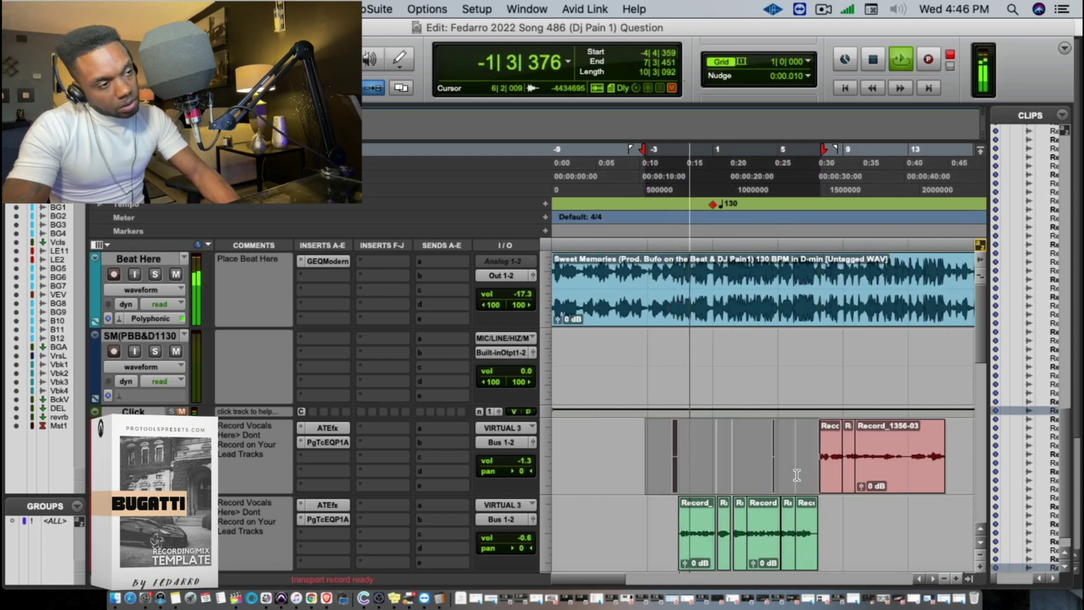
{"action": "key", "text": "Delete"}
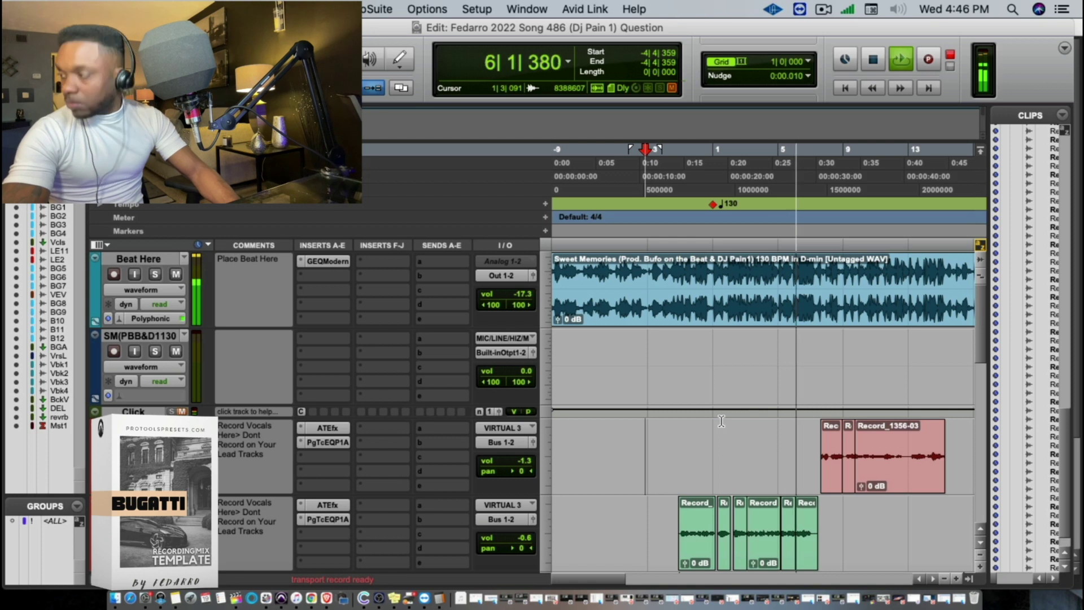
Record two takes of the sixth vocal line on the Record track, the second with playback from 6|2|945
{"action": "key", "text": "super+space"}
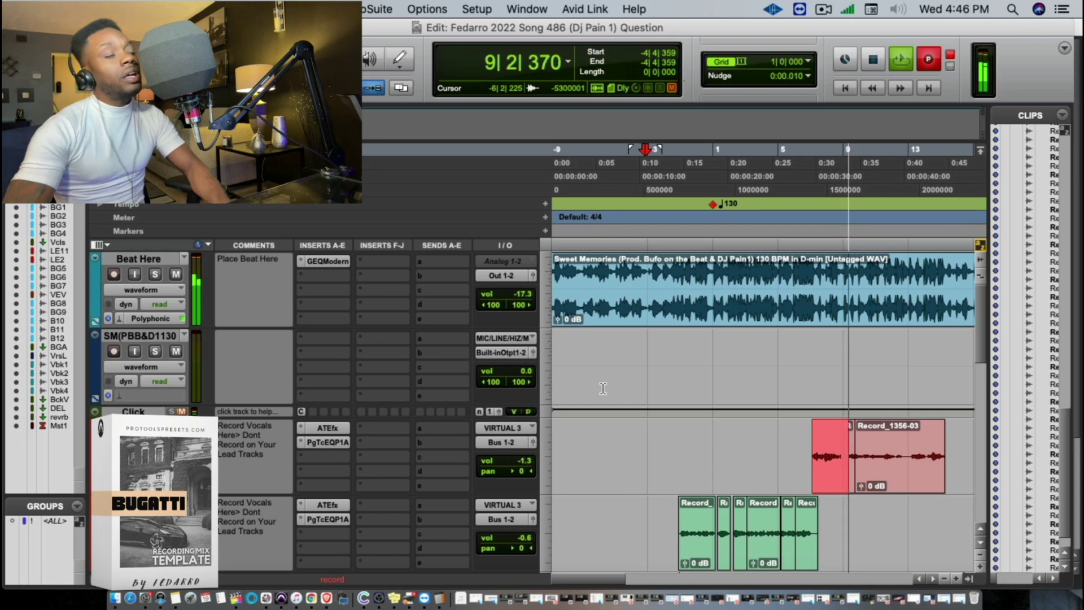
{"action": "key", "text": "space"}
{"action": "left_click", "coordinate": [802, 196]}
{"action": "key", "text": "super+space"}
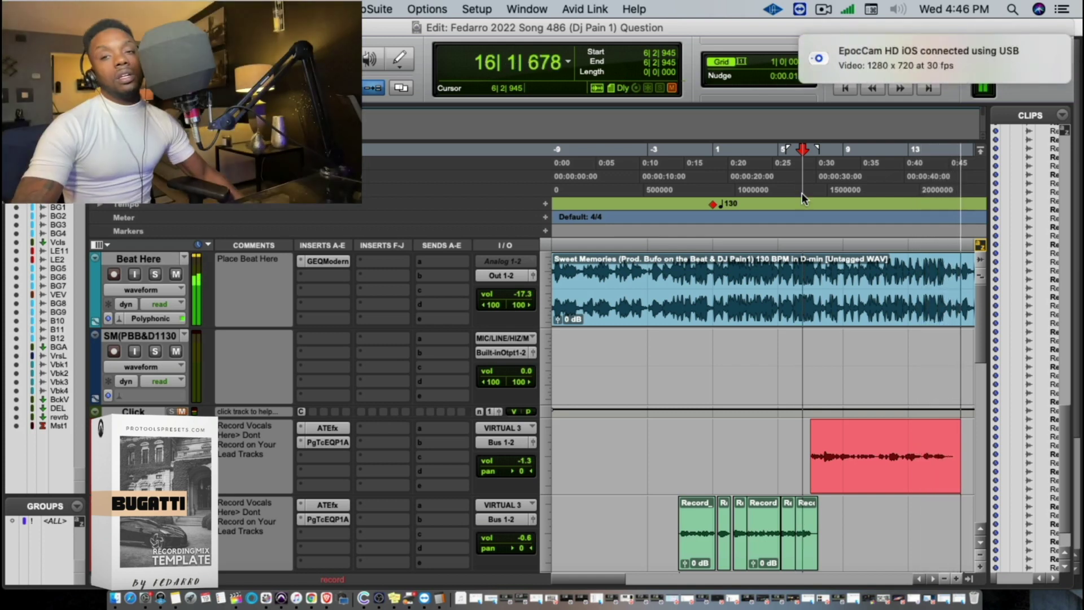
{"action": "key", "text": "space"}
Record two more long takes of the sixth vocal line, both with playback from 5|1|691
{"action": "left_click", "coordinate": [780, 169]}
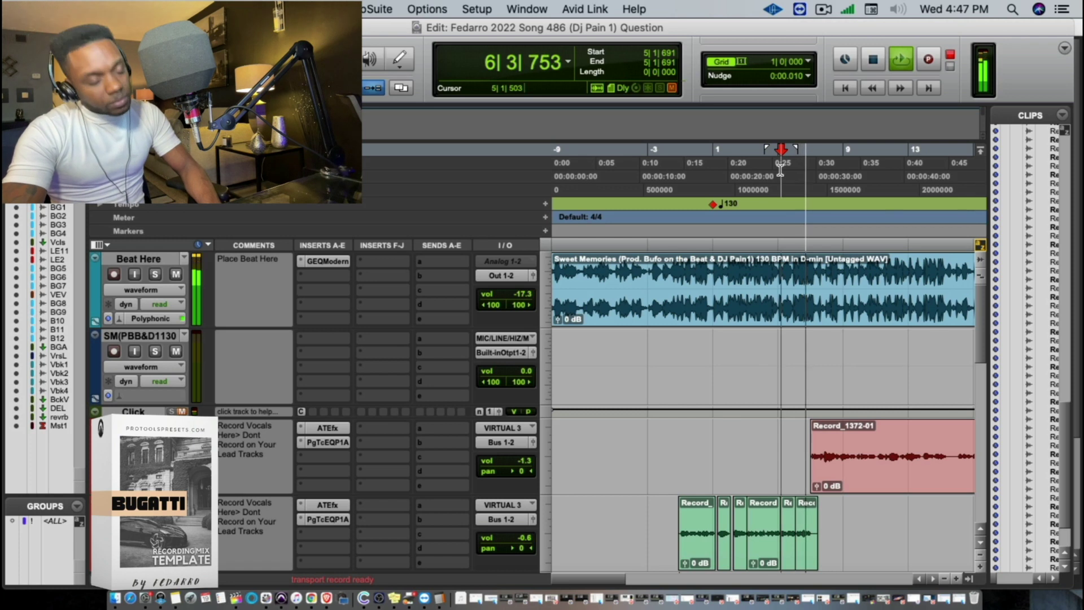
{"action": "key", "text": "super+space"}
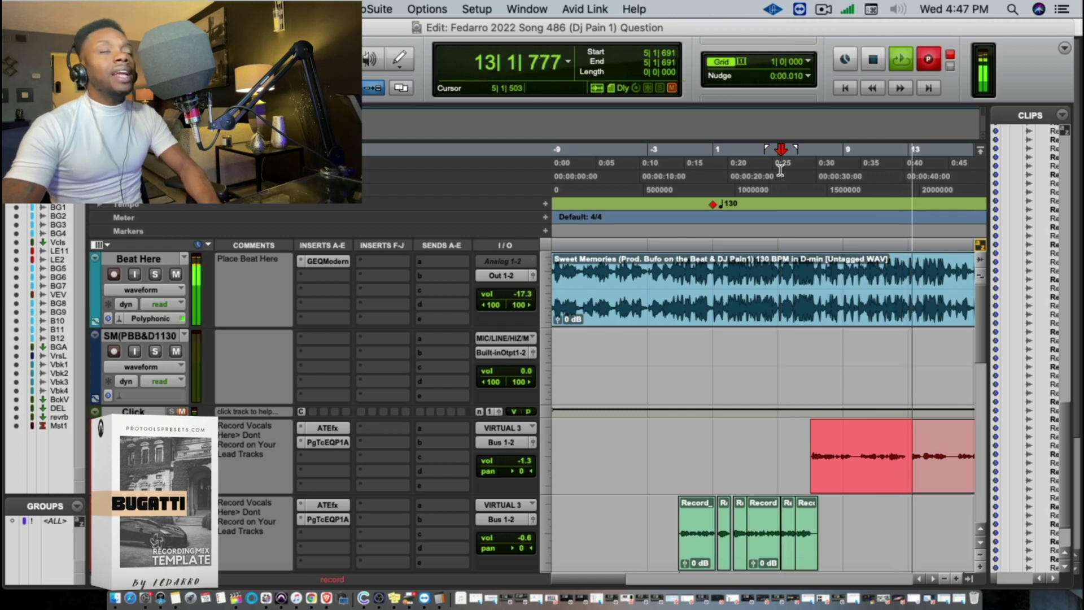
{"action": "key", "text": "space"}
{"action": "key", "text": "space"}
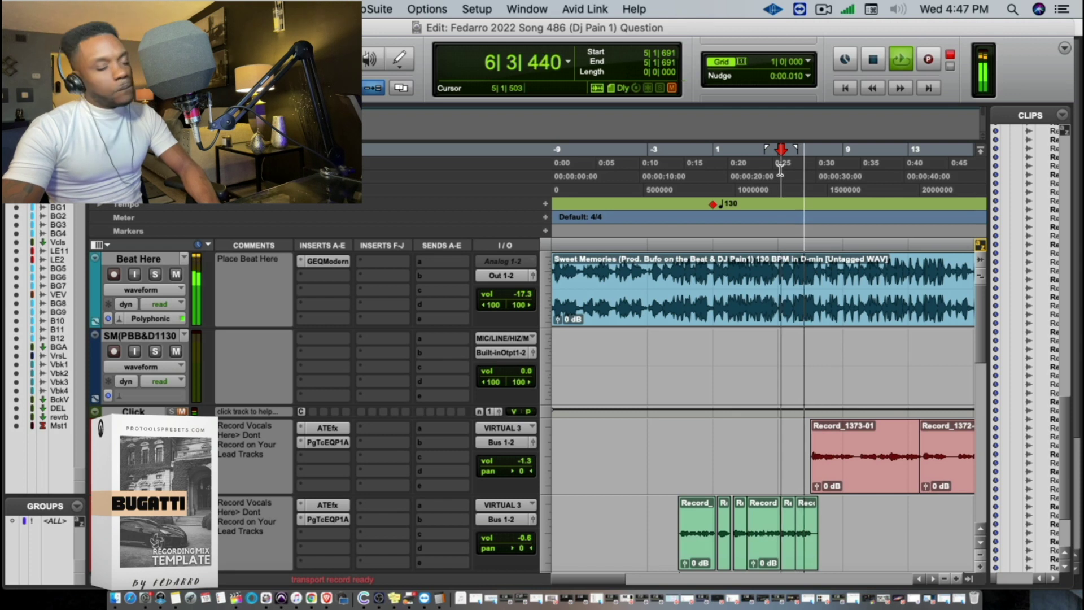
{"action": "key", "text": "super+space"}
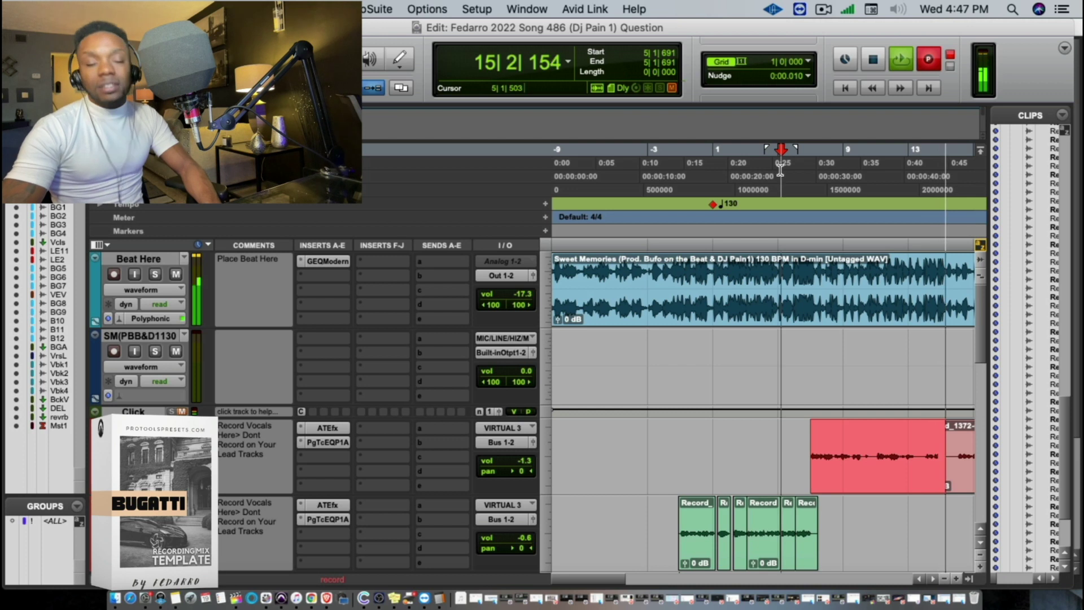
{"action": "key", "text": "space"}
Retake the sixth vocal line on the Record track with playback from 5|4|619, and again from 6|1|407
{"action": "left_click", "coordinate": [793, 179]}
{"action": "key", "text": "space"}
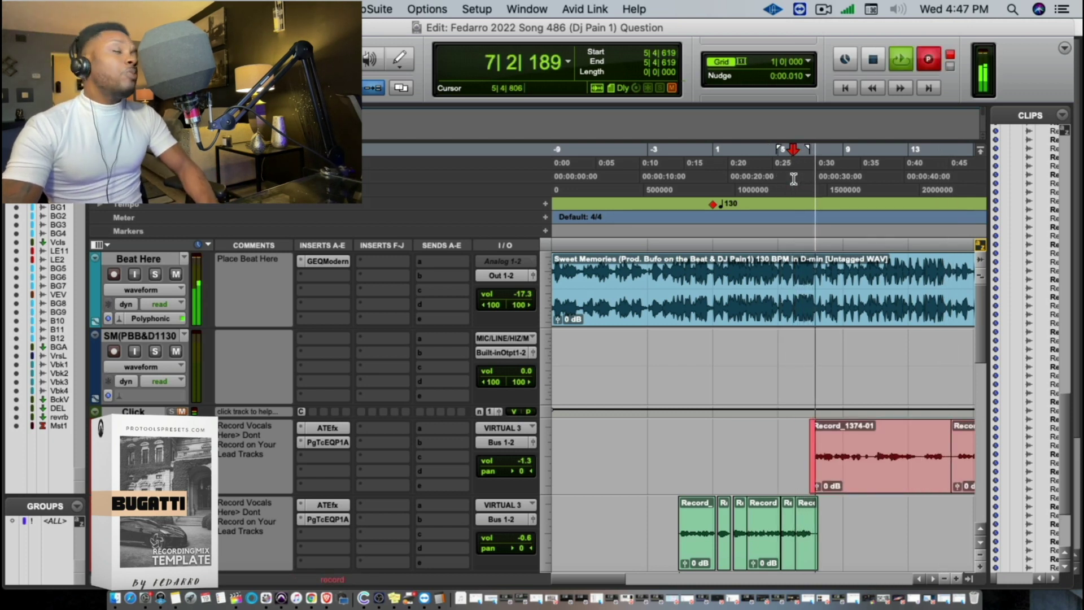
{"action": "key", "text": "space"}
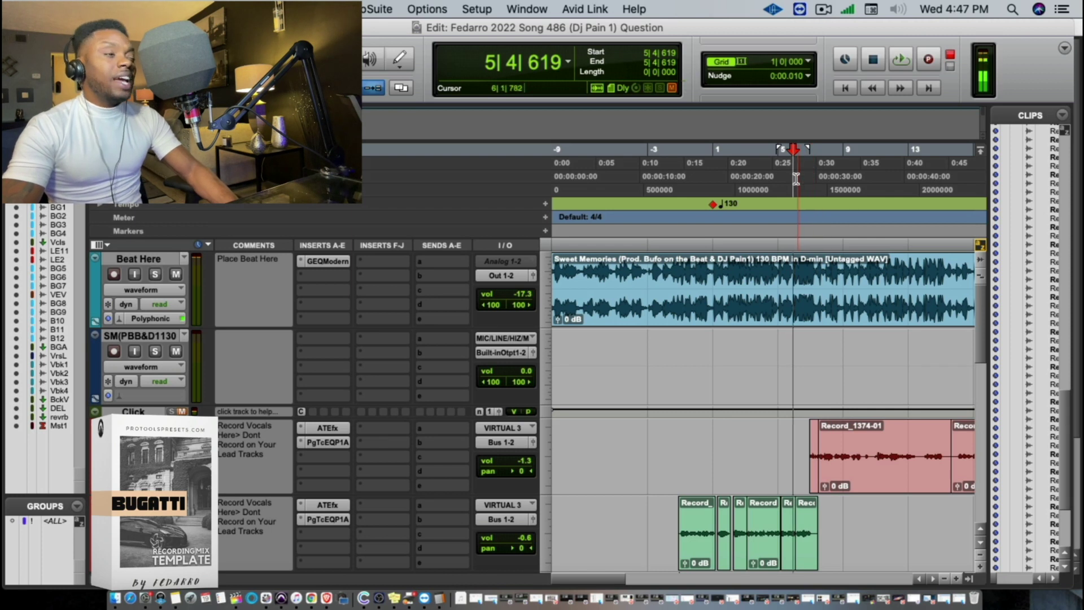
{"action": "left_click", "coordinate": [796, 179]}
{"action": "key", "text": "super+space"}
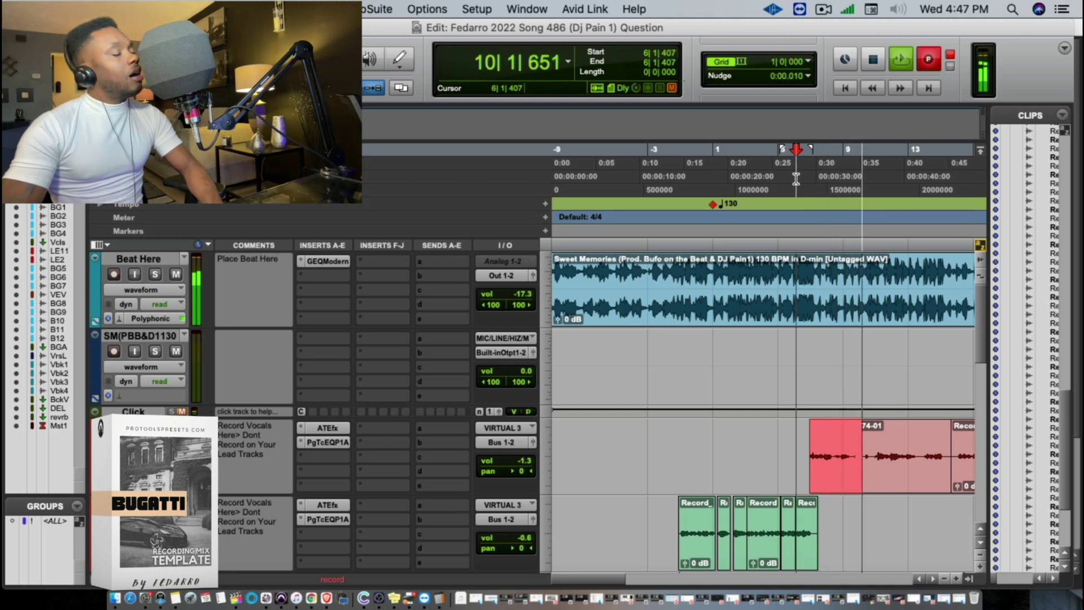
{"action": "key", "text": "space"}
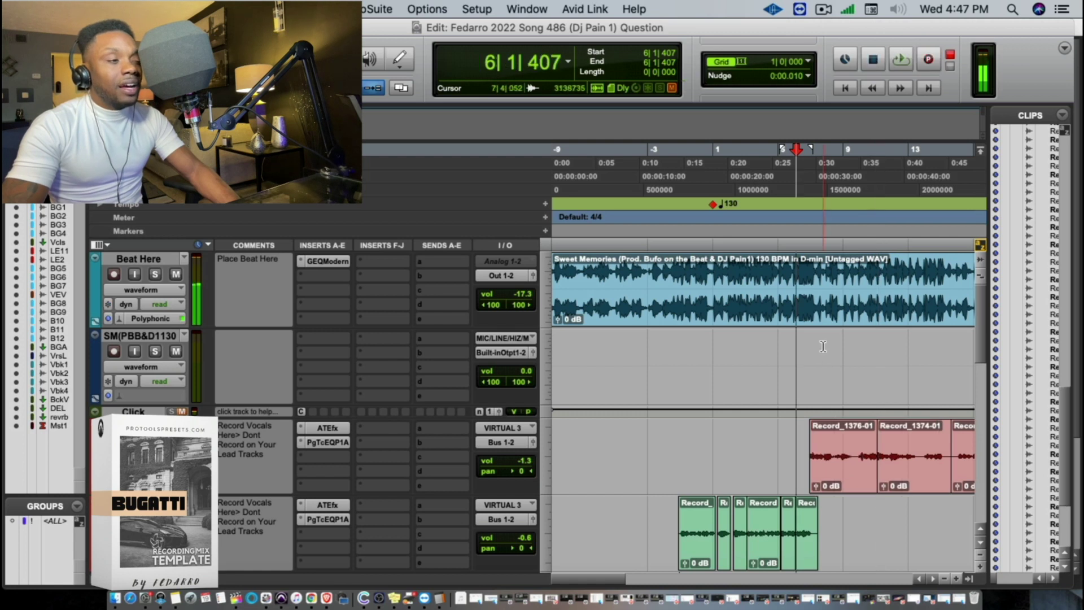
Record two short takes of the following phrase on the Record track, with playback from 9|1|681 and from 9|1|868
{"action": "left_click", "coordinate": [853, 296]}
{"action": "left_click", "coordinate": [847, 293]}
{"action": "key", "text": "space"}
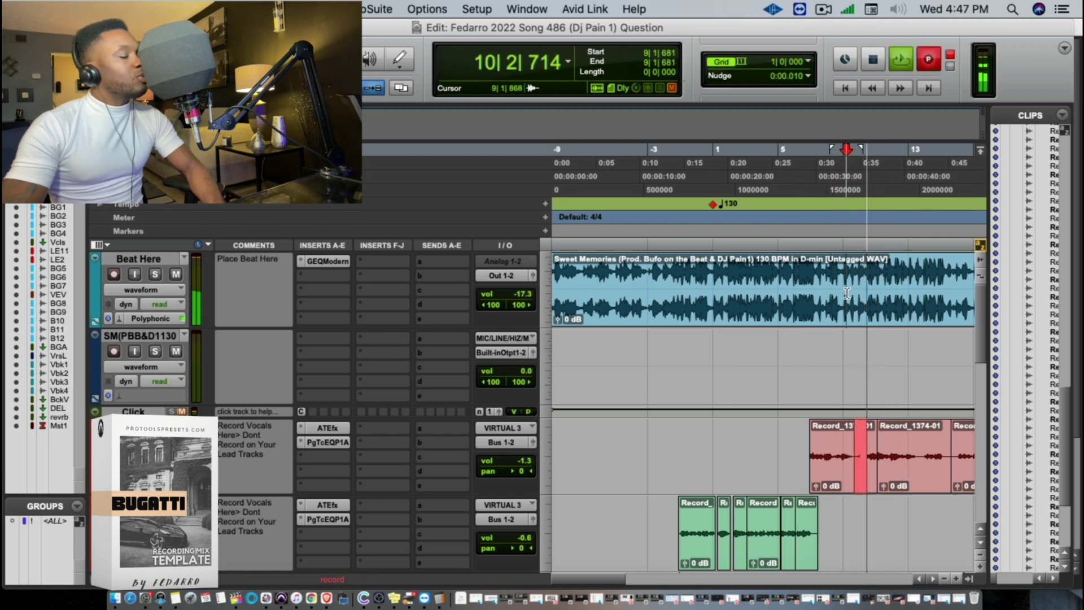
{"action": "key", "text": "space"}
{"action": "left_click", "coordinate": [847, 291]}
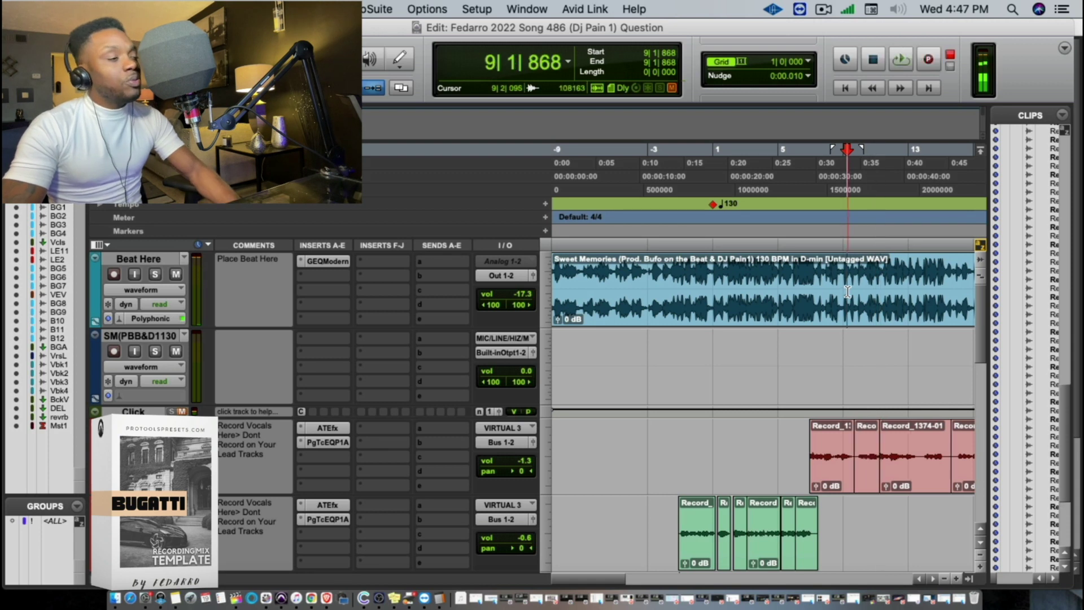
{"action": "key", "text": "space"}
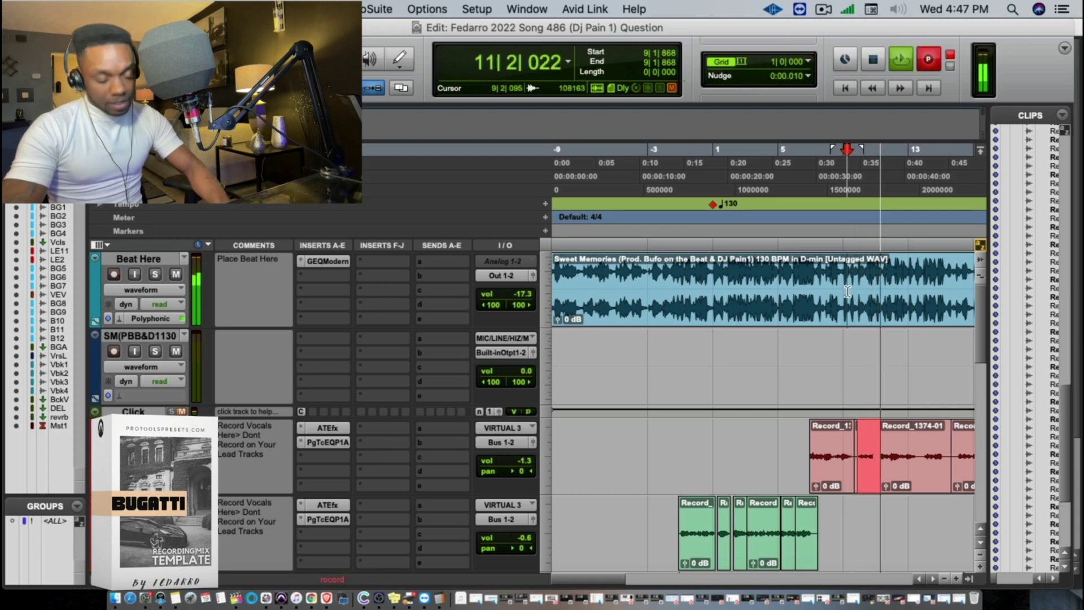
{"action": "key", "text": "t"}
{"action": "key", "text": "space"}
Retake the phrase after the sixth-line take repeatedly on the Record track, with playback from 8|3|261
{"action": "left_click", "coordinate": [754, 274]}
{"action": "left_click", "coordinate": [742, 266]}
{"action": "key", "text": "space"}
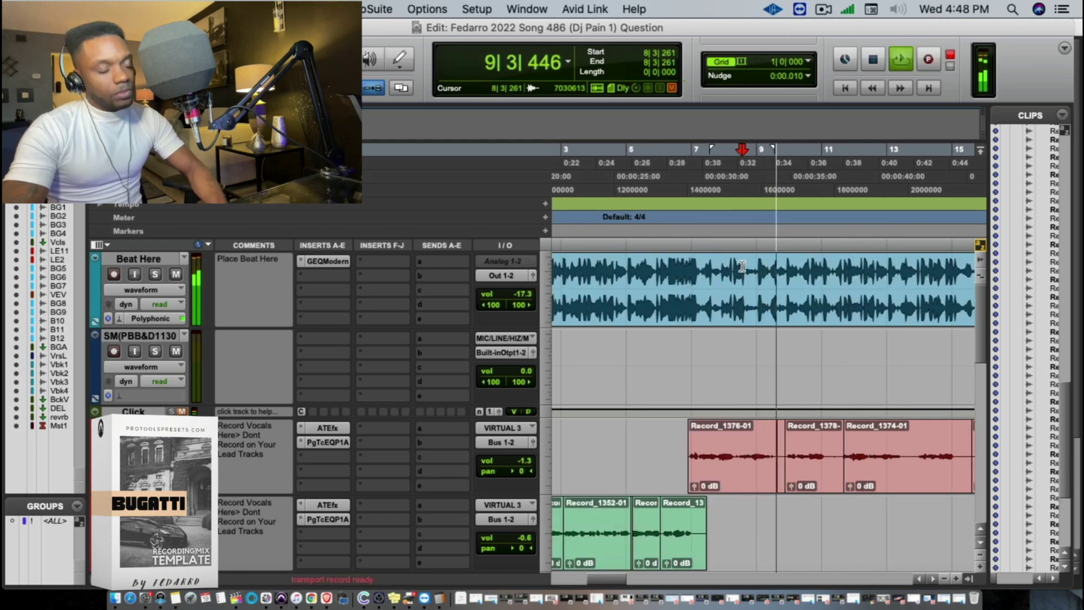
{"action": "key", "text": "super+space"}
{"action": "key", "text": "space"}
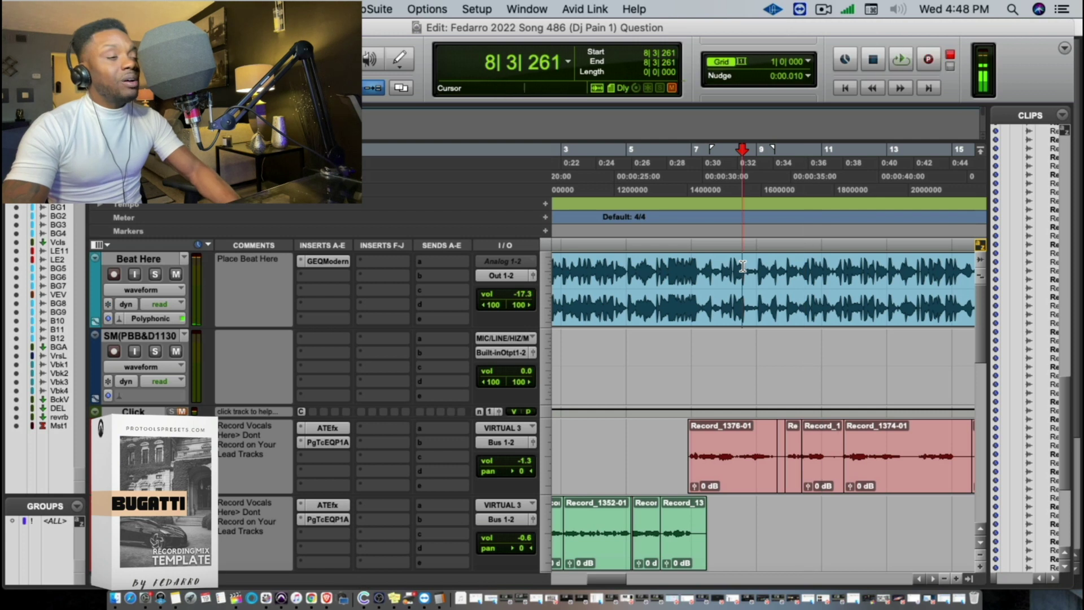
{"action": "key", "text": "space"}
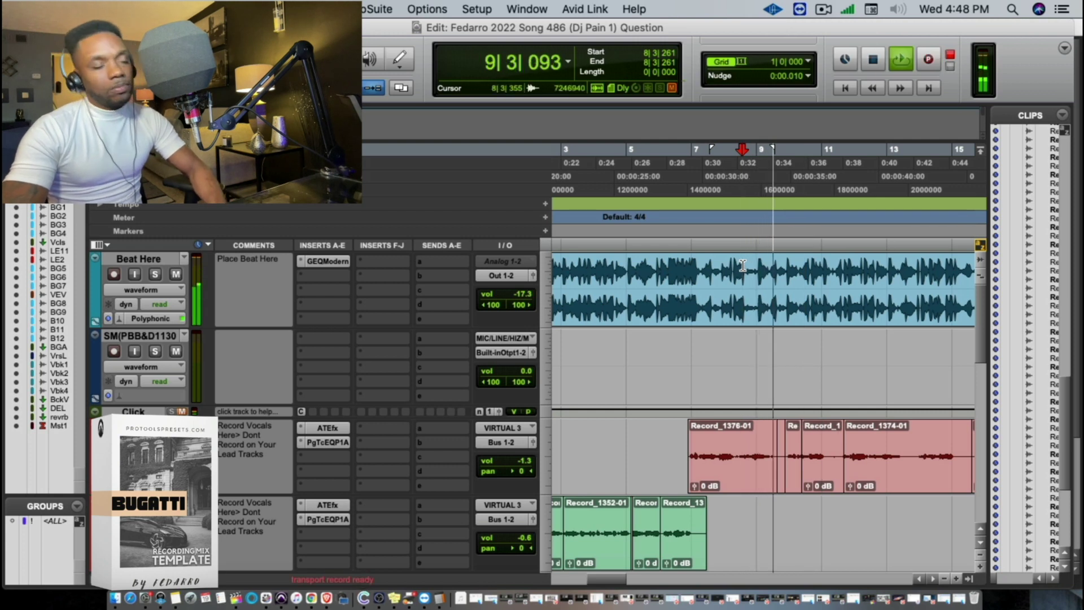
{"action": "key", "text": "super+space"}
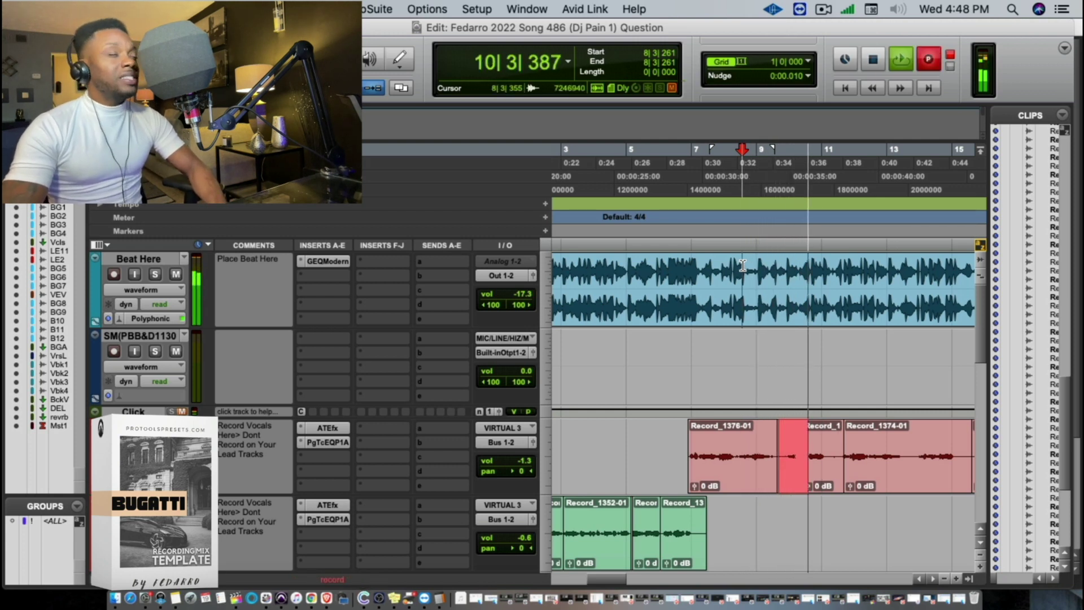
{"action": "key", "text": "space"}
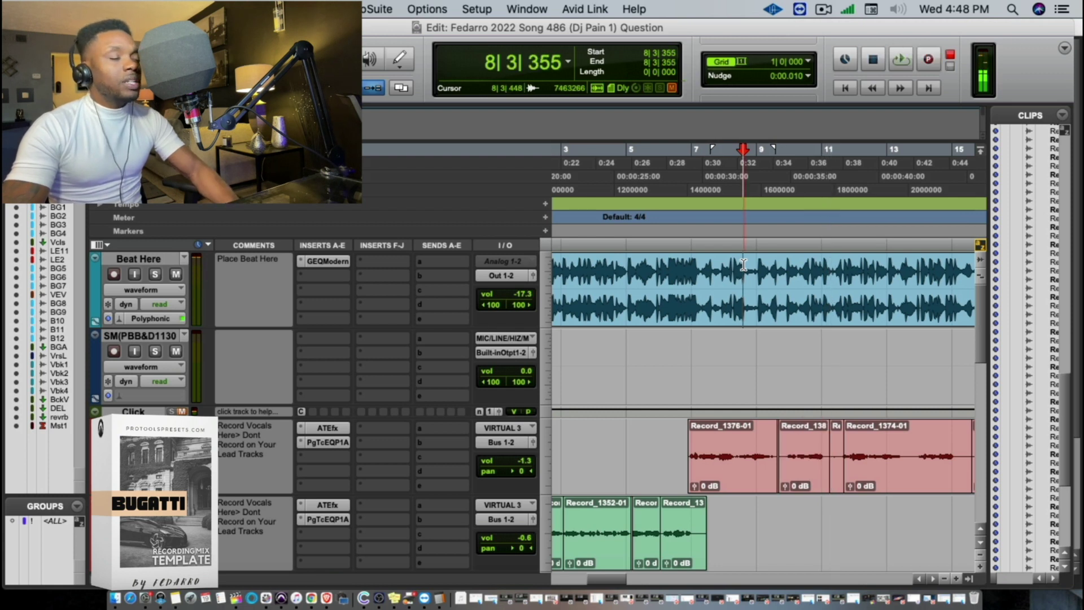
Record two more takes of the short phrase on the Record track with playback from 8|3|355, and play back the last one
{"action": "key", "text": "space"}
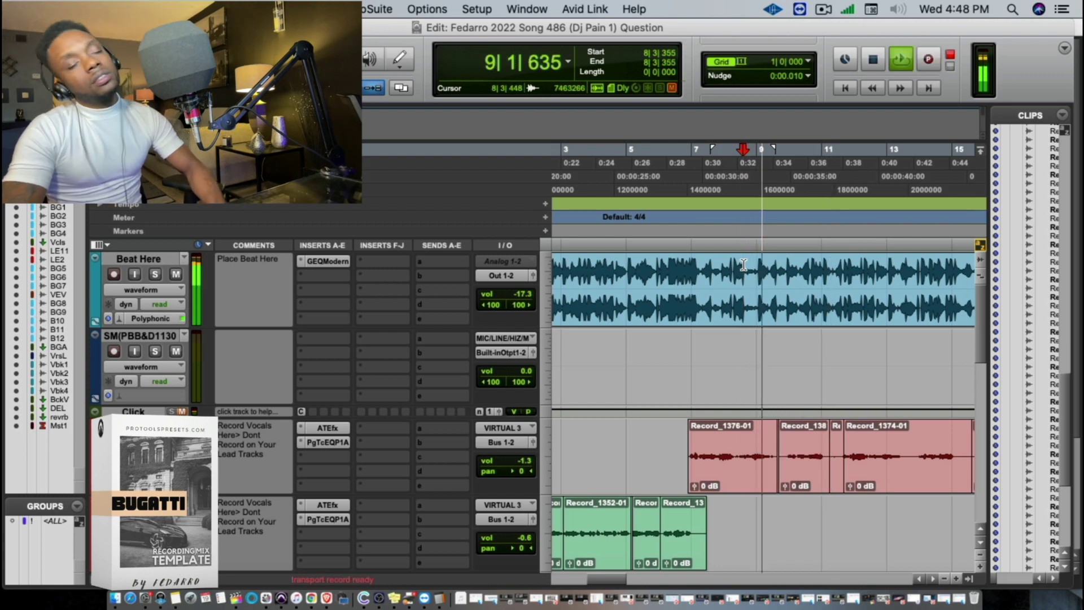
{"action": "key", "text": "super+space"}
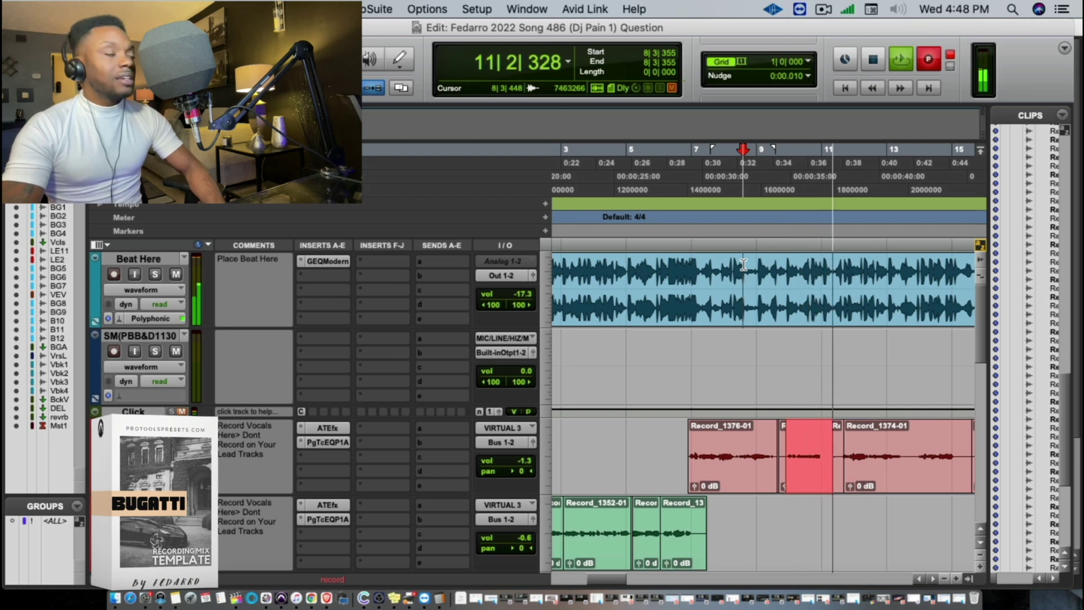
{"action": "key", "text": "space"}
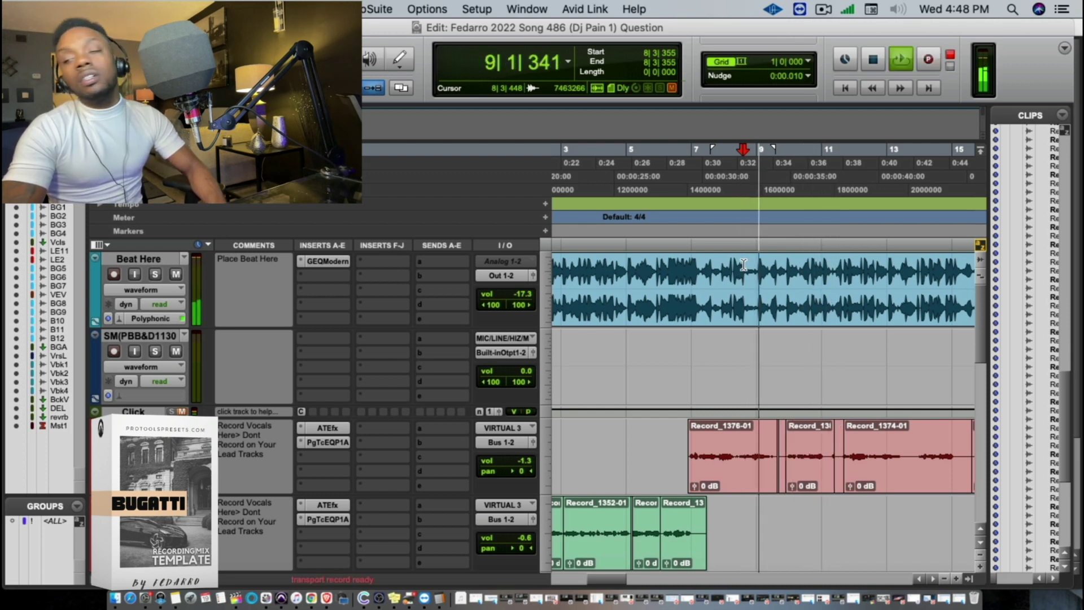
{"action": "key", "text": "super+space"}
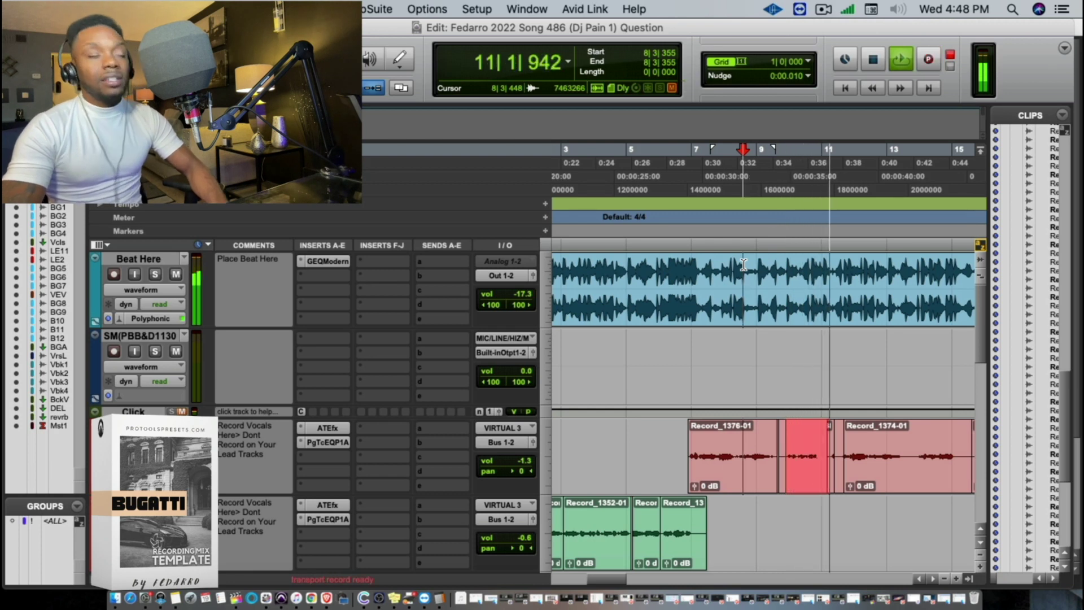
{"action": "key", "text": "space"}
{"action": "key", "text": "space"}
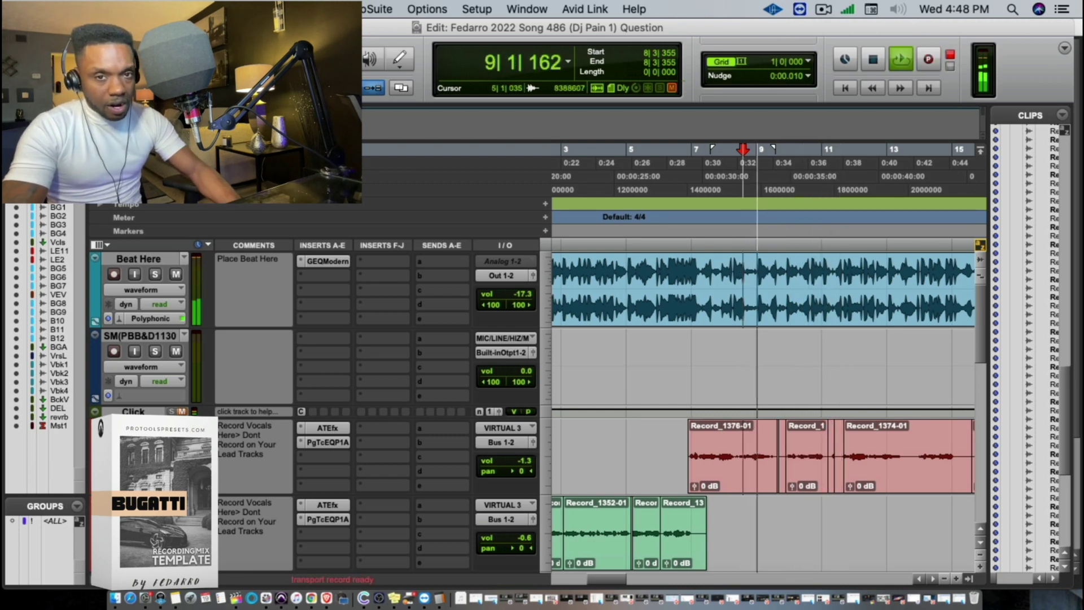
Create one duplicate of the green vocal track without its active playlist, inserted after the last selected track
{"action": "right_click", "coordinate": [125, 499]}
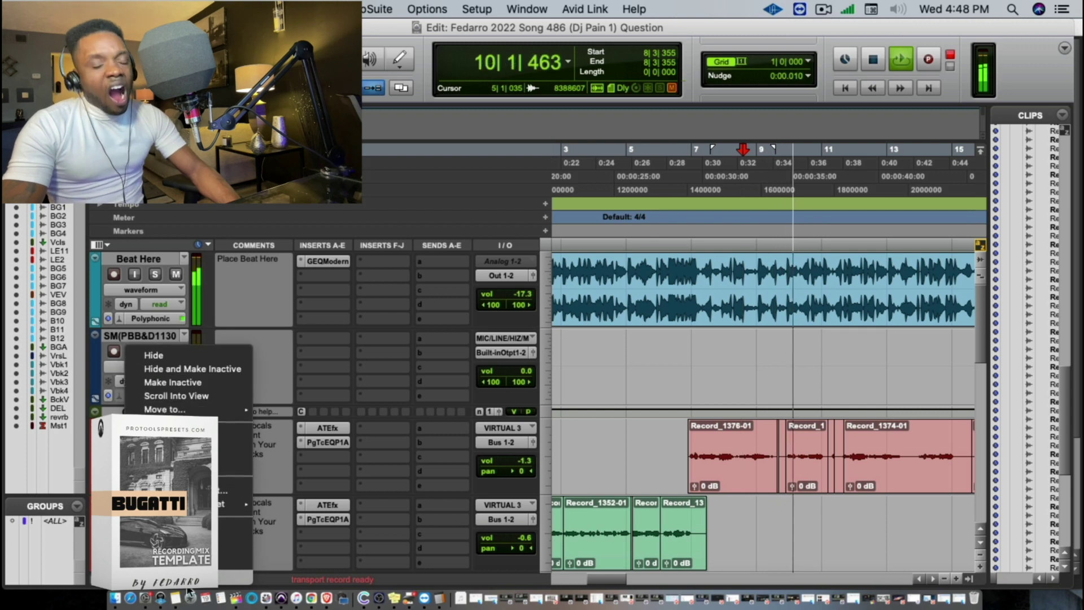
{"action": "left_click", "coordinate": [175, 560]}
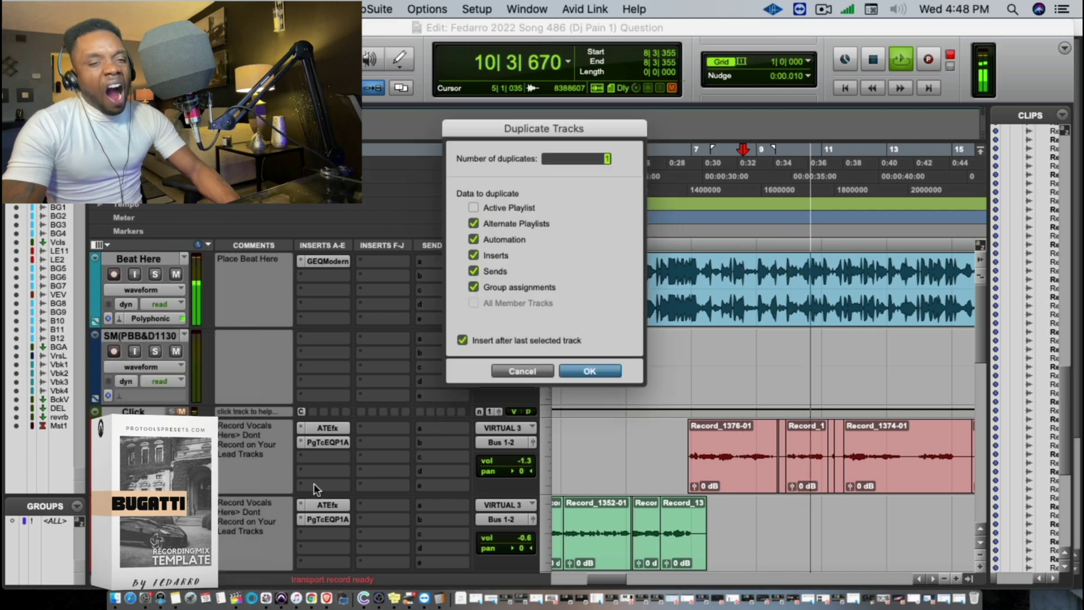
{"action": "left_click", "coordinate": [570, 364]}
Move the take starting at 6|4|655 onto the new duplicate track and the one starting at 9|4|601 onto the green track
{"action": "left_click_drag", "start_coordinate": [722, 405], "coordinate": [704, 519]}
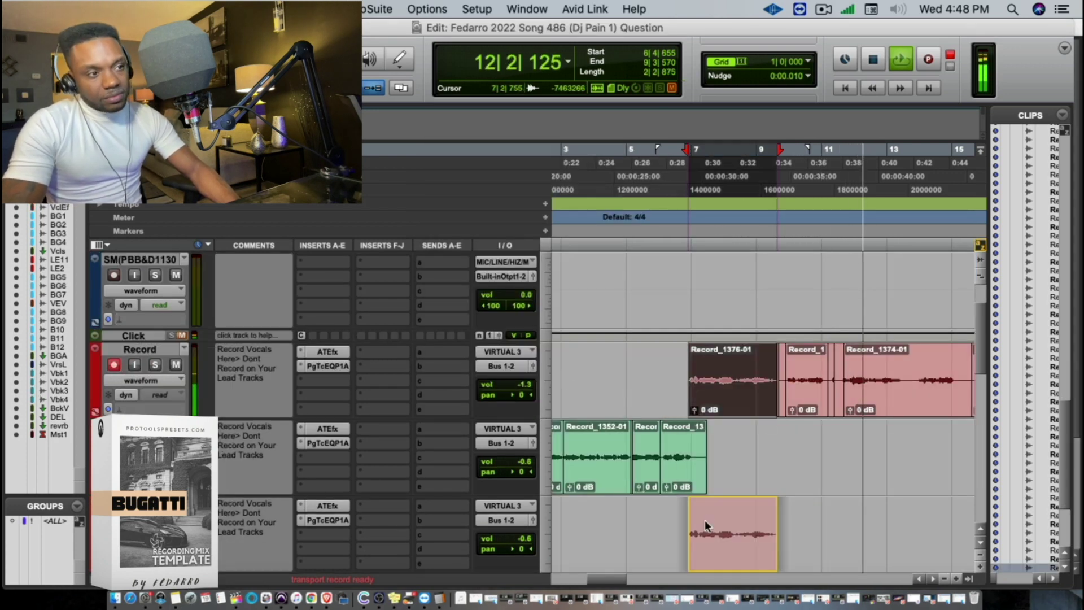
{"action": "left_click_drag", "start_coordinate": [793, 403], "coordinate": [792, 480]}
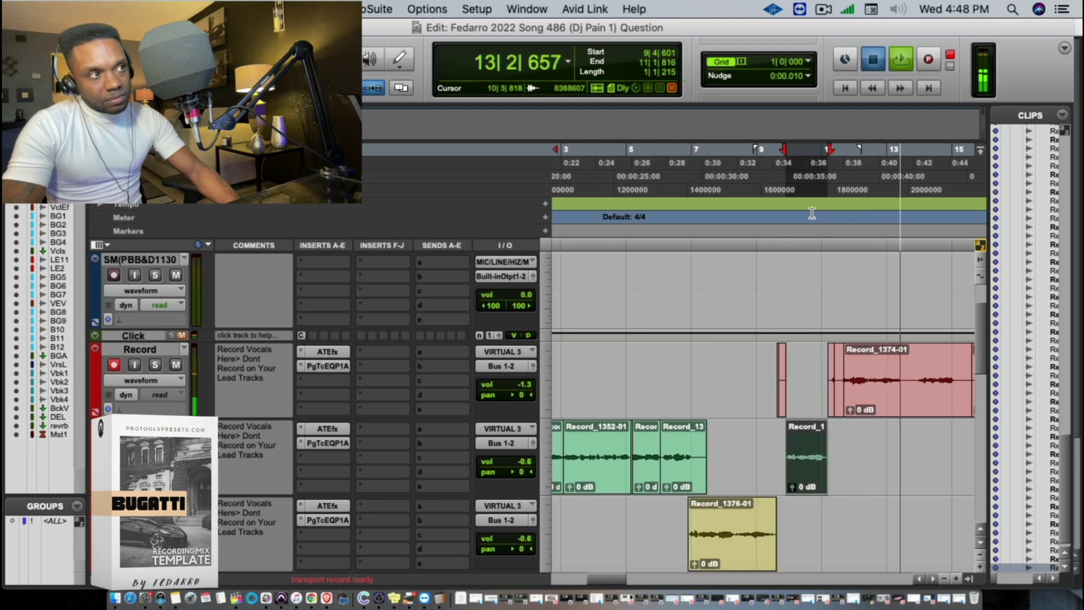
Record a take of the line after the last green clip on the Record track, with playback from 10|2|187
{"action": "left_click", "coordinate": [798, 189]}
{"action": "key", "text": "super+space"}
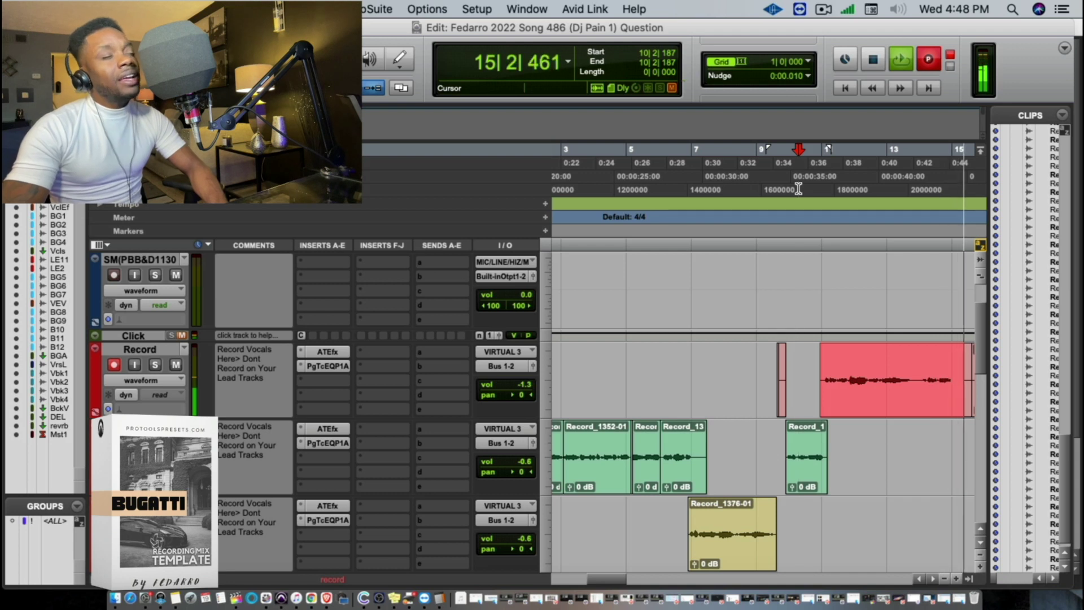
{"action": "key", "text": "space"}
Retake the line repeatedly on the Record track with playback from 10|1|585, and play back the last take
{"action": "left_click", "coordinate": [794, 190]}
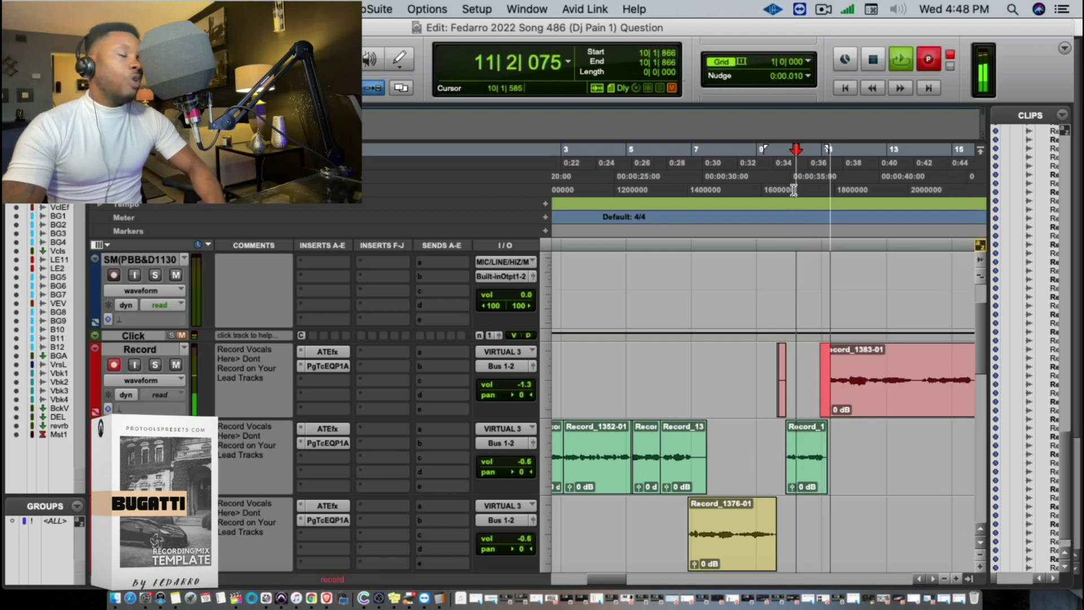
{"action": "key", "text": "space"}
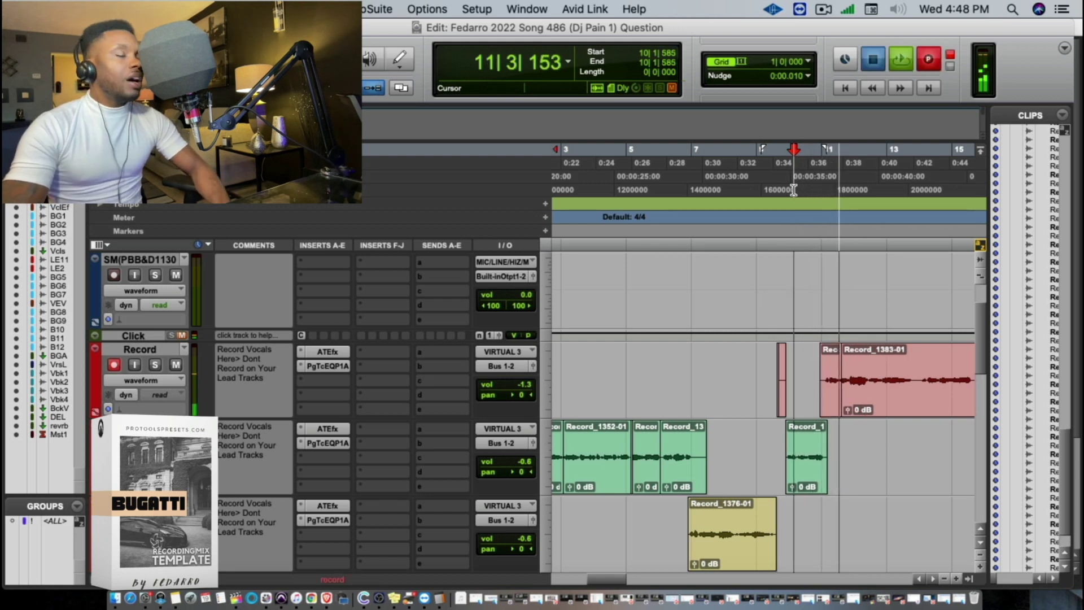
{"action": "key", "text": "space"}
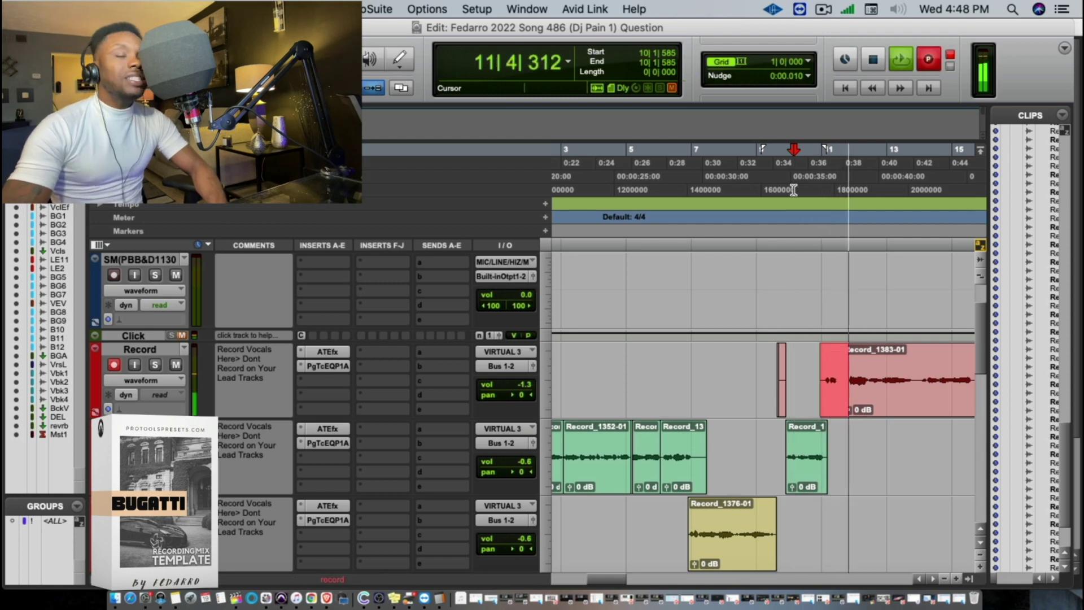
{"action": "key", "text": "space"}
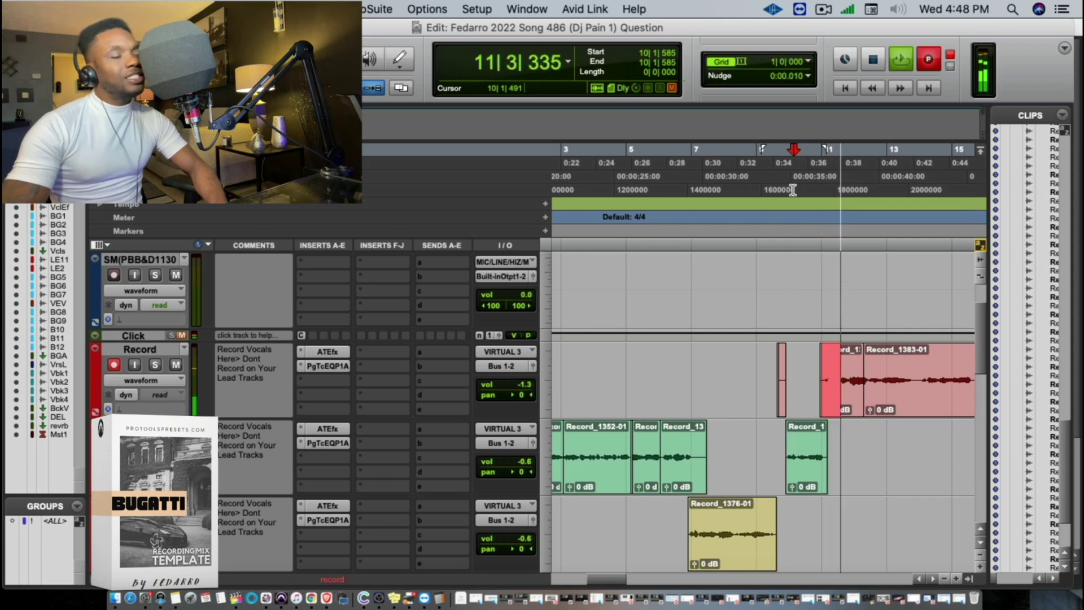
{"action": "key", "text": "space"}
{"action": "key", "text": "space"}
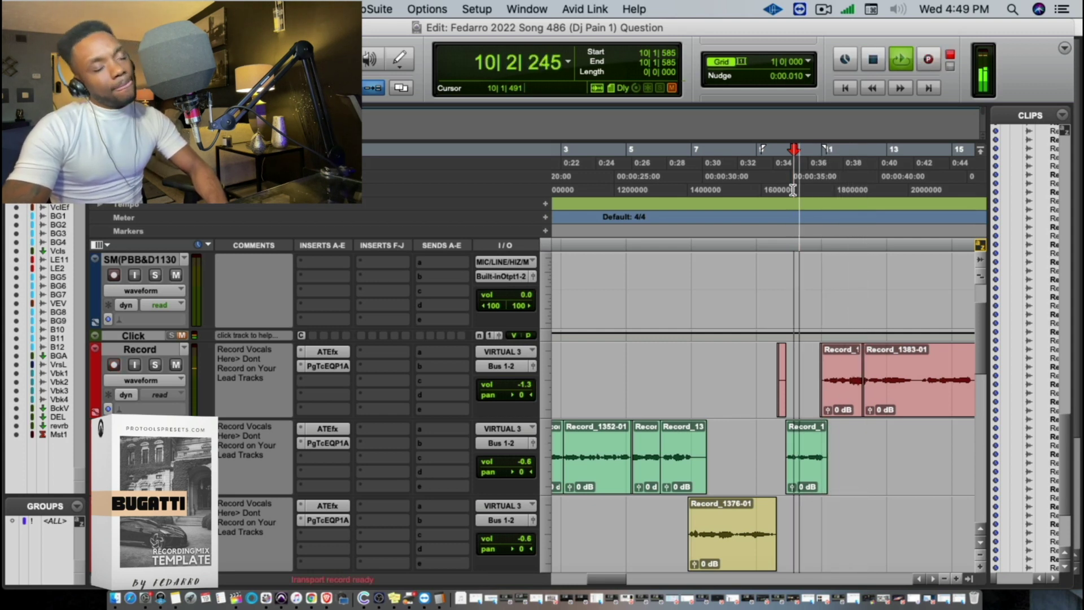
{"action": "key", "text": "super+shift+space"}
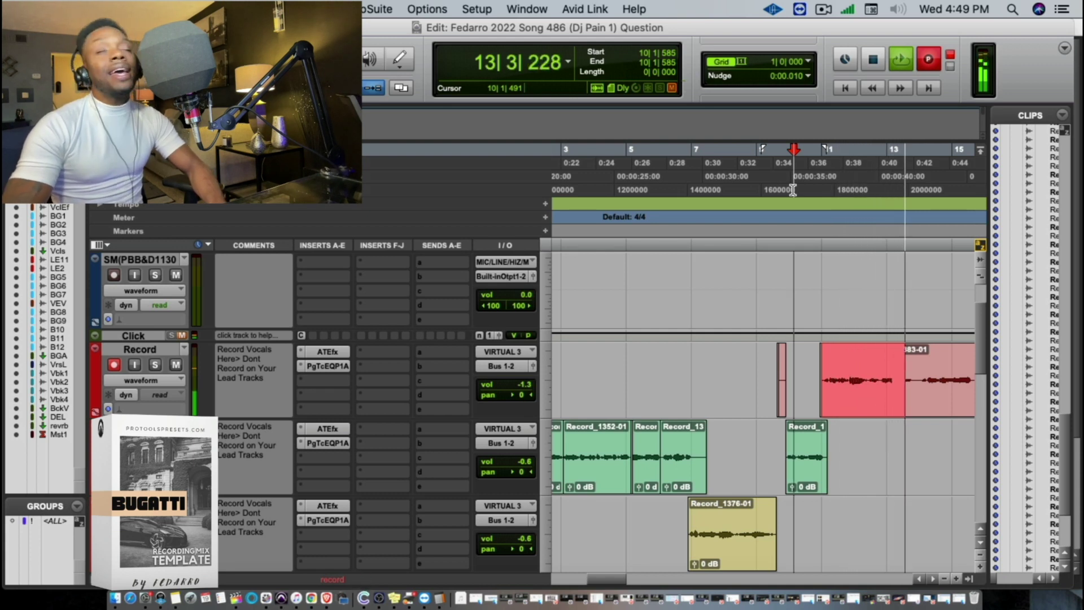
{"action": "key", "text": "space"}
{"action": "key", "text": "space"}
Move the new take onto the yellow track and delete its end from 12|2|743 onward
{"action": "left_click_drag", "start_coordinate": [862, 385], "coordinate": [928, 547]}
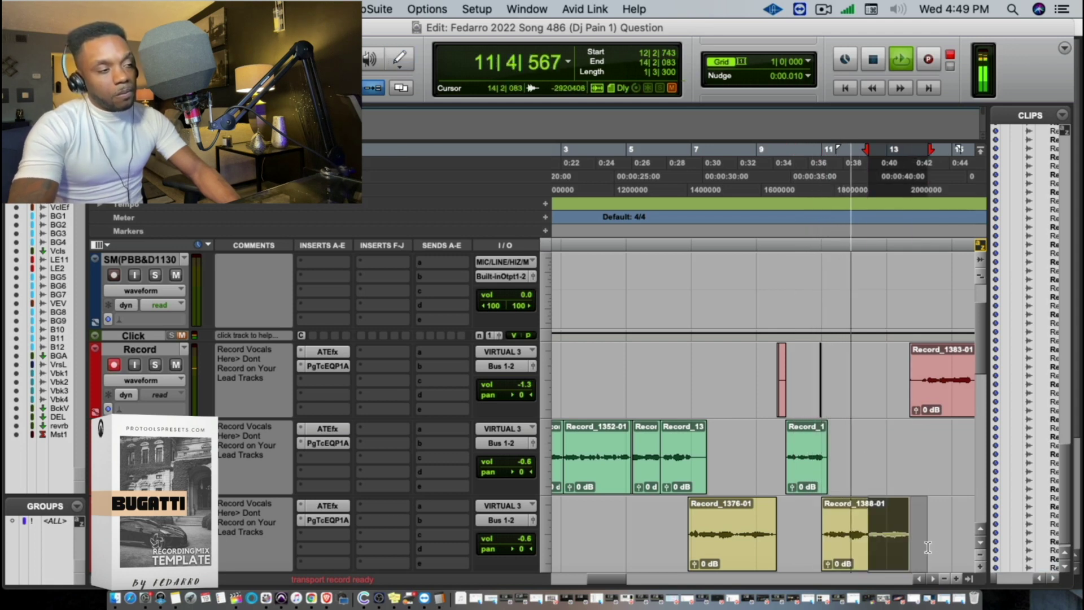
{"action": "key", "text": "Delete"}
Record the following line on the Record track, retaking it with playback from 11|2|933, and play back the take
{"action": "key", "text": "super+space"}
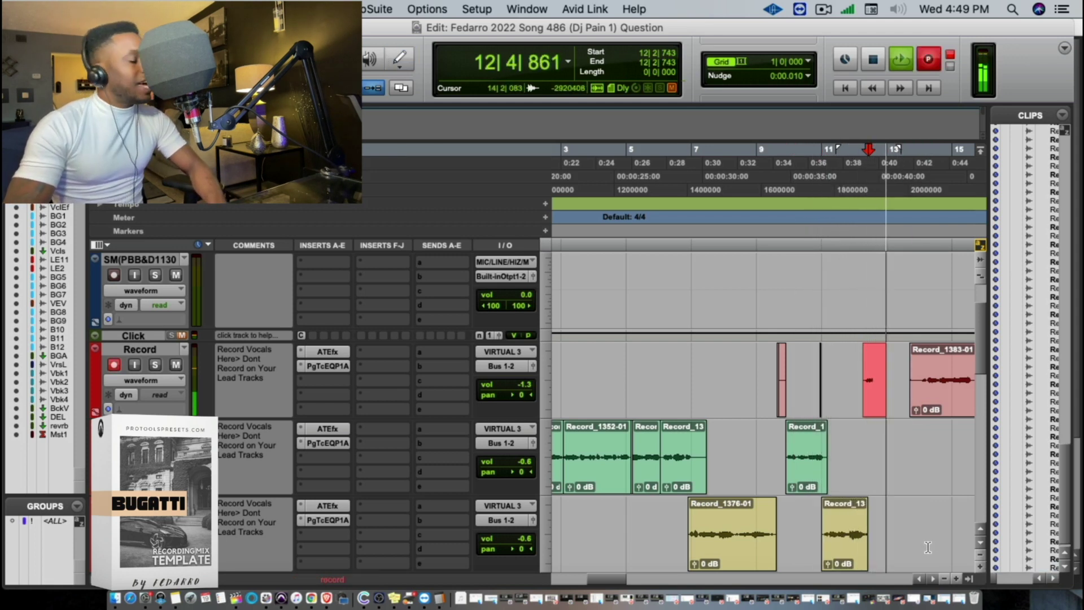
{"action": "key", "text": "space"}
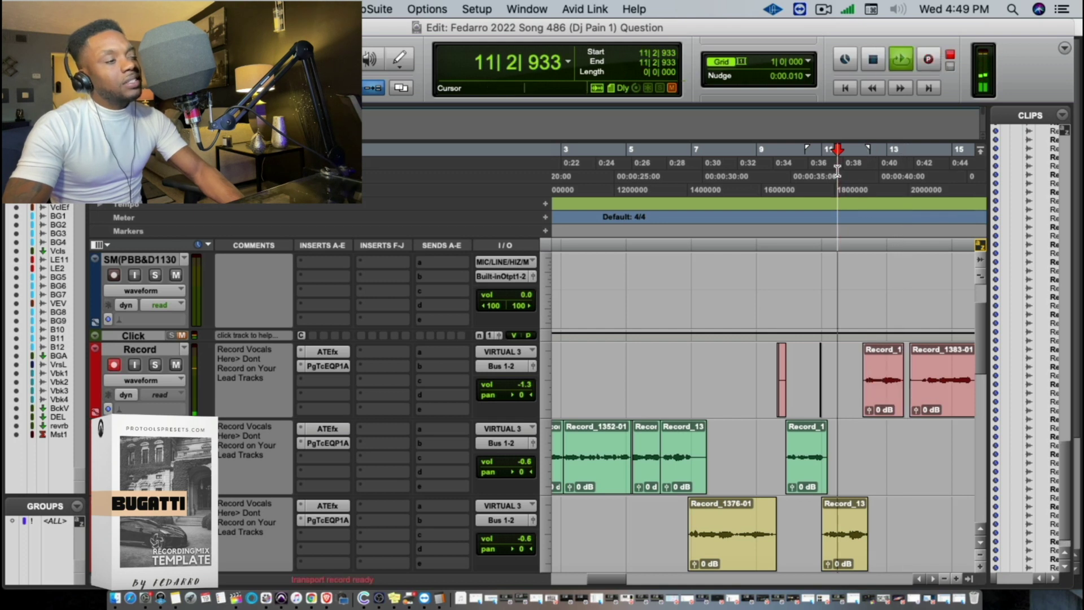
{"action": "key", "text": "super+space"}
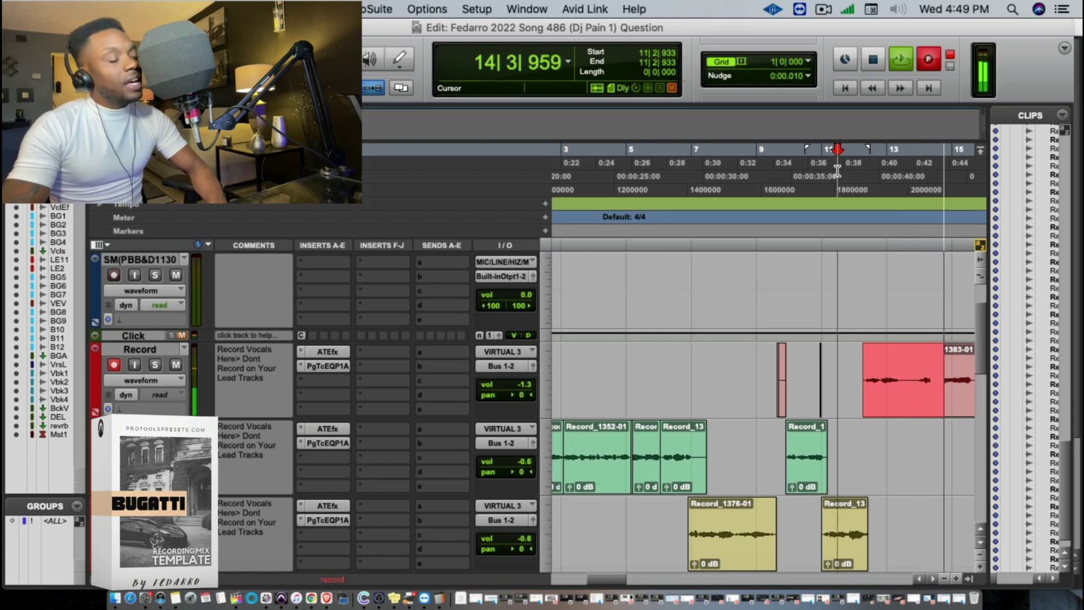
{"action": "key", "text": "space"}
{"action": "key", "text": "space"}
Move the take starting at 12|2|106 onto the green track, split it at 13|4|131 and delete the part after the split
{"action": "left_click_drag", "start_coordinate": [886, 412], "coordinate": [900, 447]}
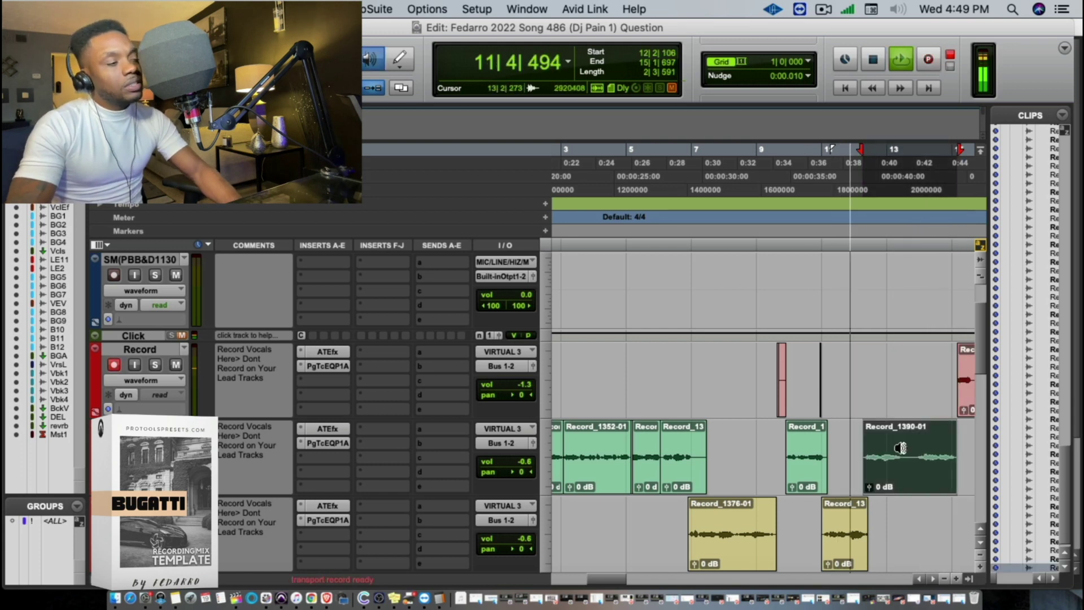
{"action": "left_click", "coordinate": [912, 446]}
{"action": "key", "text": "b"}
{"action": "key", "text": "Delete"}
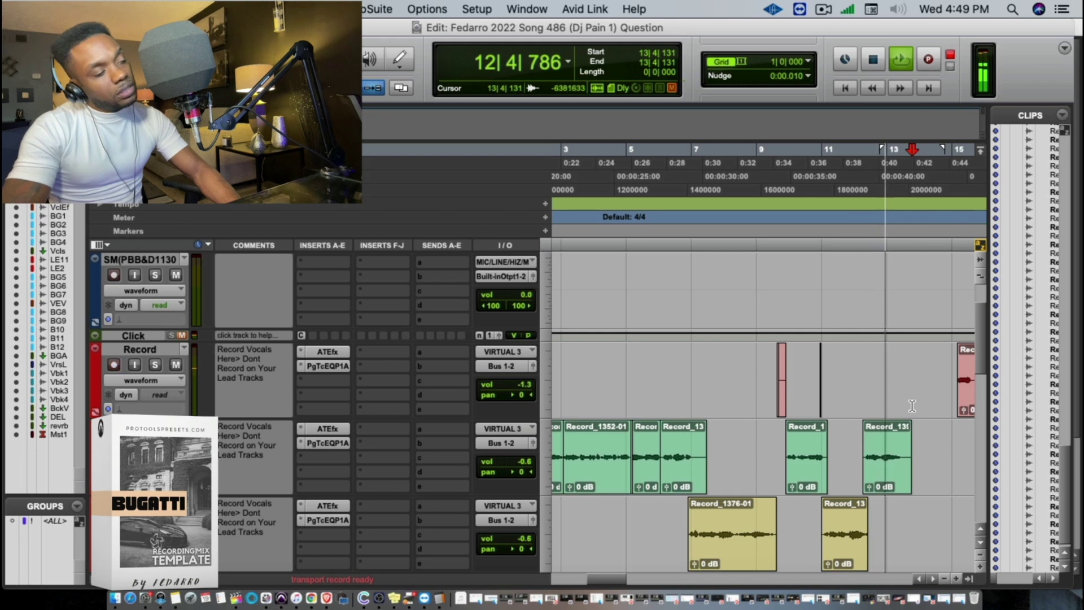
Record several takes of the next phrase on the Record track, with playback from 13|4|131, 12|4|415 and 13|1|203
{"action": "key", "text": "super+space"}
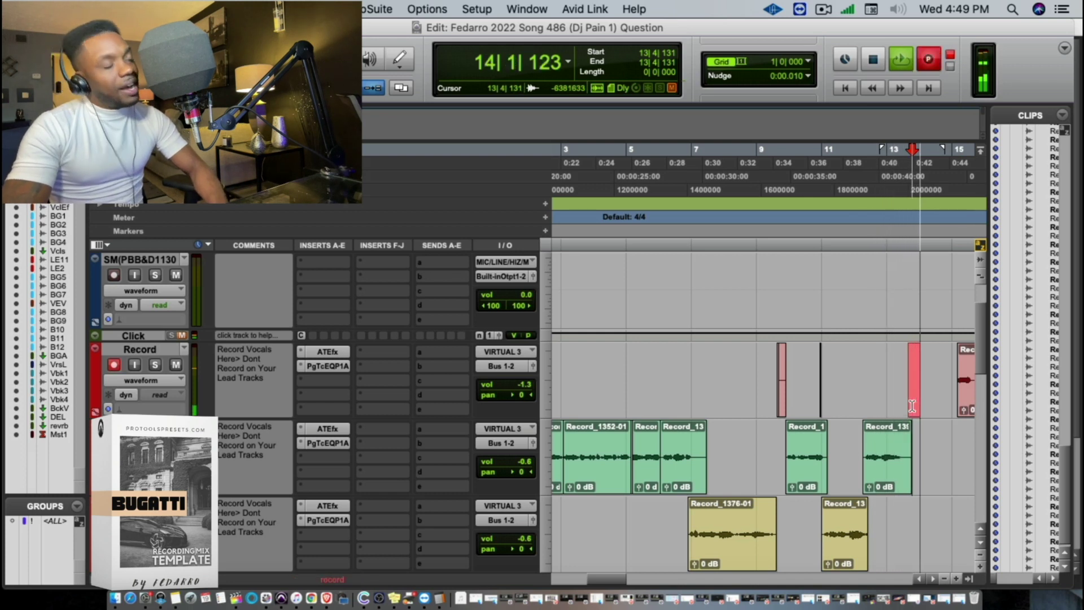
{"action": "key", "text": "super+period"}
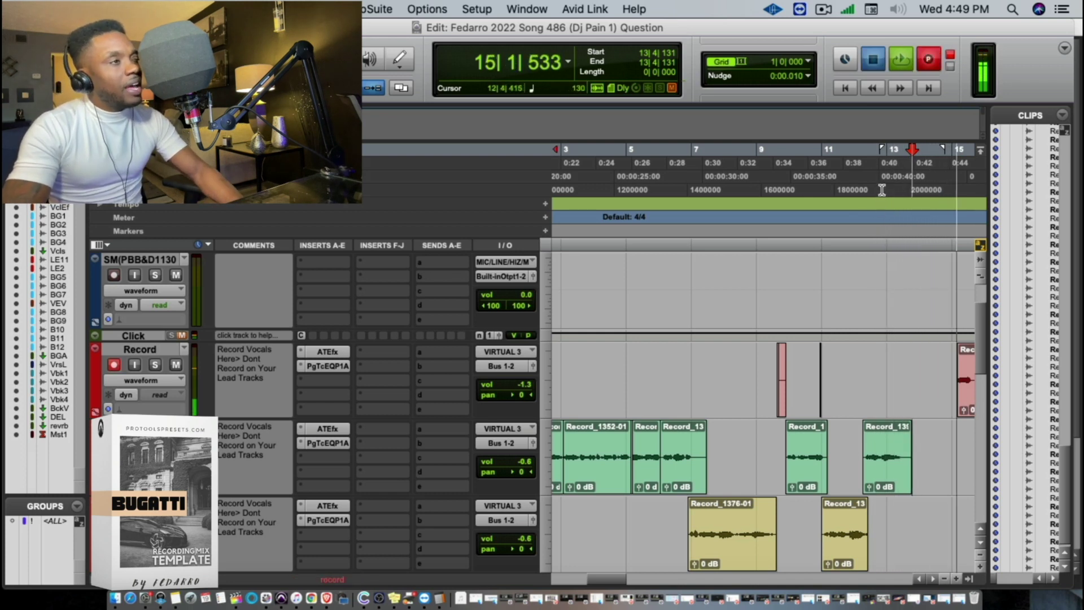
{"action": "key", "text": "space"}
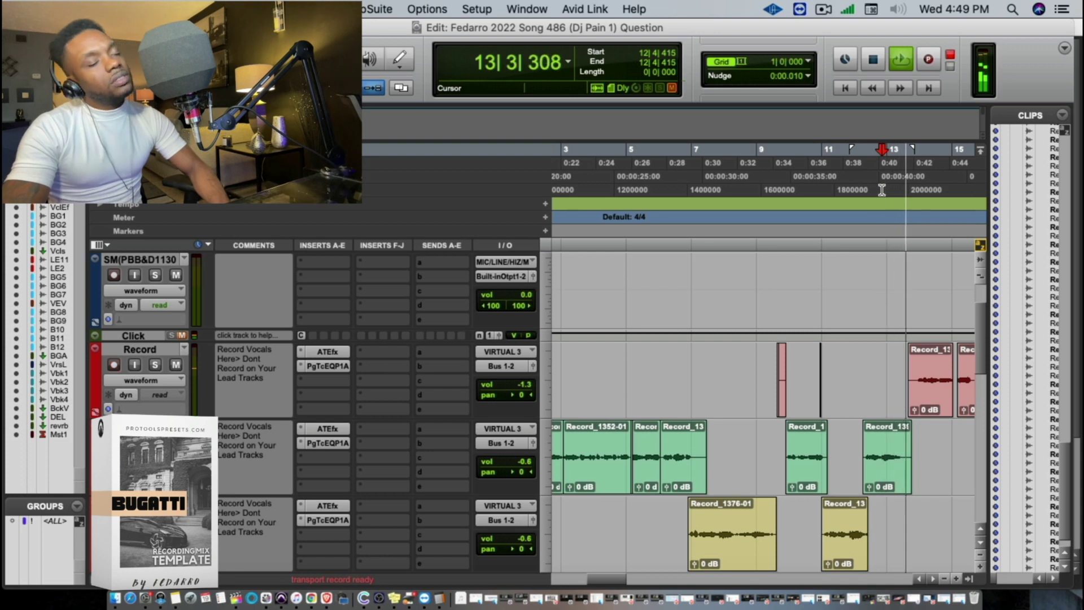
{"action": "key", "text": "super+space"}
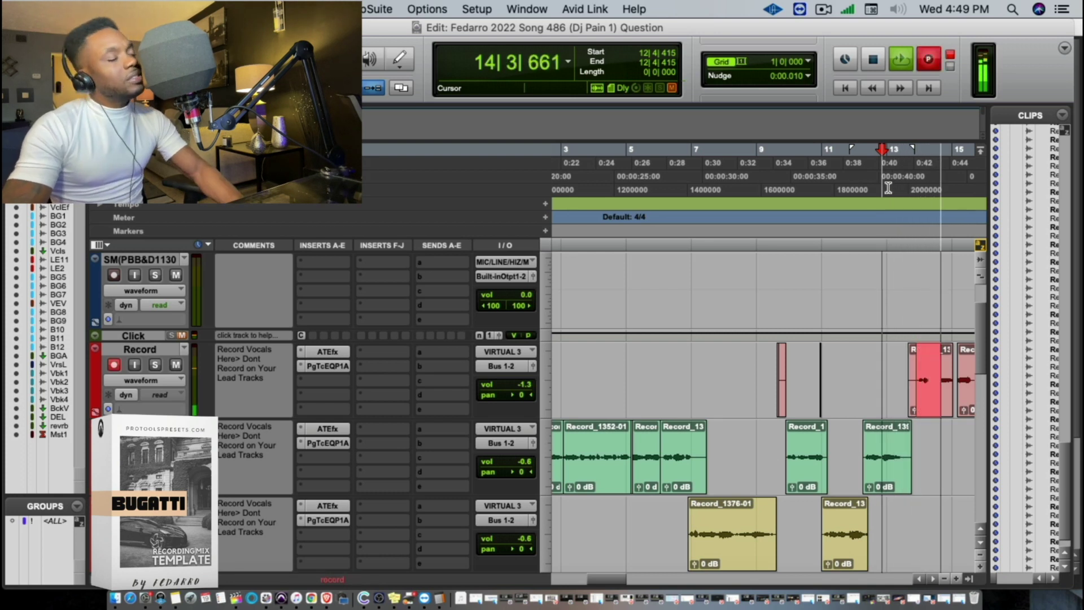
{"action": "key", "text": "space"}
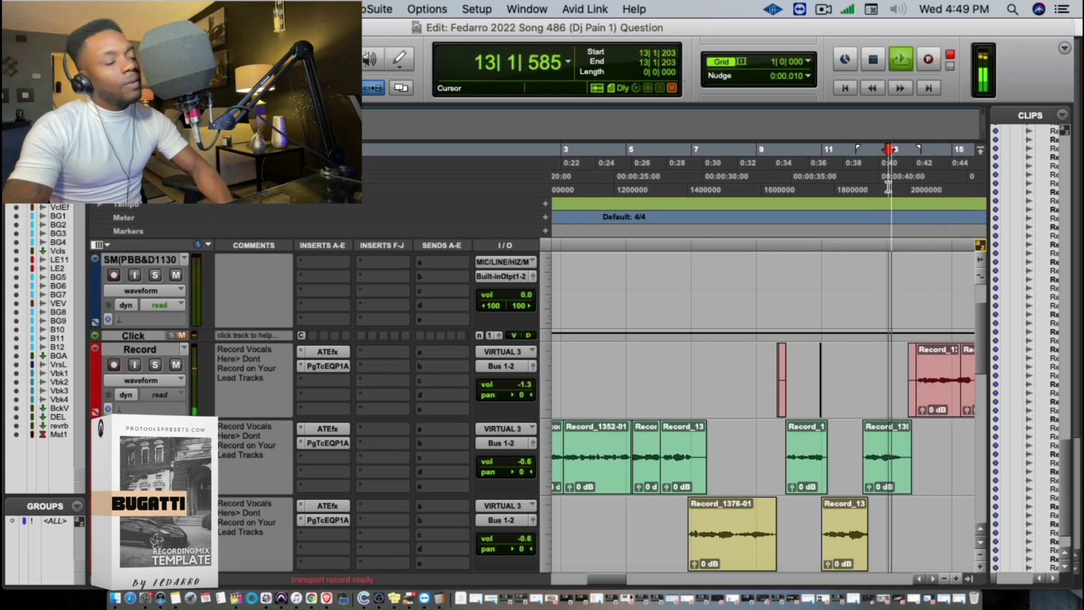
{"action": "key", "text": "super+space"}
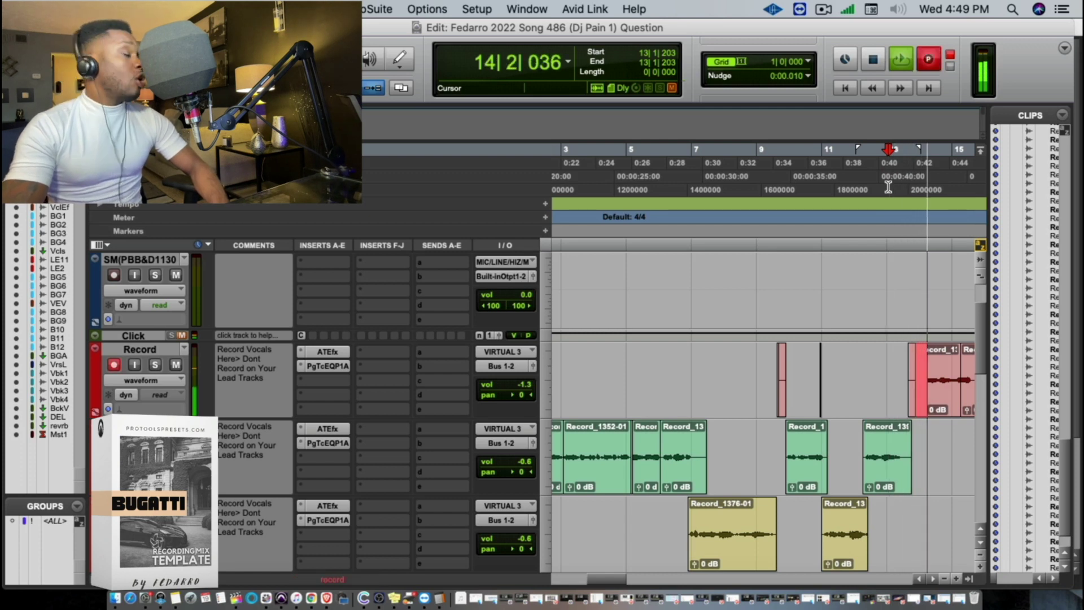
{"action": "key", "text": "space"}
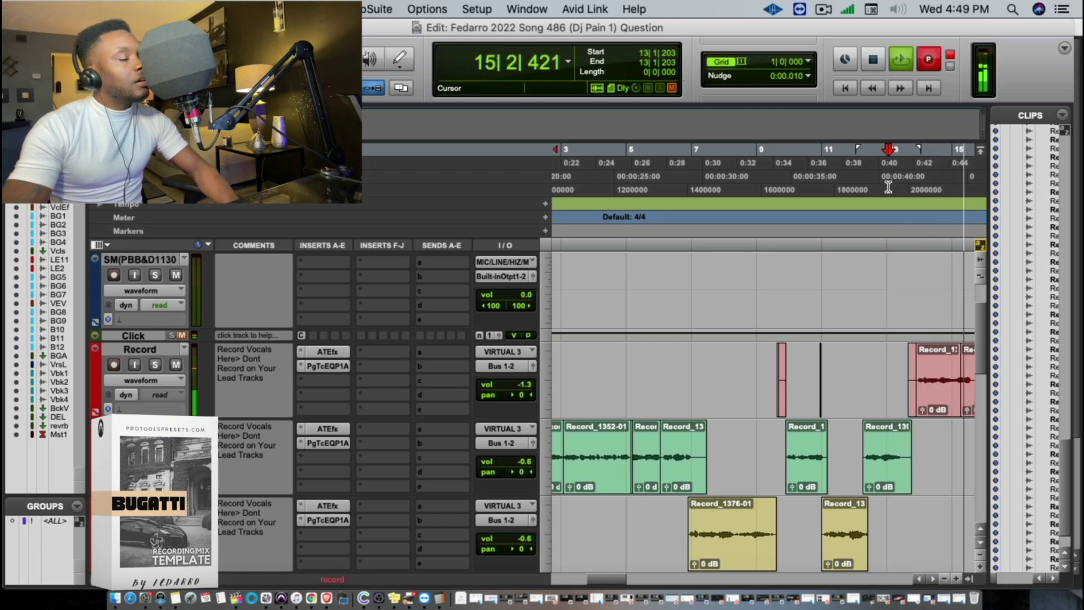
Retake the phrase on the Record track with playback from 13|1|016, playing back the takes
{"action": "left_click", "coordinate": [887, 187]}
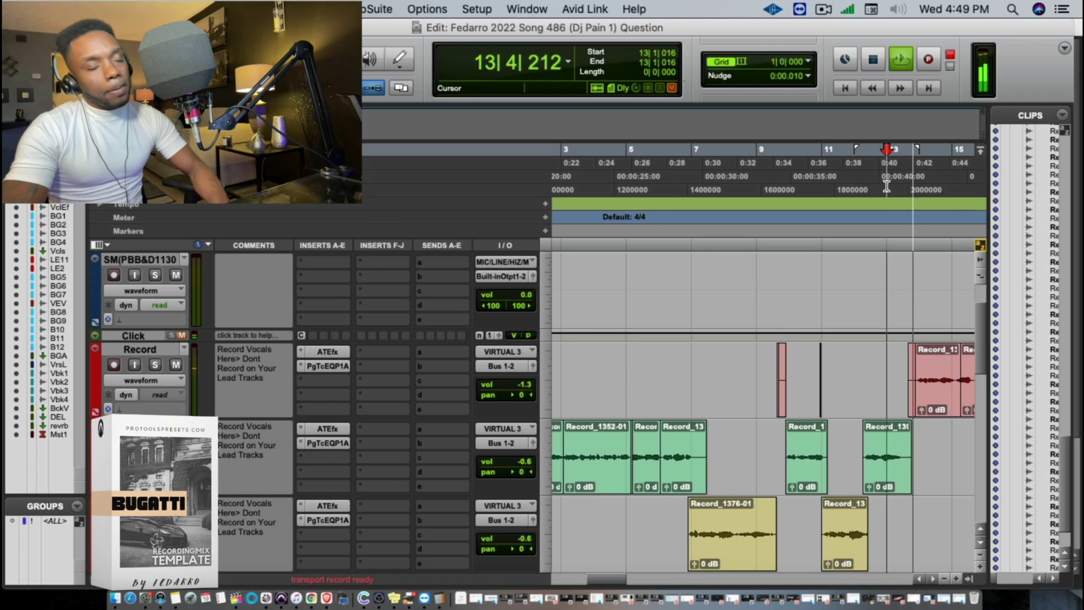
{"action": "key", "text": "super+space"}
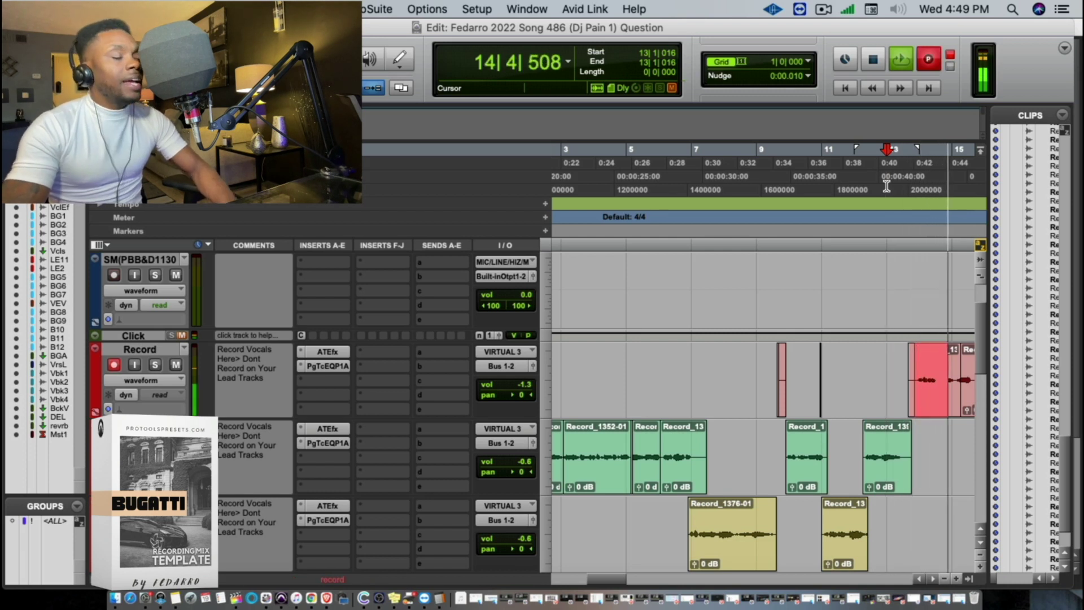
{"action": "key", "text": "space"}
{"action": "key", "text": "space"}
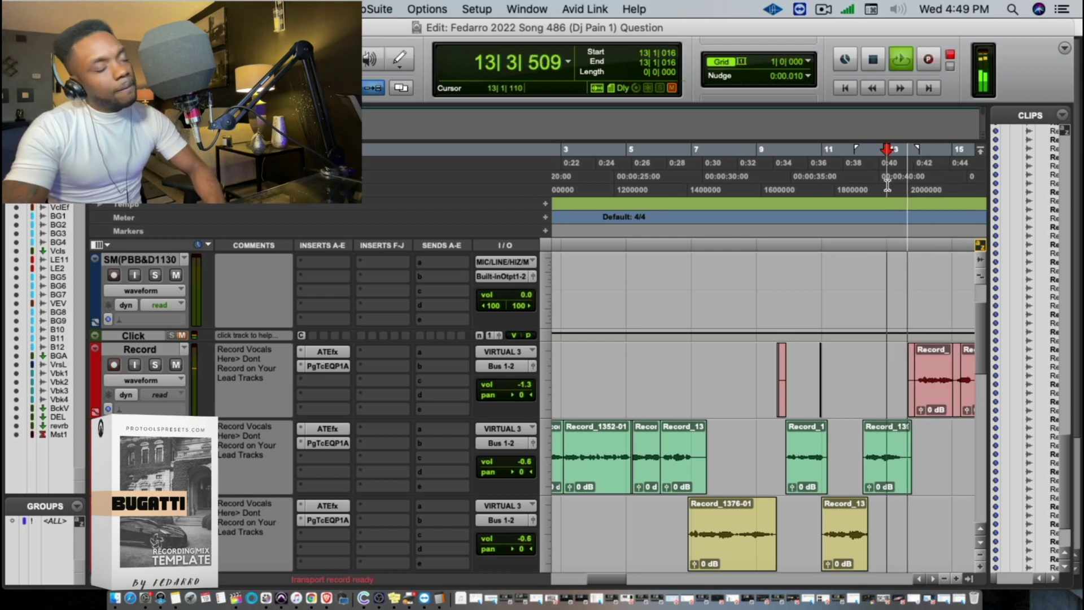
{"action": "key", "text": "super+space"}
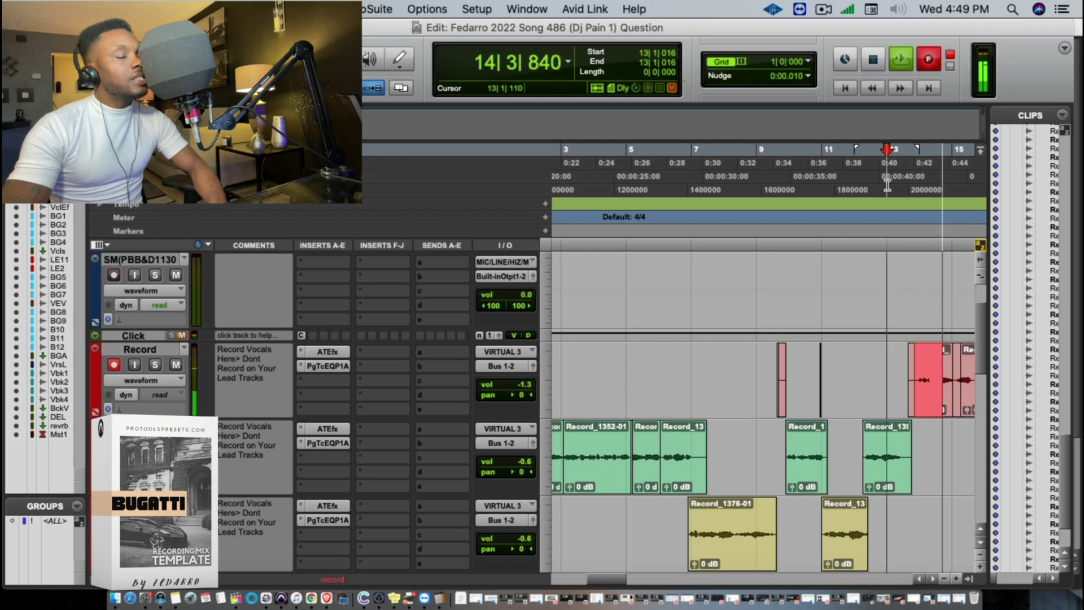
{"action": "key", "text": "super+space"}
{"action": "key", "text": "space"}
{"action": "key", "text": "space"}
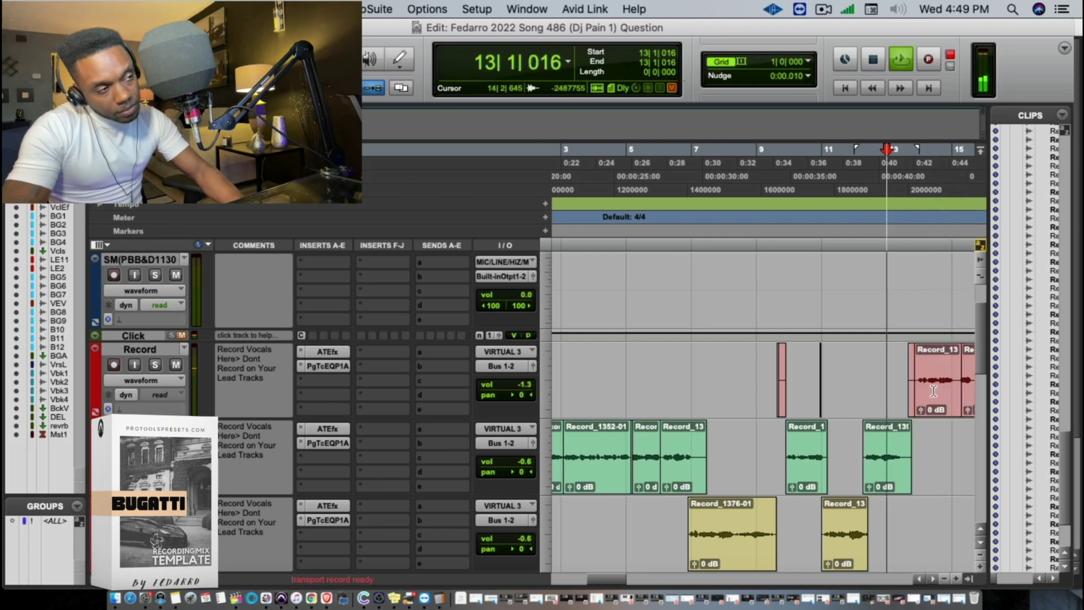
Move the take starting at 13|4|455 onto the green track and delete all leftover clips on the Record track
{"action": "left_click_drag", "start_coordinate": [937, 390], "coordinate": [937, 467]}
{"action": "key", "text": "r"}
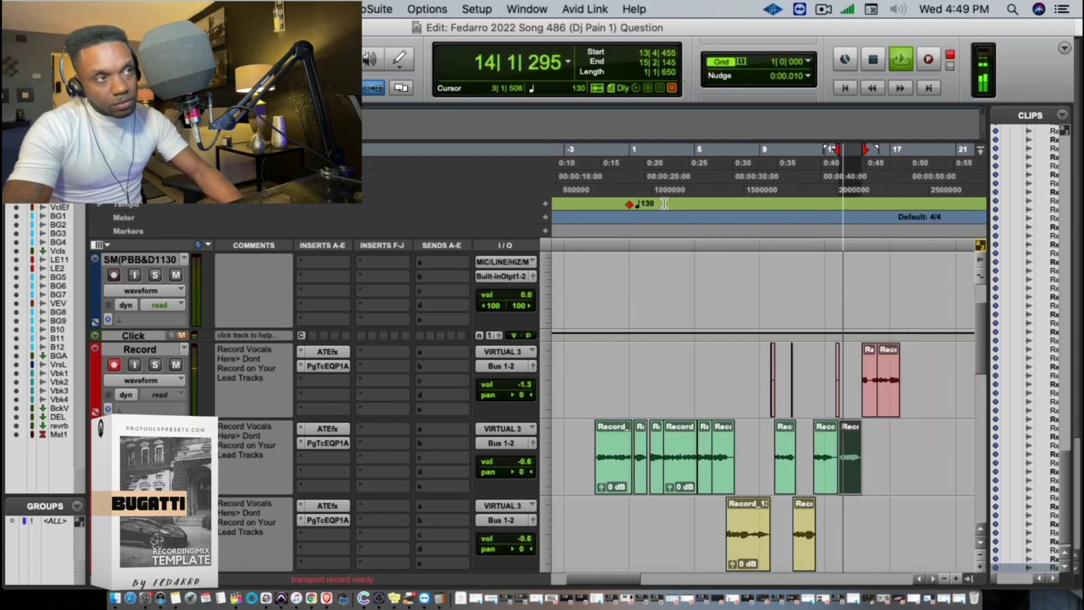
{"action": "key", "text": "space"}
{"action": "left_click", "coordinate": [611, 170]}
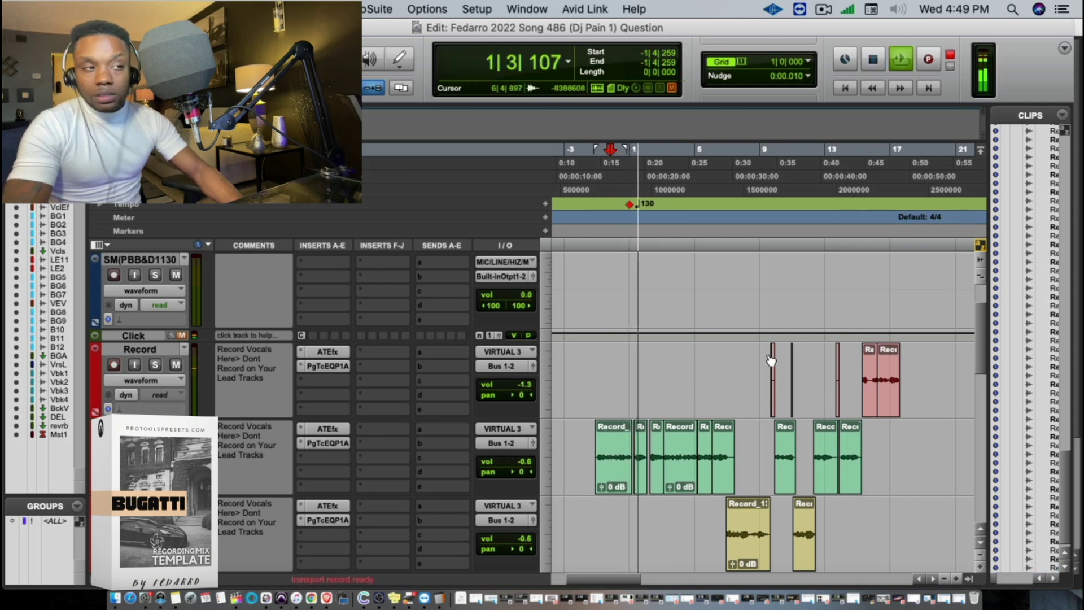
{"action": "left_click_drag", "start_coordinate": [748, 380], "coordinate": [931, 376]}
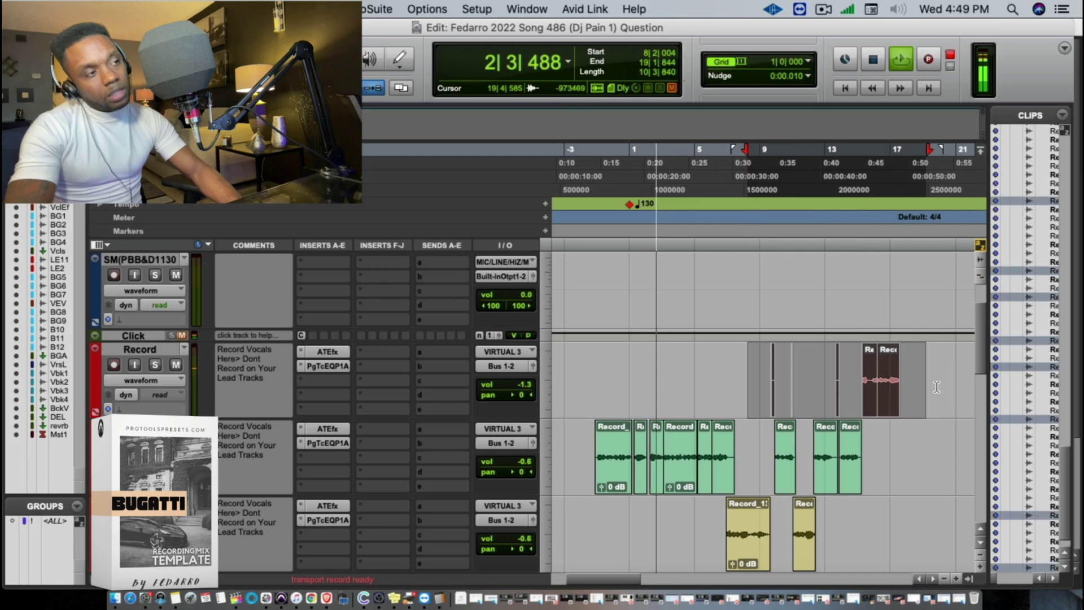
{"action": "key", "text": "Delete"}
{"action": "key", "text": "space"}
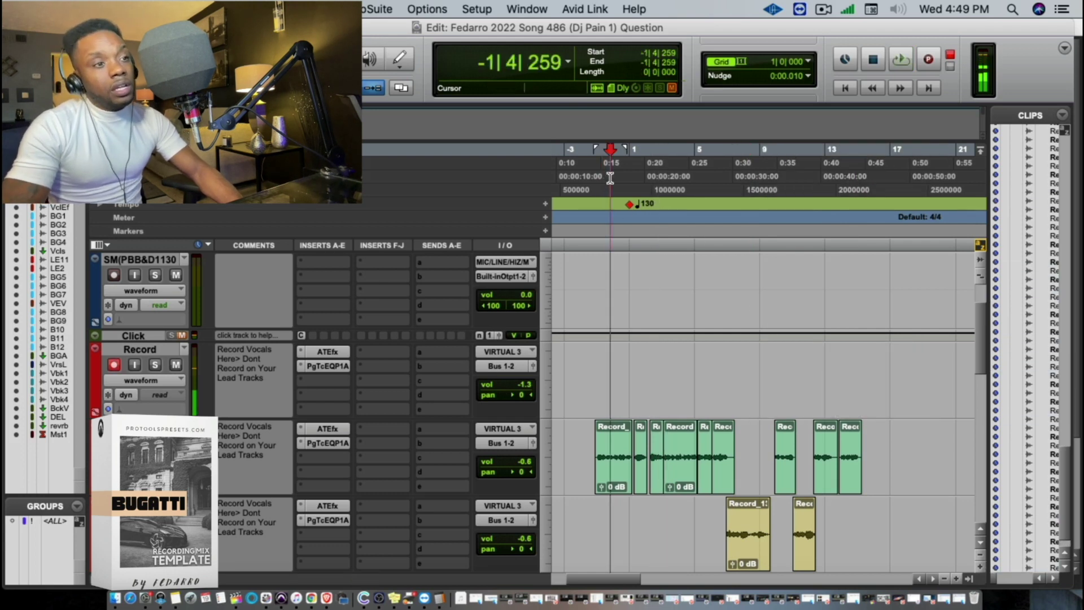
Record a short overdub take above the first green clips on the Record track, with playback from -1|4|259
{"action": "key", "text": "t"}
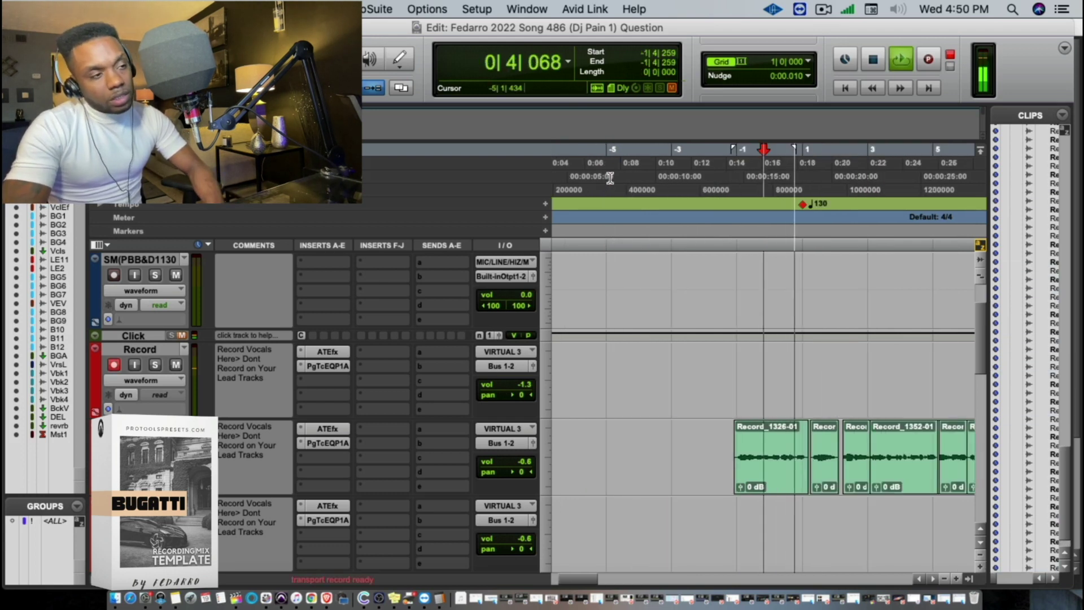
{"action": "key", "text": "super+space"}
{"action": "key", "text": "space"}
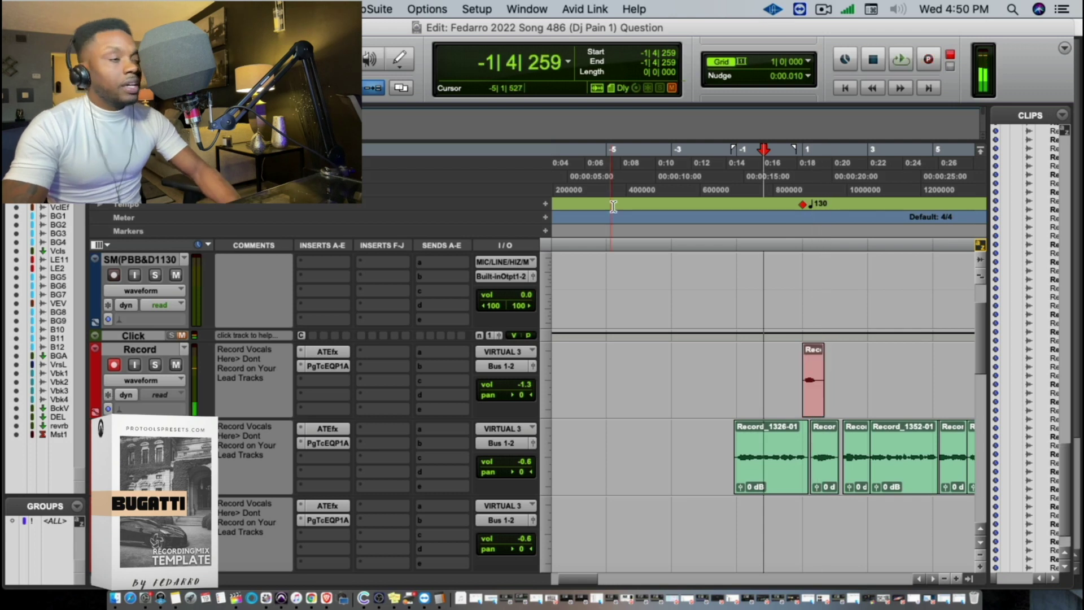
Record an overdub take on the Record track from about bar 1 to 8|1|022, and play it back from 5|1|316
{"action": "left_click", "coordinate": [746, 195]}
{"action": "key", "text": "space"}
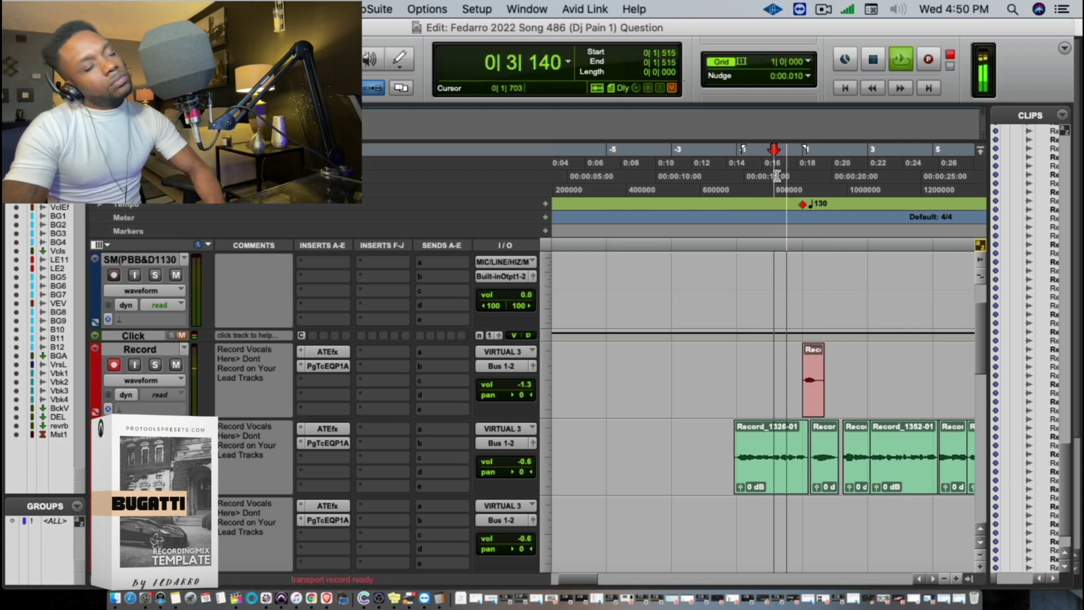
{"action": "key", "text": "super+space"}
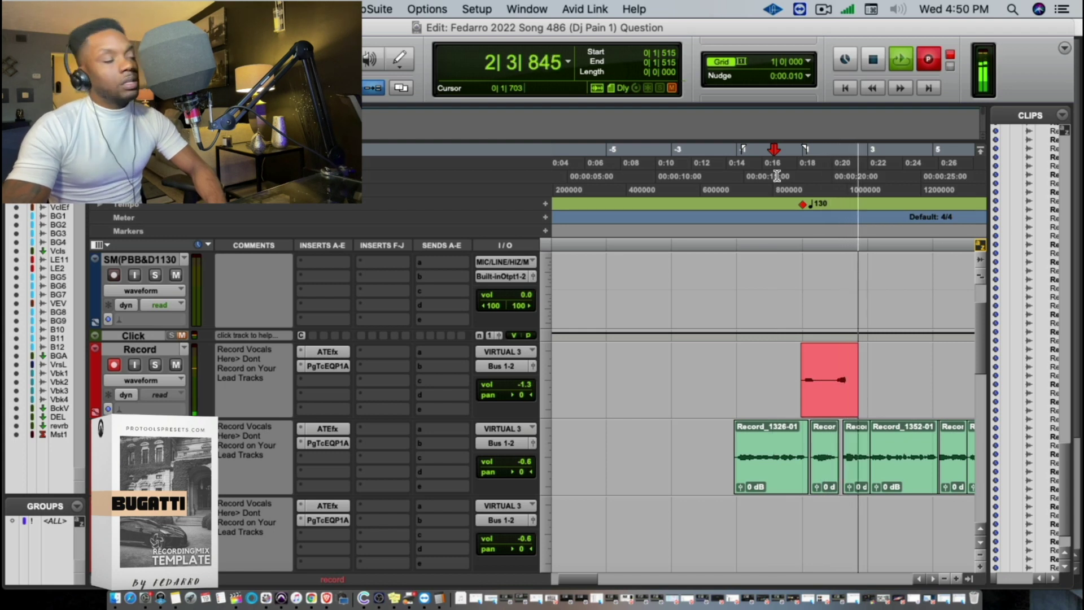
{"action": "key", "text": "space"}
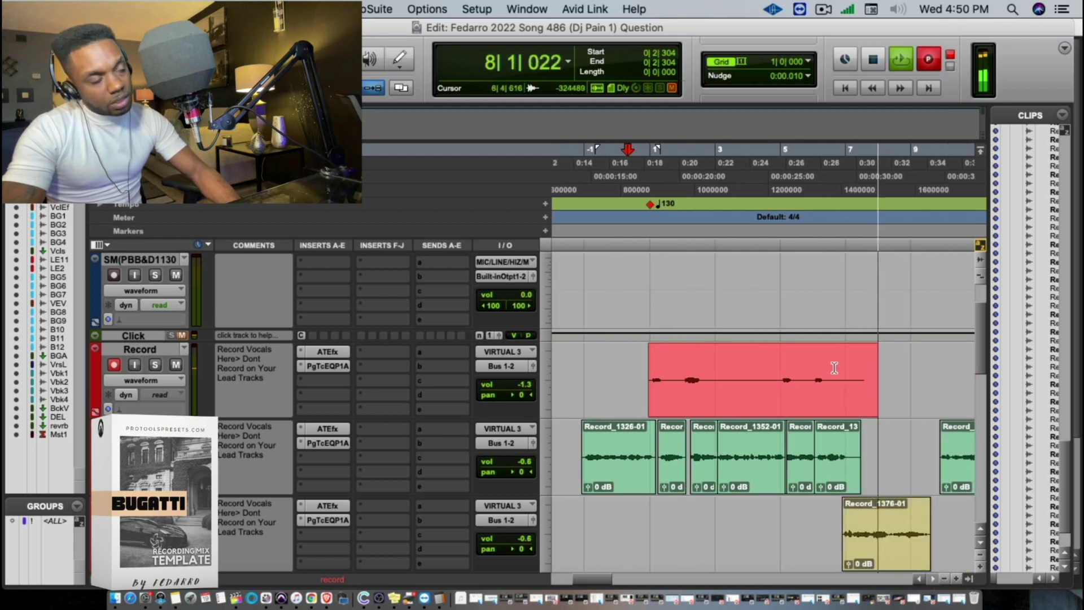
{"action": "key", "text": "space"}
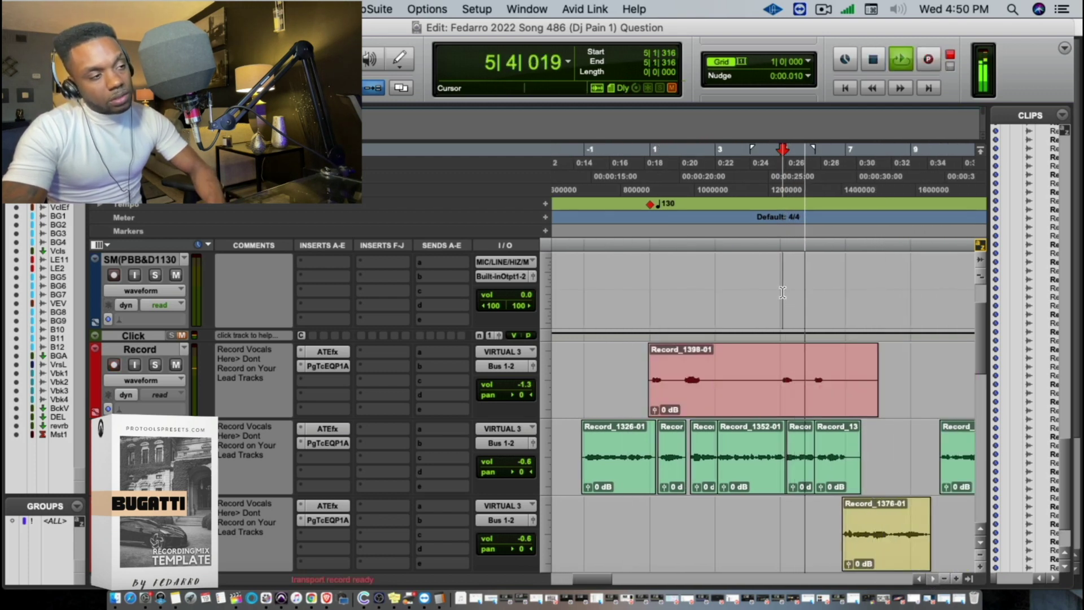
Re-record the overdub's ending on the Record track with playback from 5|1|316, and delete everything after 6|3|547
{"action": "key", "text": "super+space"}
{"action": "key", "text": "space"}
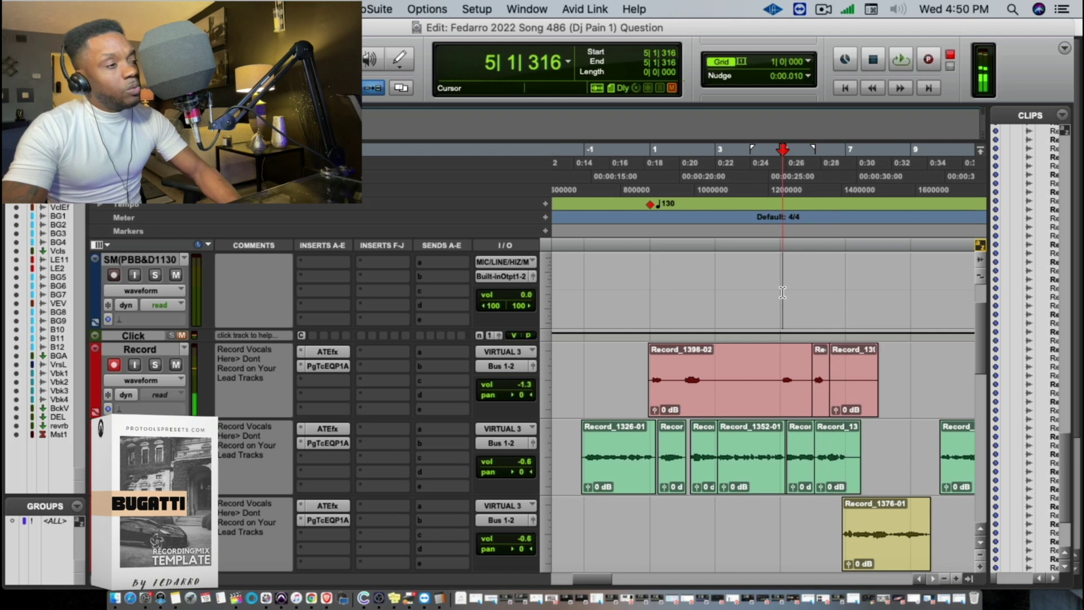
{"action": "key", "text": "space"}
{"action": "key", "text": "super+space"}
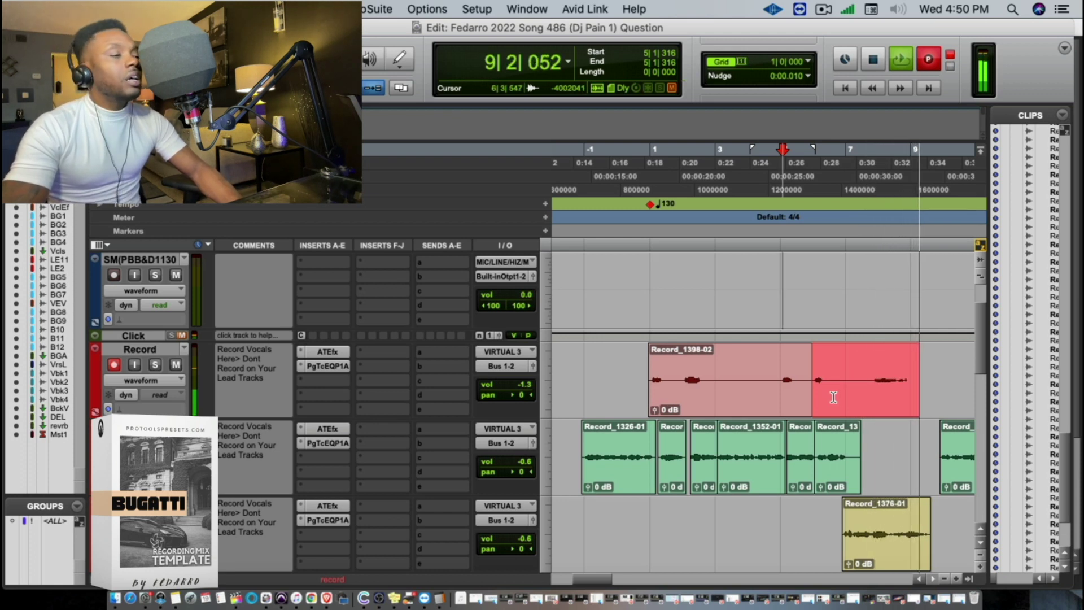
{"action": "key", "text": "space"}
{"action": "key", "text": "space"}
{"action": "left_click_drag", "start_coordinate": [833, 397], "coordinate": [945, 397]}
{"action": "key", "text": "Delete"}
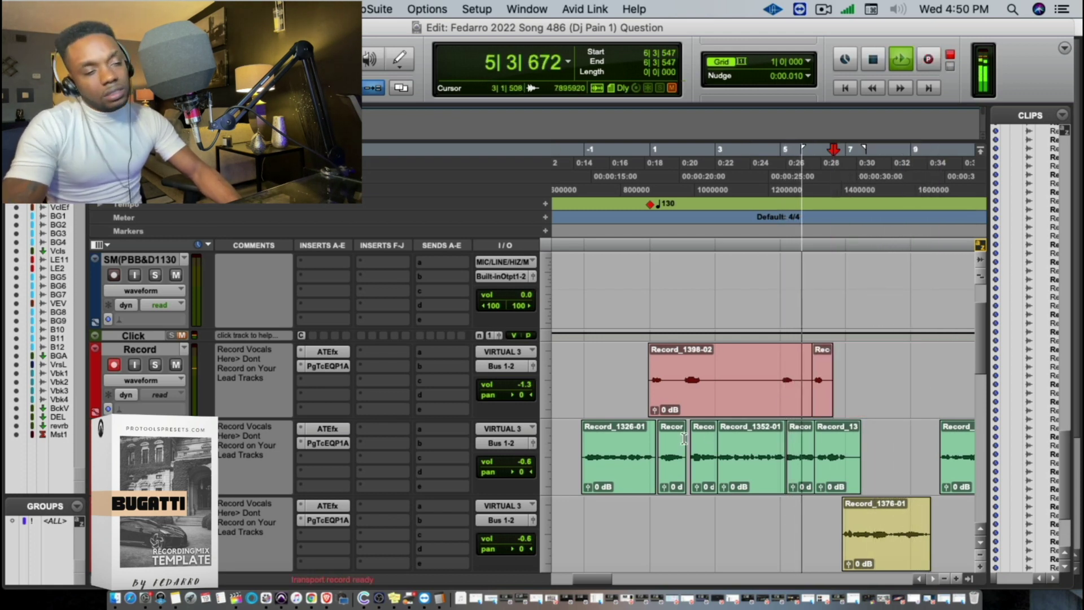
Move the BG VOX1 to BG VOX4 tracks directly below the Record track
{"action": "scroll", "coordinate": [399, 495], "scroll_direction": "down", "scroll_amount": 15}
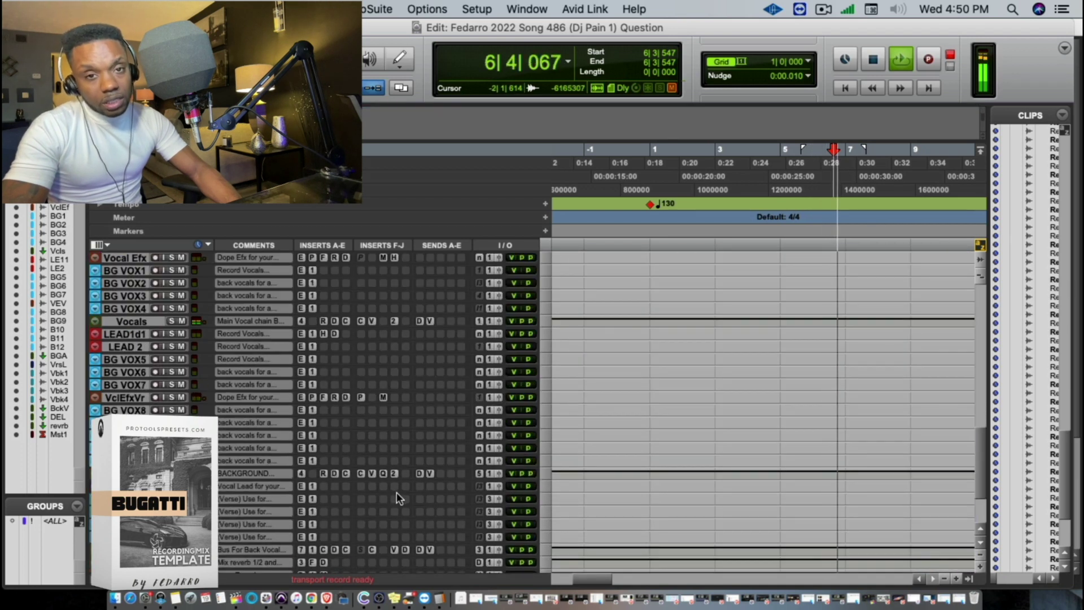
{"action": "scroll", "coordinate": [198, 380], "scroll_direction": "up", "scroll_amount": 5}
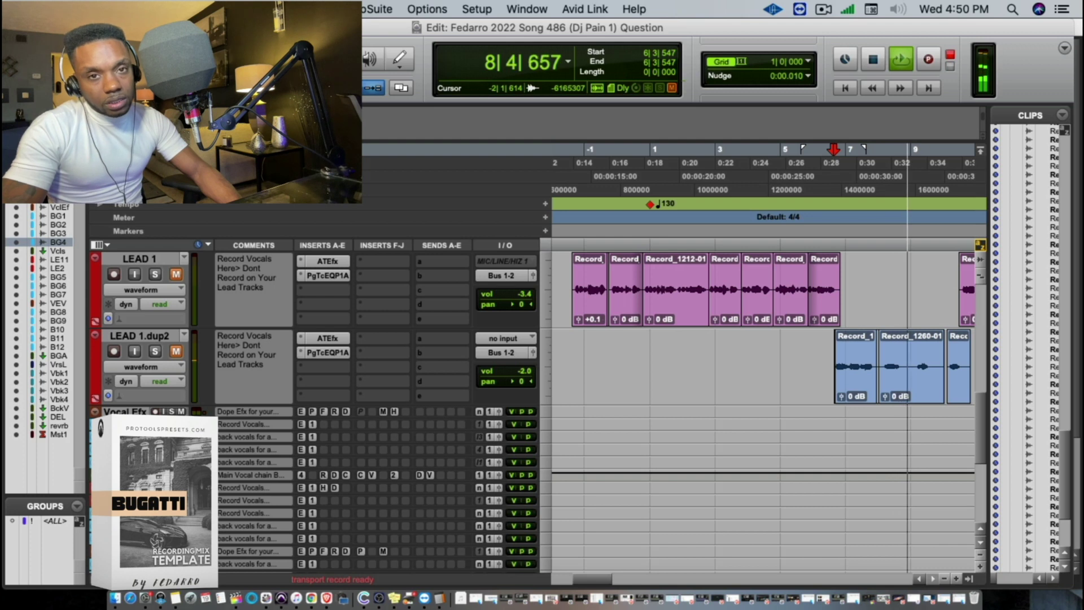
{"action": "left_click_drag", "start_coordinate": [127, 437], "coordinate": [743, 483]}
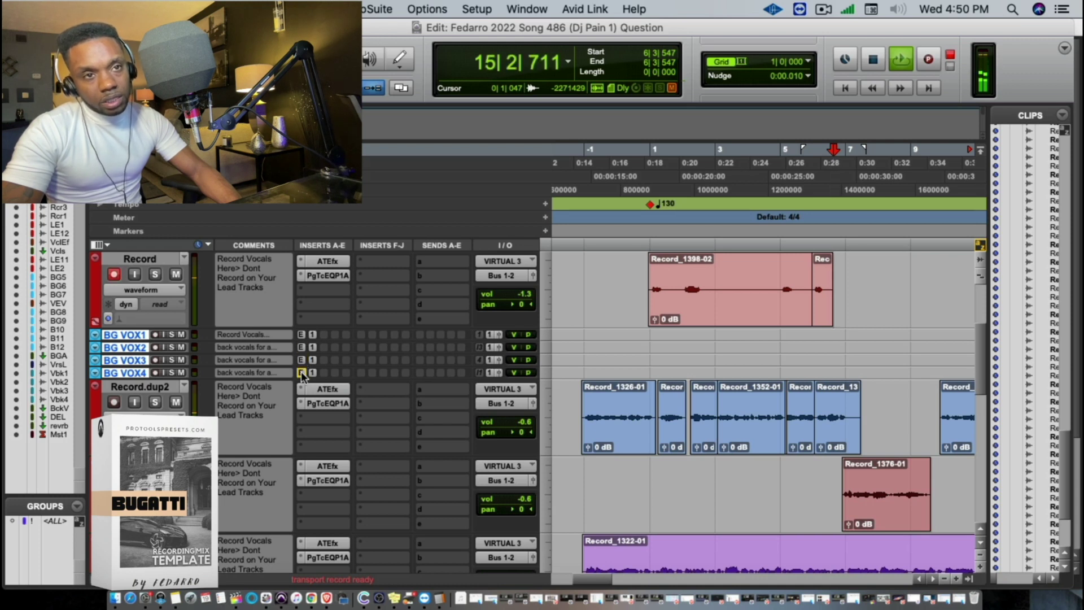
Move both overdub clips from the Record track to BG VOX1, keeping their timing
{"action": "key", "text": "space"}
{"action": "left_click", "coordinate": [779, 311]}
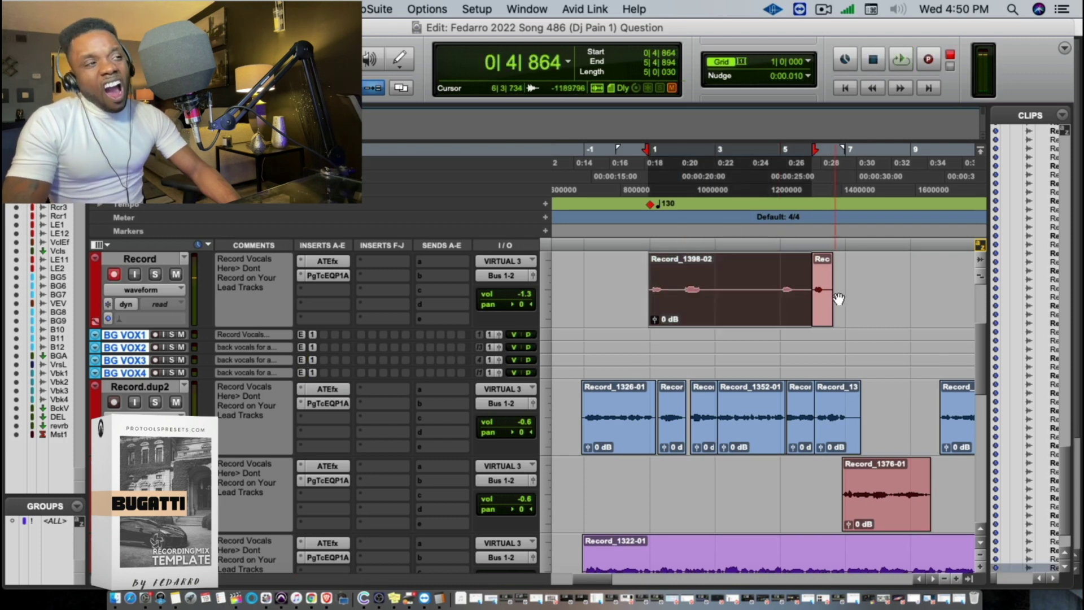
{"action": "left_click_drag", "start_coordinate": [820, 308], "coordinate": [766, 339]}
{"action": "key", "text": "space"}
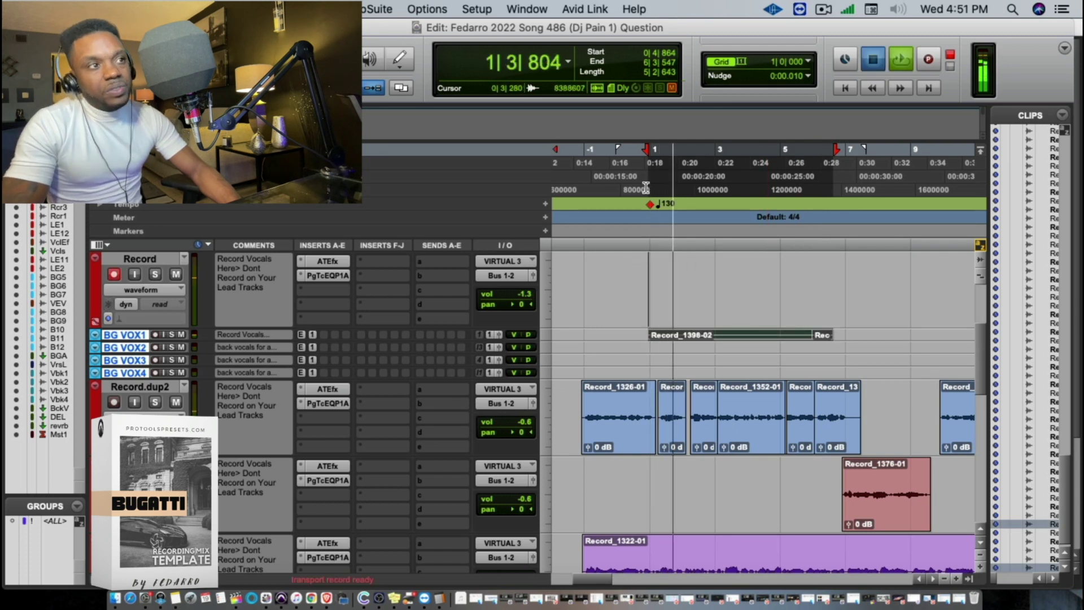
Record a second overdub on the Record track with playback from 0|3|093, and punch in its ending from 5|2|760
{"action": "left_click", "coordinate": [634, 169]}
{"action": "key", "text": "space"}
{"action": "key", "text": "F12"}
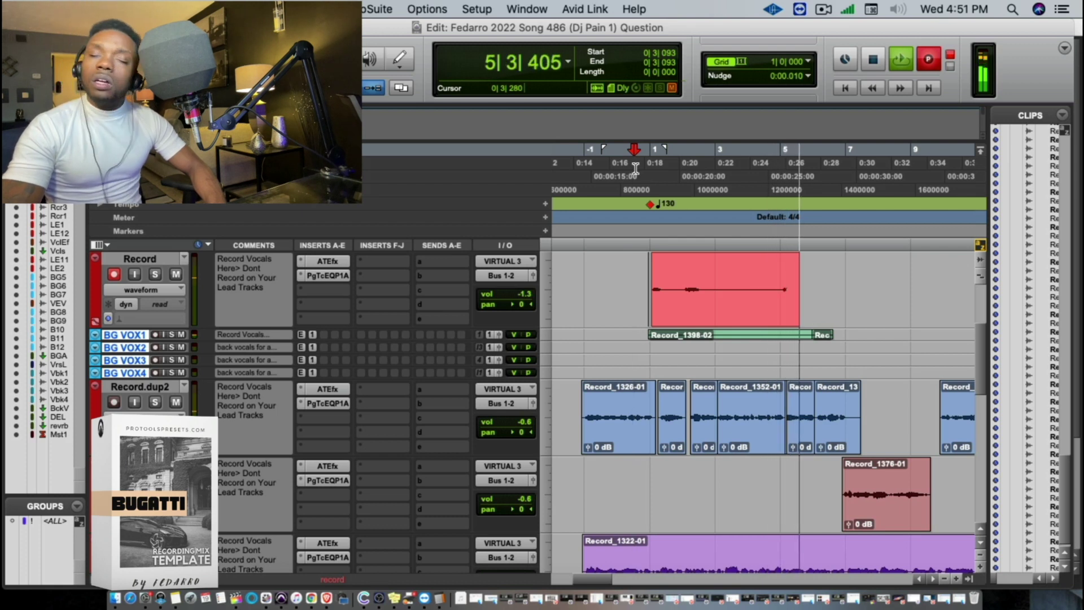
{"action": "key", "text": "space"}
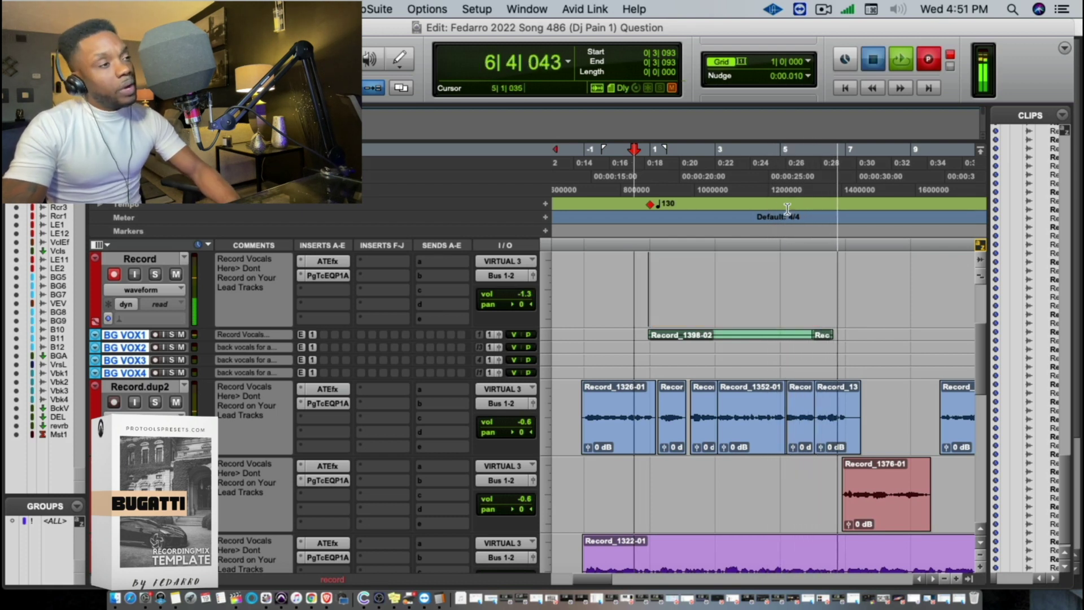
{"action": "left_click", "coordinate": [795, 204]}
{"action": "key", "text": "super+space"}
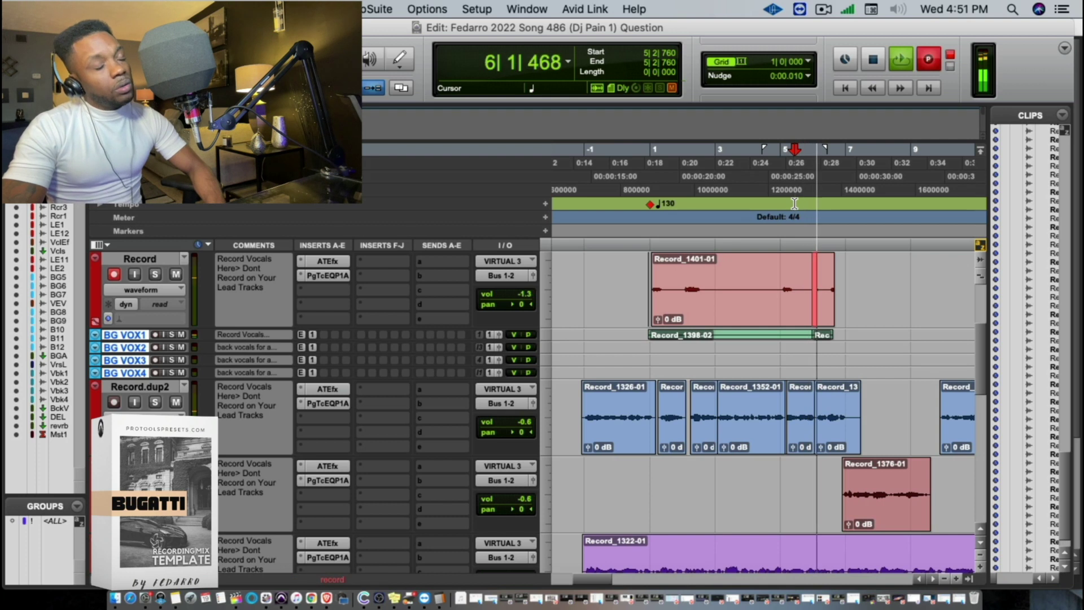
{"action": "key", "text": "space"}
{"action": "key", "text": "space"}
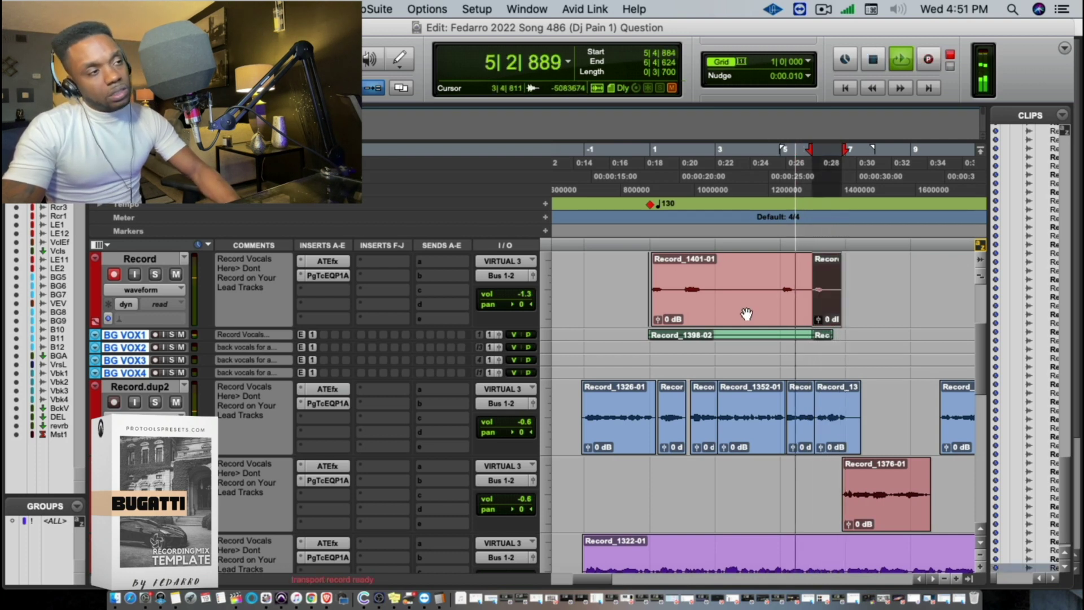
Move both clips of the second overdub from the Record track to BG VOX2
{"action": "left_click", "coordinate": [691, 317]}
{"action": "left_click_drag", "start_coordinate": [691, 318], "coordinate": [688, 353]}
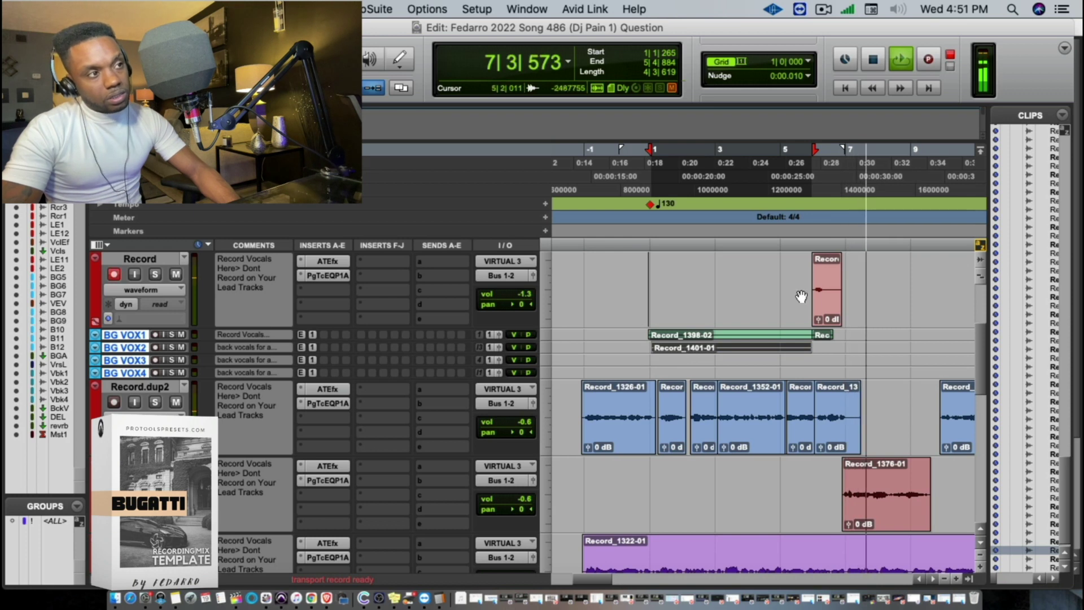
{"action": "left_click_drag", "start_coordinate": [822, 296], "coordinate": [823, 346]}
{"action": "key", "text": "space"}
Record a third overdub on the Record track with playback from 0|3|374, and move it to BG VOX3
{"action": "left_click", "coordinate": [634, 203]}
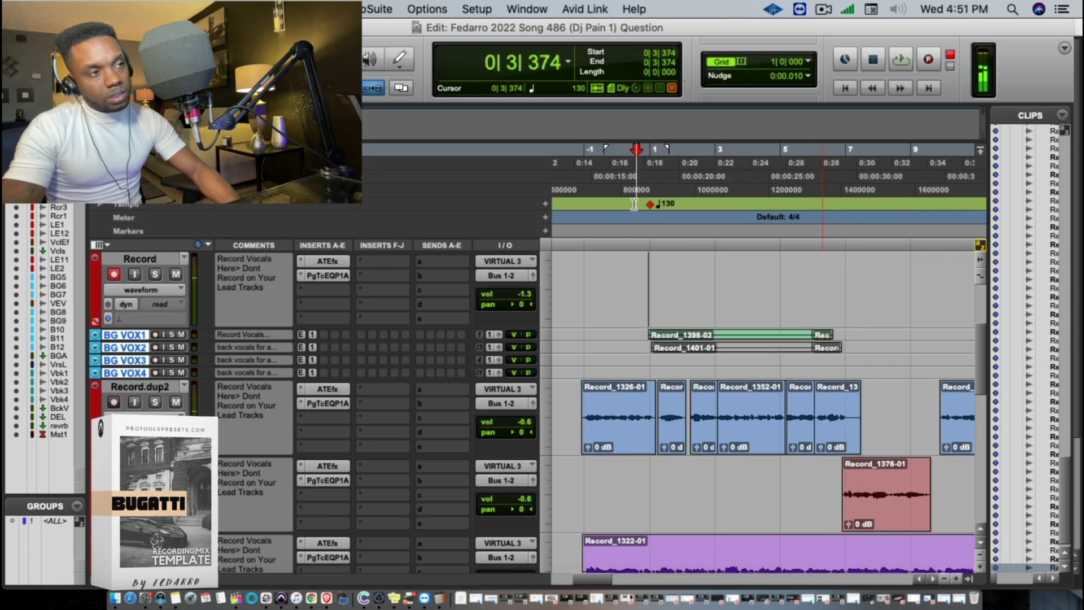
{"action": "key", "text": "super+space"}
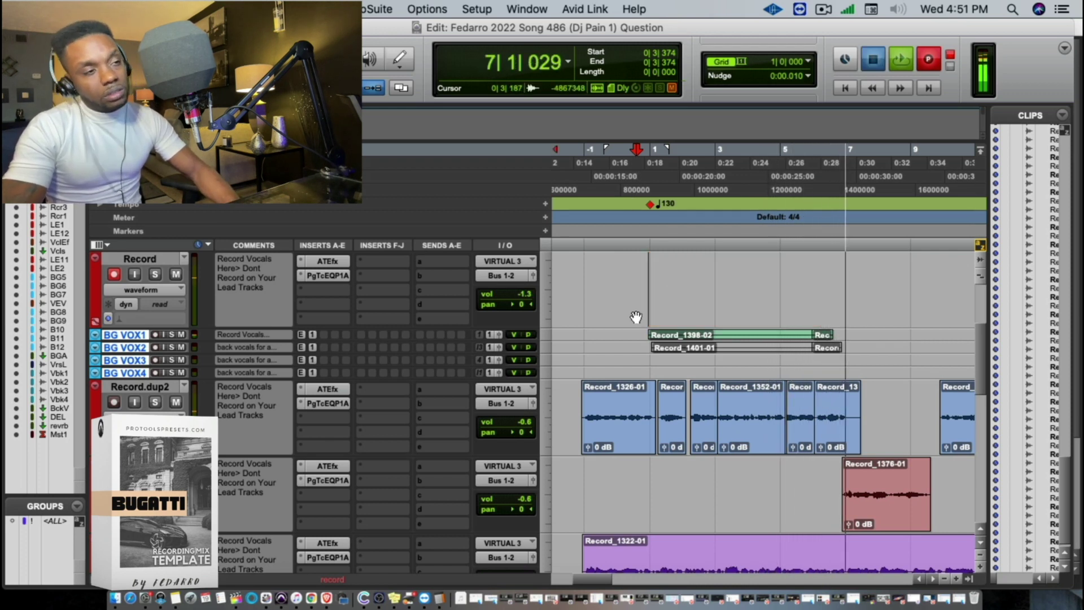
{"action": "key", "text": "space"}
{"action": "left_click_drag", "start_coordinate": [696, 360], "coordinate": [694, 360]}
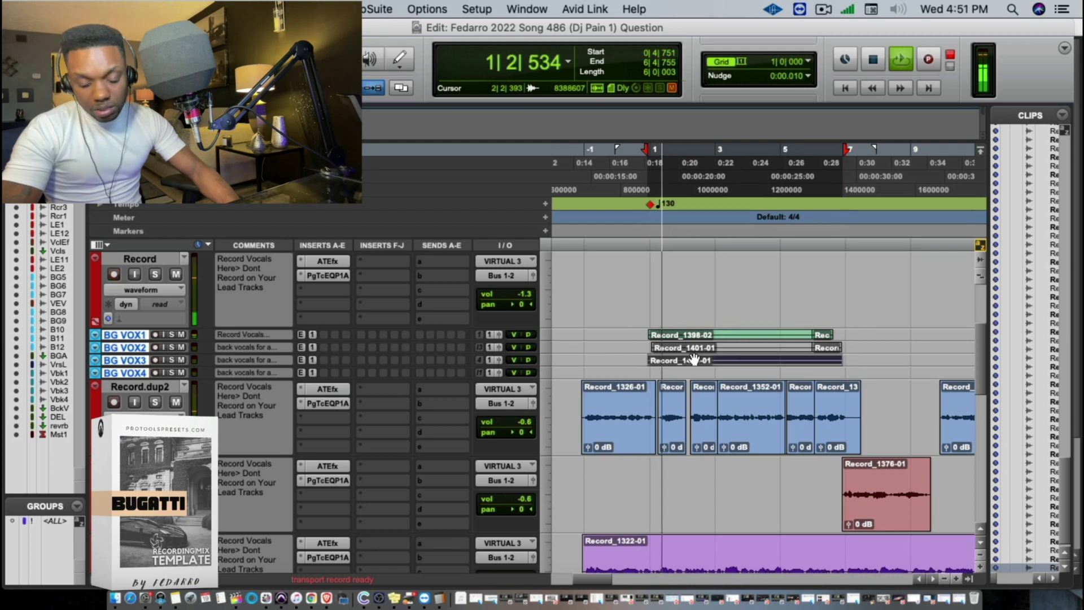
Record a fourth overdub on the Record track with playback from 0|2|304, and move it to BG VOX4
{"action": "left_click", "coordinate": [627, 178]}
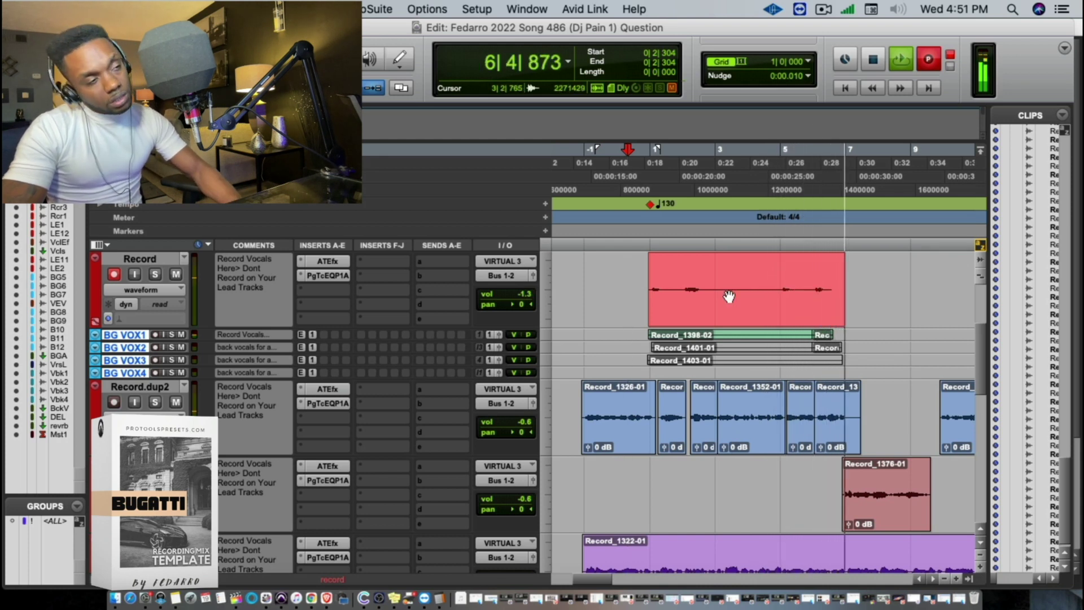
{"action": "key", "text": "space"}
{"action": "key", "text": "space"}
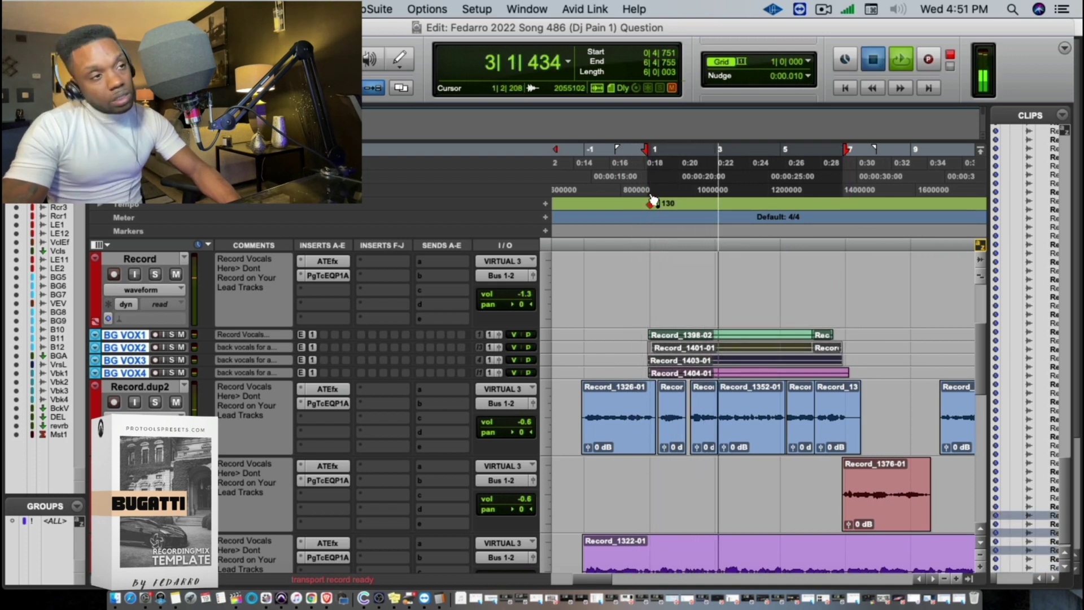
{"action": "key", "text": "space"}
Record another overdub take on the Record track with playback from 0|2|866, restarting after a short first attempt
{"action": "left_click", "coordinate": [632, 203]}
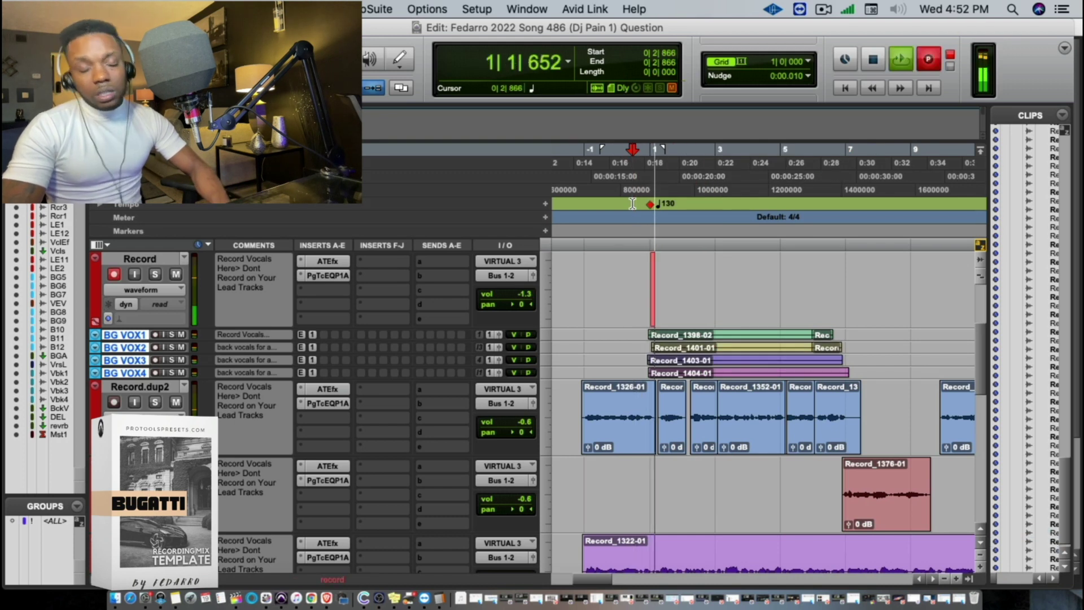
{"action": "key", "text": "space"}
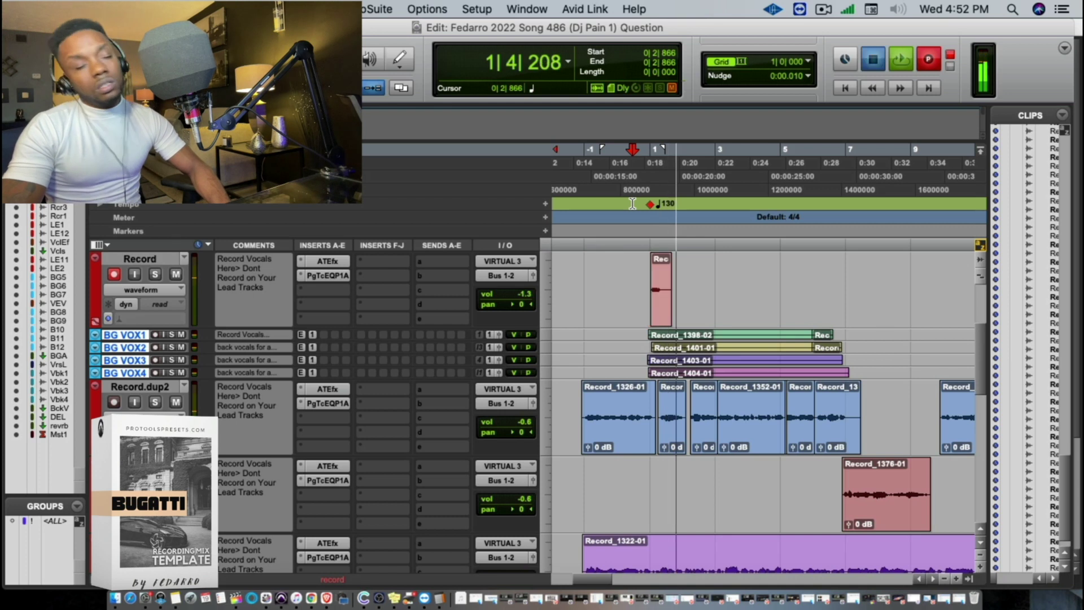
{"action": "key", "text": "space"}
{"action": "key", "text": "super+space"}
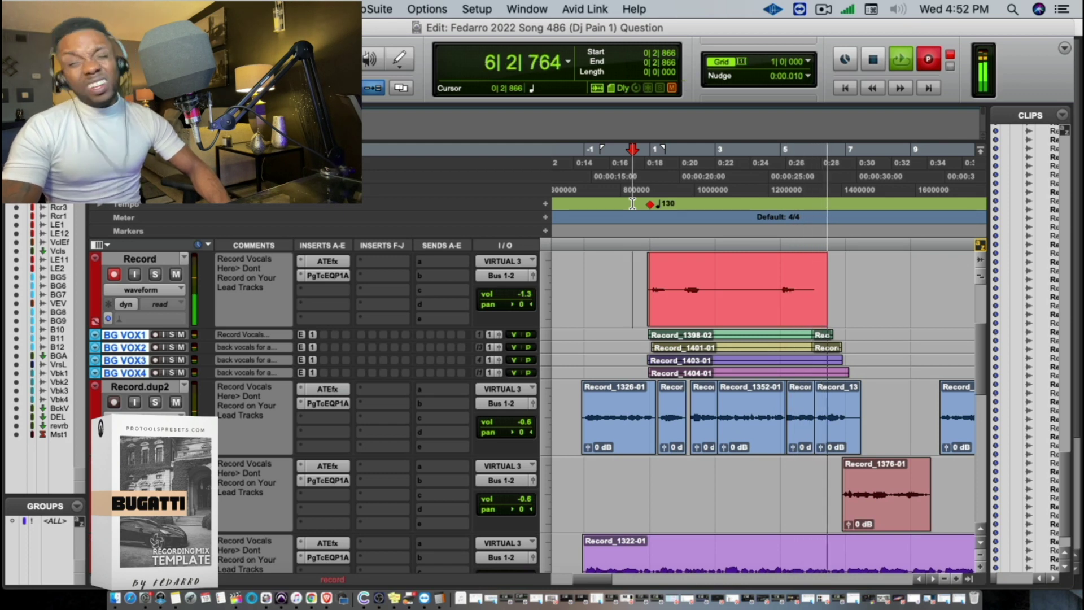
{"action": "key", "text": "space"}
Punch in the ending of the new take with playback from 5|3|081, and play it back from 1|1|187
{"action": "left_click", "coordinate": [797, 189]}
{"action": "key", "text": "space"}
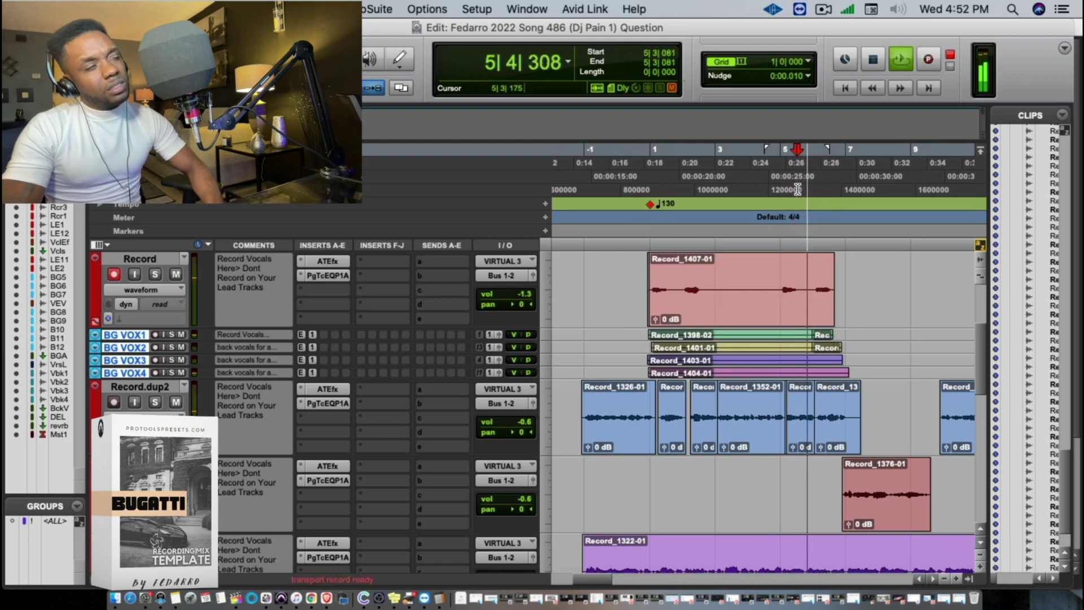
{"action": "key", "text": "super+space"}
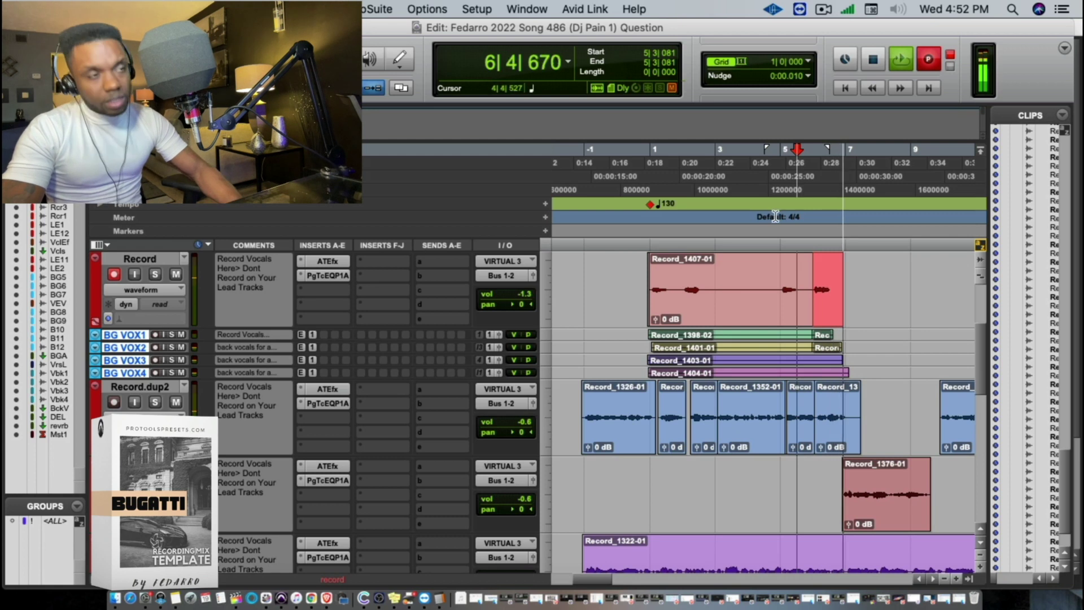
{"action": "key", "text": "space"}
{"action": "left_click", "coordinate": [654, 189]}
{"action": "key", "text": "space"}
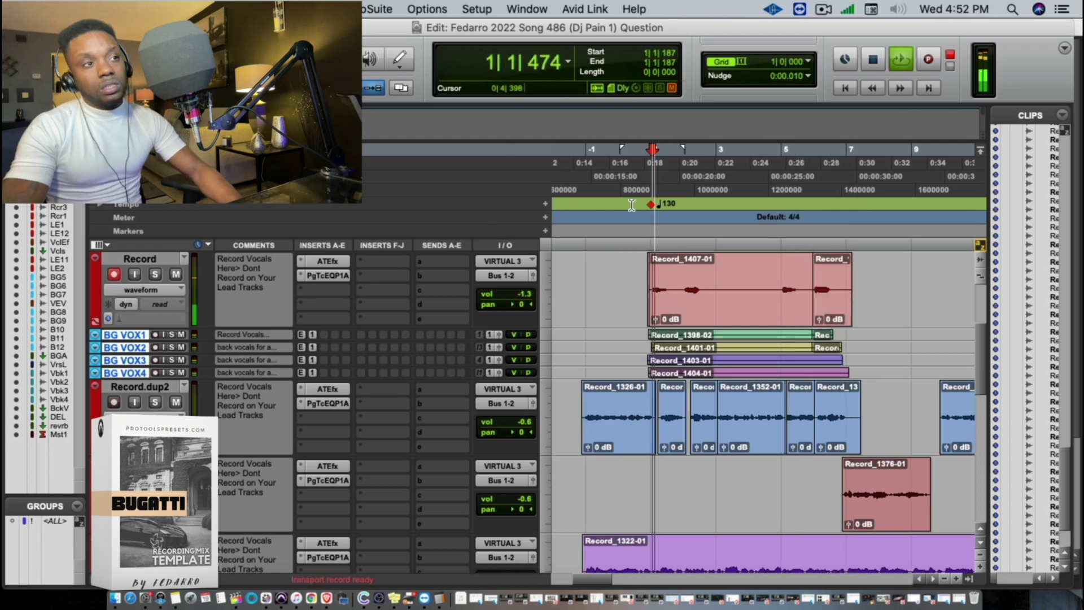
Duplicate the Record track and move both new overdub clips onto the duplicate track
{"action": "right_click", "coordinate": [161, 259]}
{"action": "left_click", "coordinate": [266, 484]}
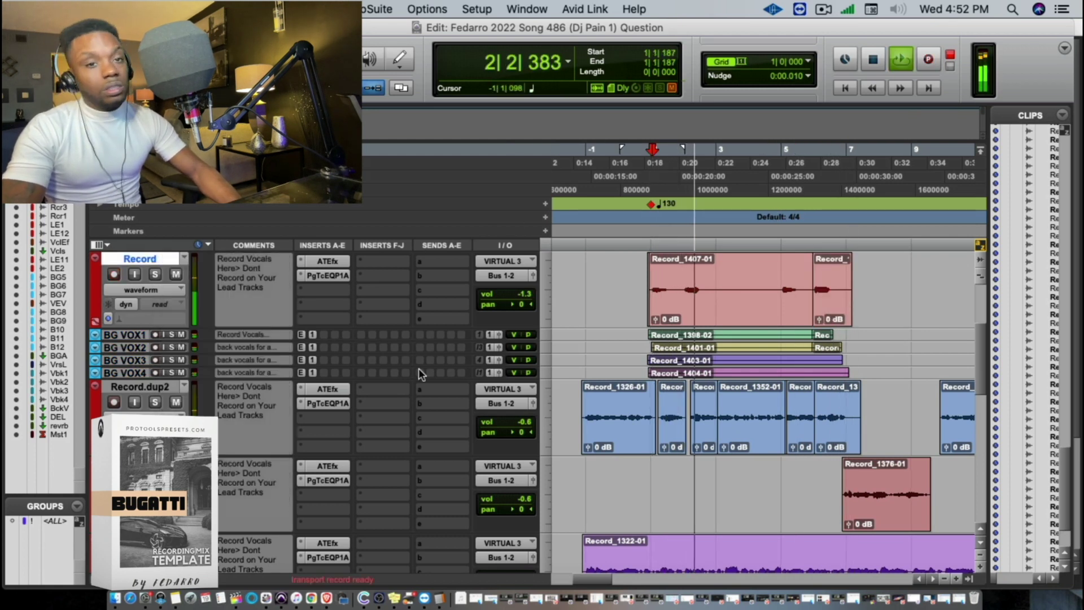
{"action": "left_click", "coordinate": [572, 367]}
{"action": "left_click", "coordinate": [703, 368]}
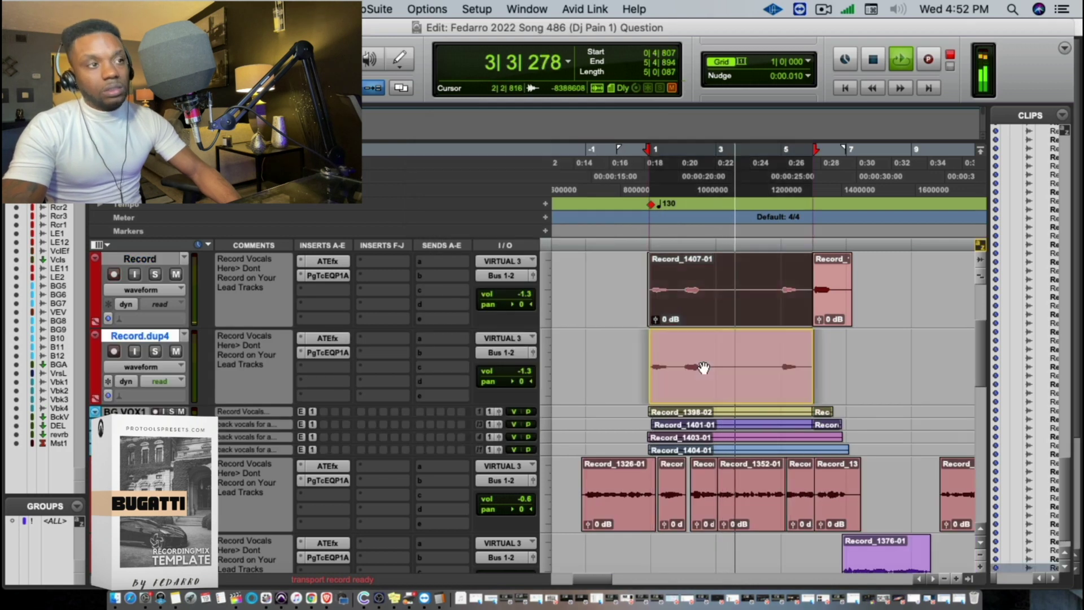
{"action": "left_click_drag", "start_coordinate": [703, 368], "coordinate": [703, 368]}
{"action": "left_click_drag", "start_coordinate": [835, 317], "coordinate": [833, 381]}
{"action": "key", "text": "space"}
{"action": "left_click", "coordinate": [637, 175]}
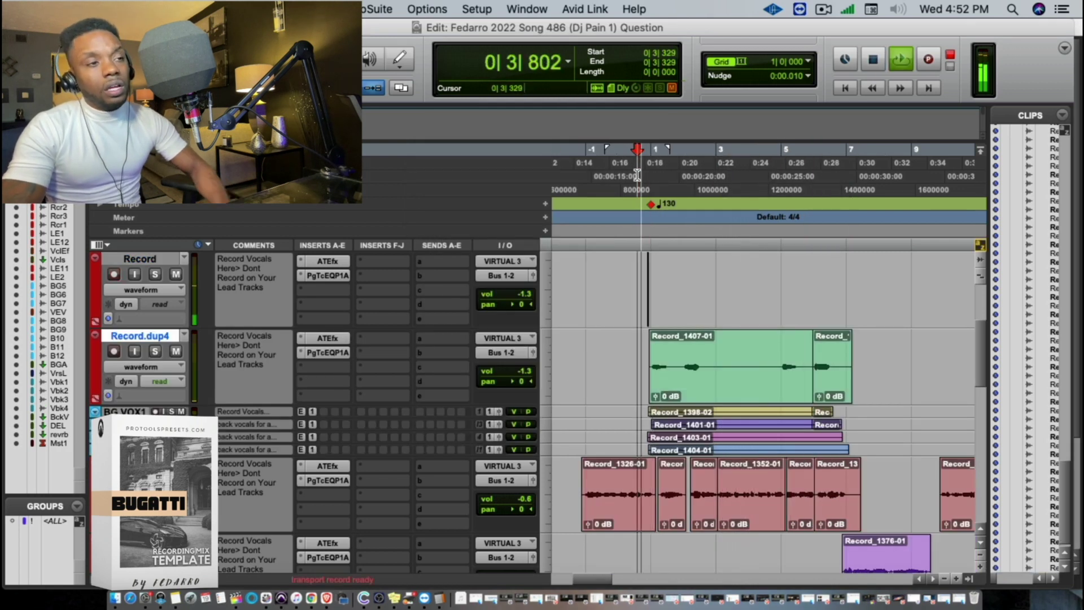
{"action": "key", "text": "super+space"}
{"action": "key", "text": "space"}
Pan Record.dup4 fully left to 100 and set its volume to -8.6 during playback from 0|3|048
{"action": "left_click", "coordinate": [635, 181]}
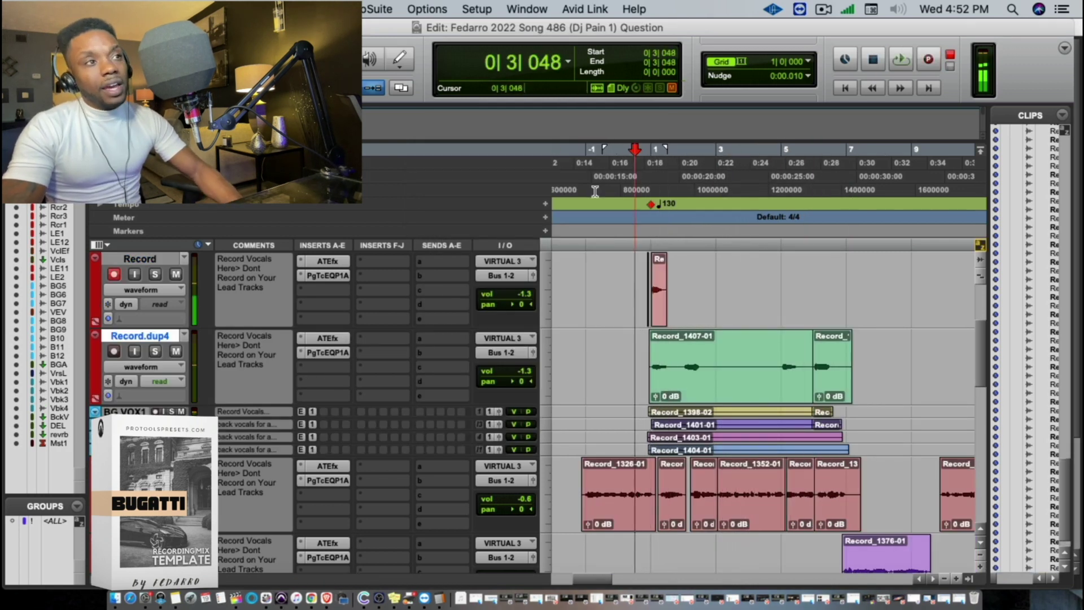
{"action": "key", "text": "space"}
{"action": "mouse_move", "coordinate": [521, 381]}
{"action": "left_mouse_down"}
{"action": "mouse_move", "coordinate": [487, 381]}
{"action": "mouse_move", "coordinate": [509, 381]}
{"action": "left_mouse_up"}
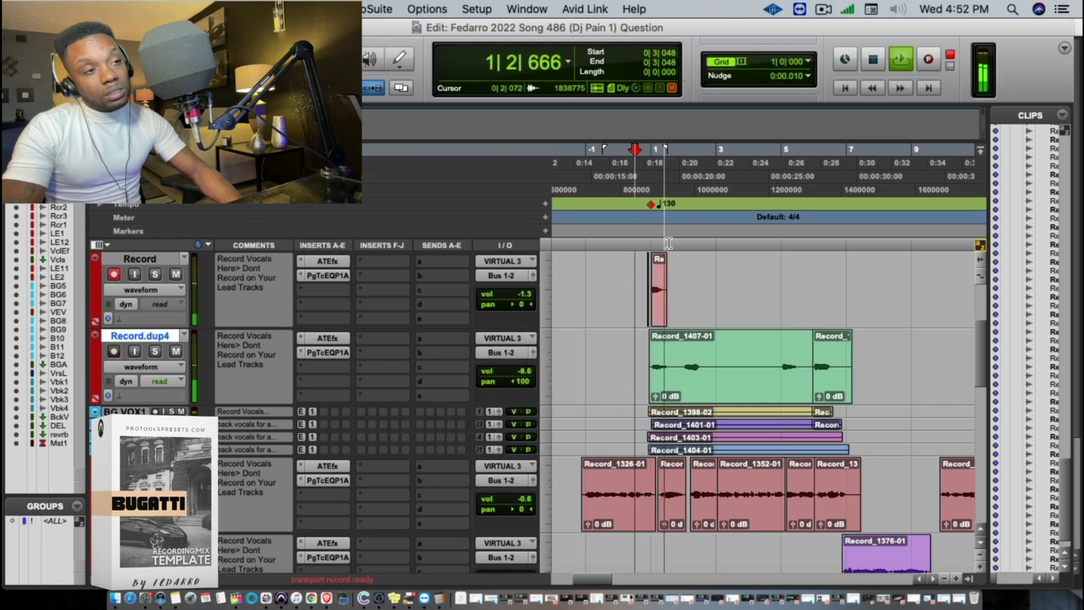
{"action": "key", "text": "space"}
Record a doubling take on the Record track above the Record.dup4 clips, with playback from 0|1|658
{"action": "left_click", "coordinate": [640, 189]}
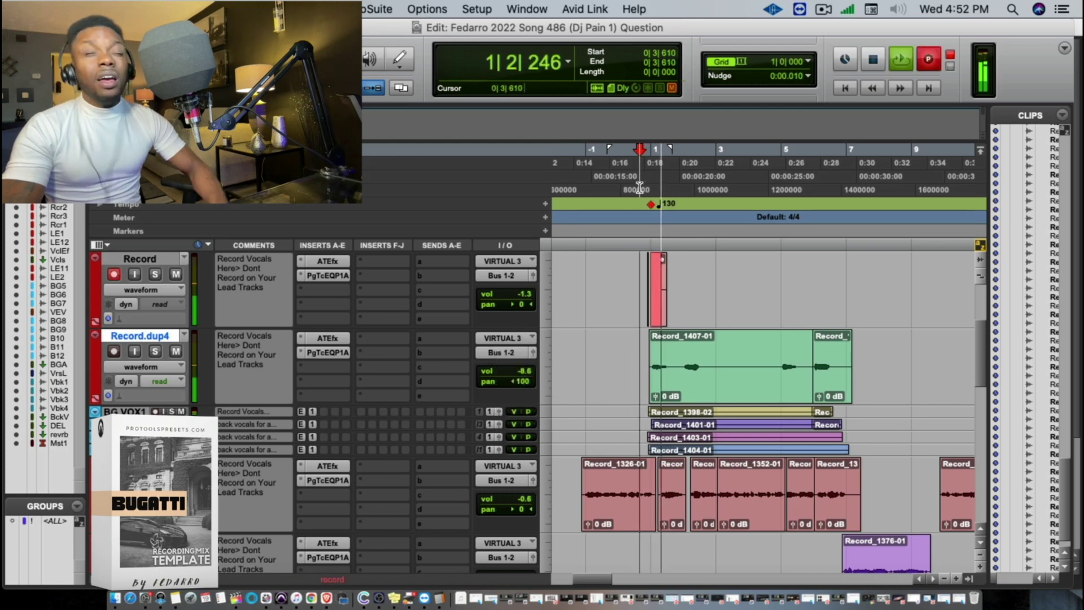
{"action": "key", "text": "space"}
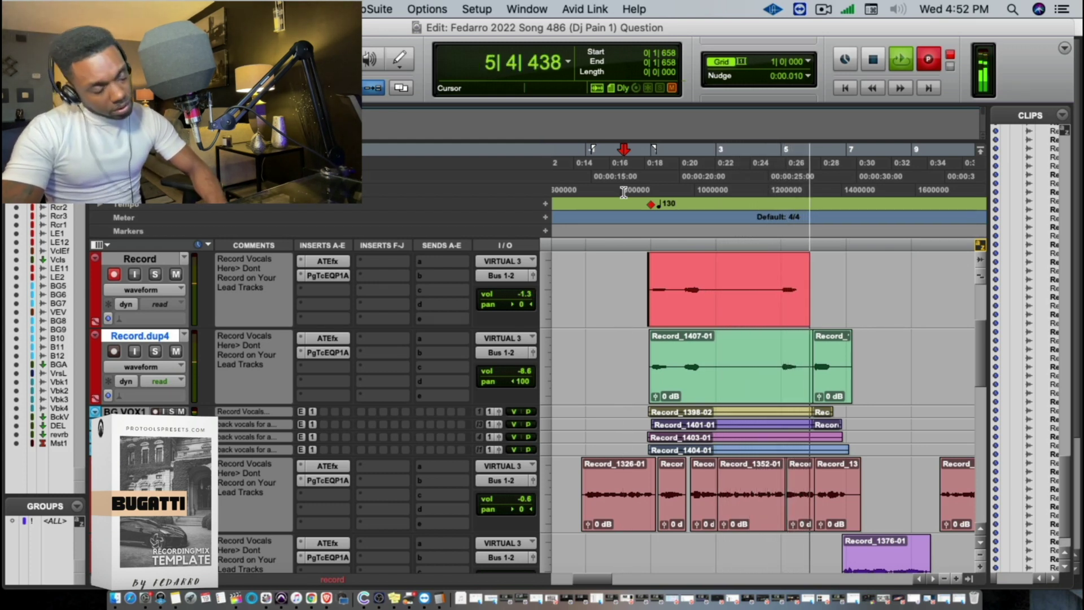
{"action": "key", "text": "space"}
Punch in the ending of the doubling take on the Record track, with the final pass rolling from 5|2|247
{"action": "left_click", "coordinate": [805, 177]}
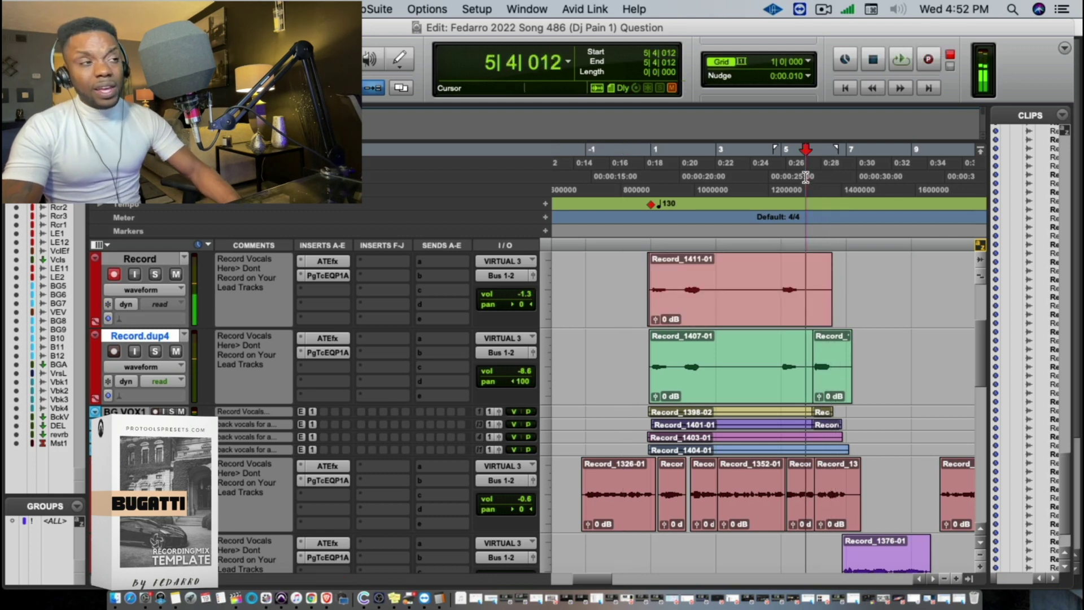
{"action": "key", "text": "super+space"}
{"action": "key", "text": "space"}
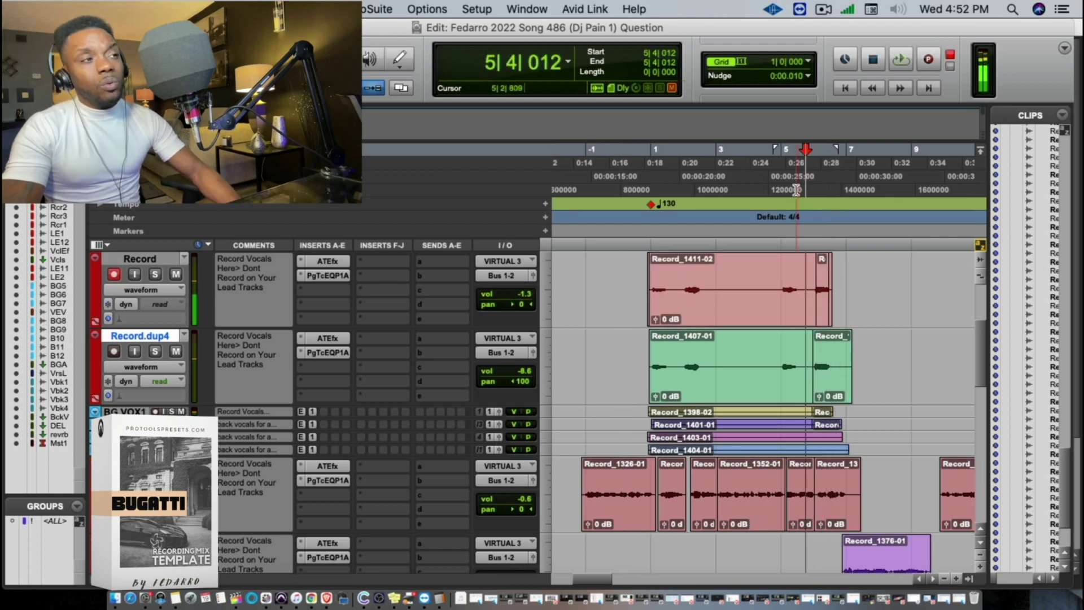
{"action": "left_click", "coordinate": [792, 187]}
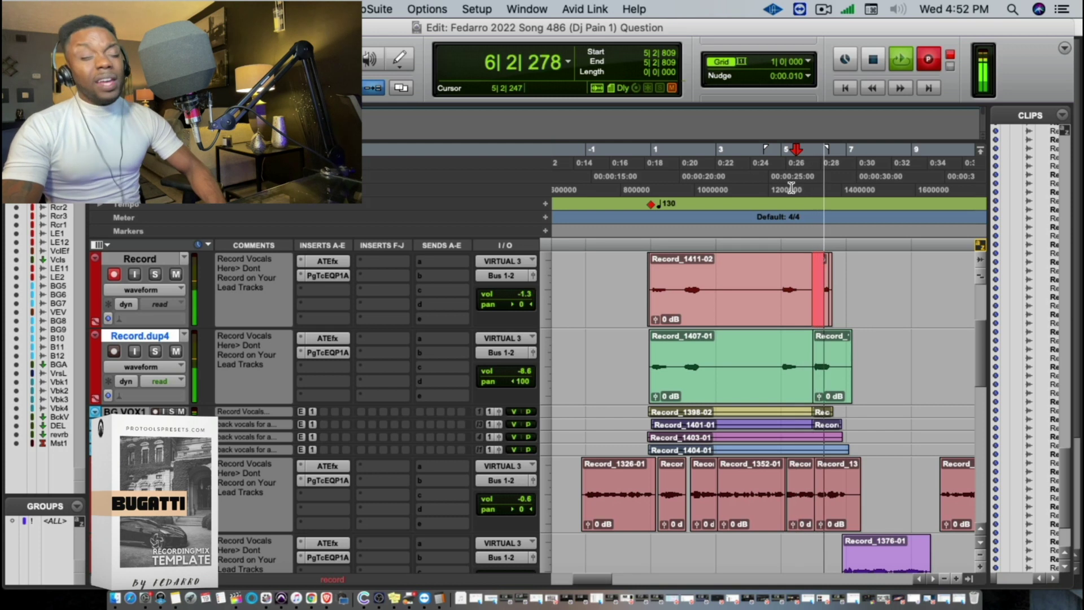
{"action": "key", "text": "space"}
{"action": "key", "text": "F12"}
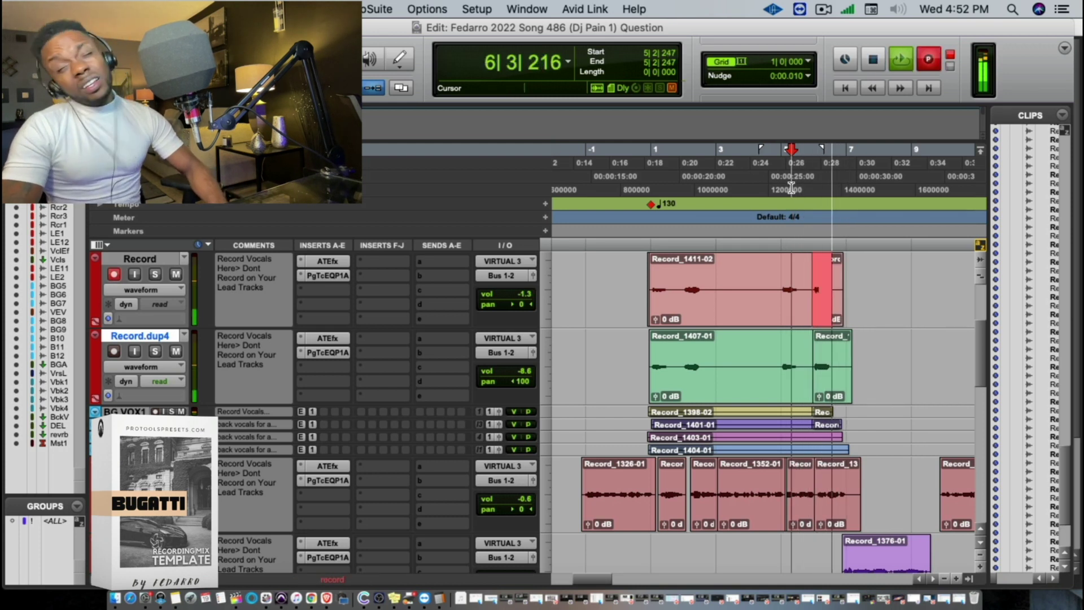
{"action": "key", "text": "space"}
Duplicate the Record track once and move both doubling clips onto the duplicate
{"action": "right_click", "coordinate": [152, 259]}
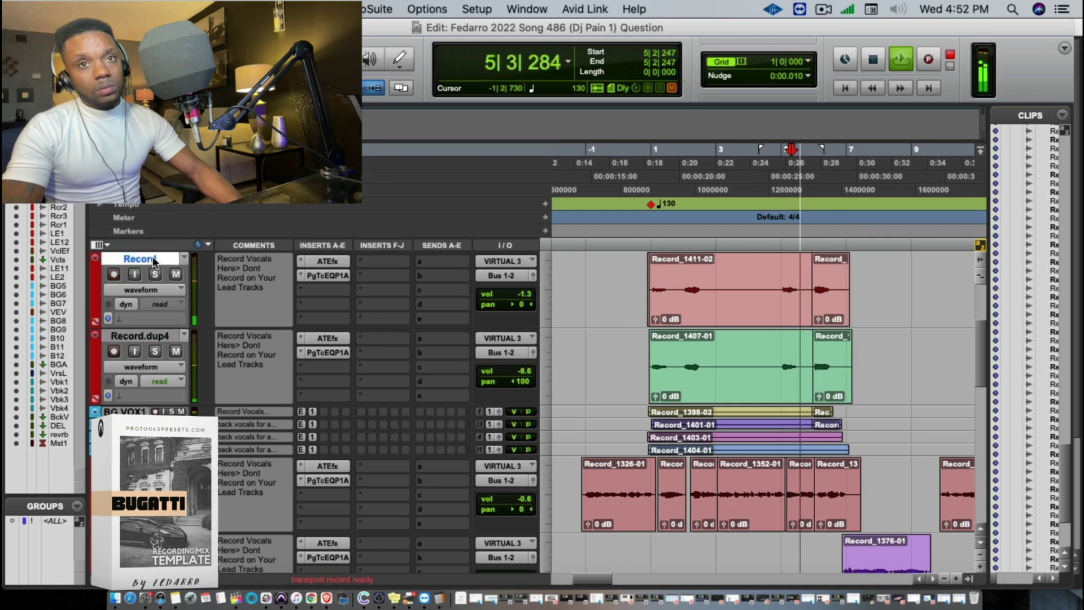
{"action": "left_click", "coordinate": [214, 480]}
{"action": "left_click", "coordinate": [568, 371]}
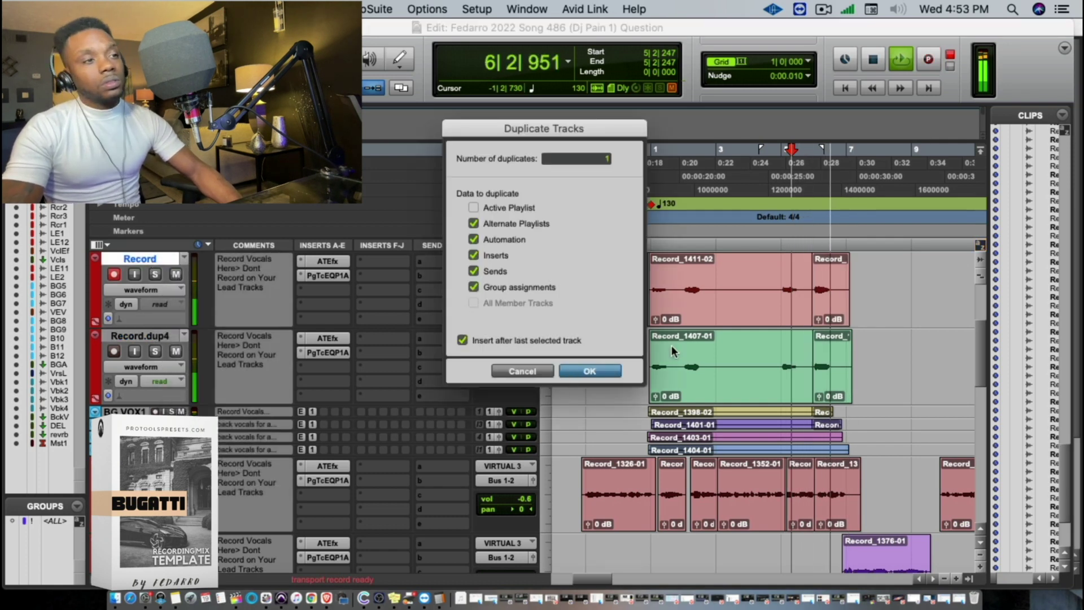
{"action": "left_click", "coordinate": [815, 368]}
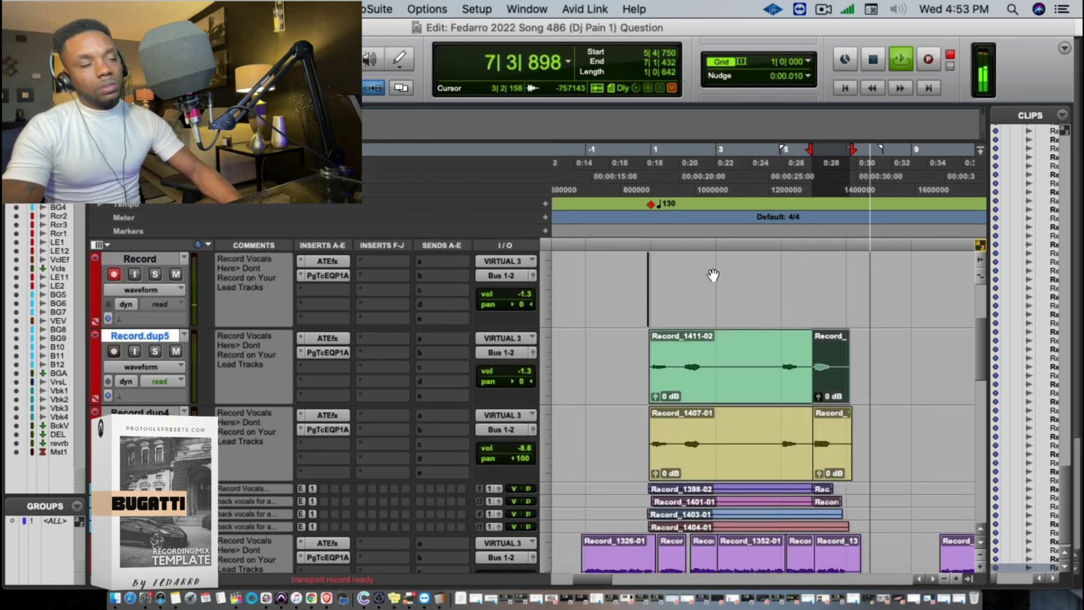
Pan Record.dup5 fully right to 100 and set its volume to -10.5 during playback from 0|3|048
{"action": "left_click", "coordinate": [636, 367]}
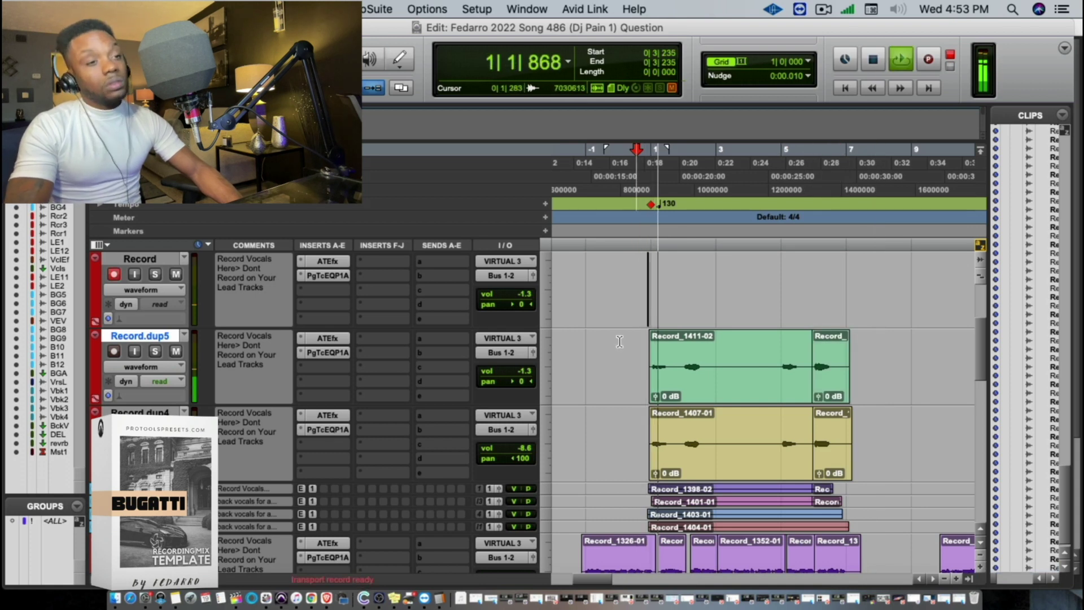
{"action": "left_click", "coordinate": [619, 322]}
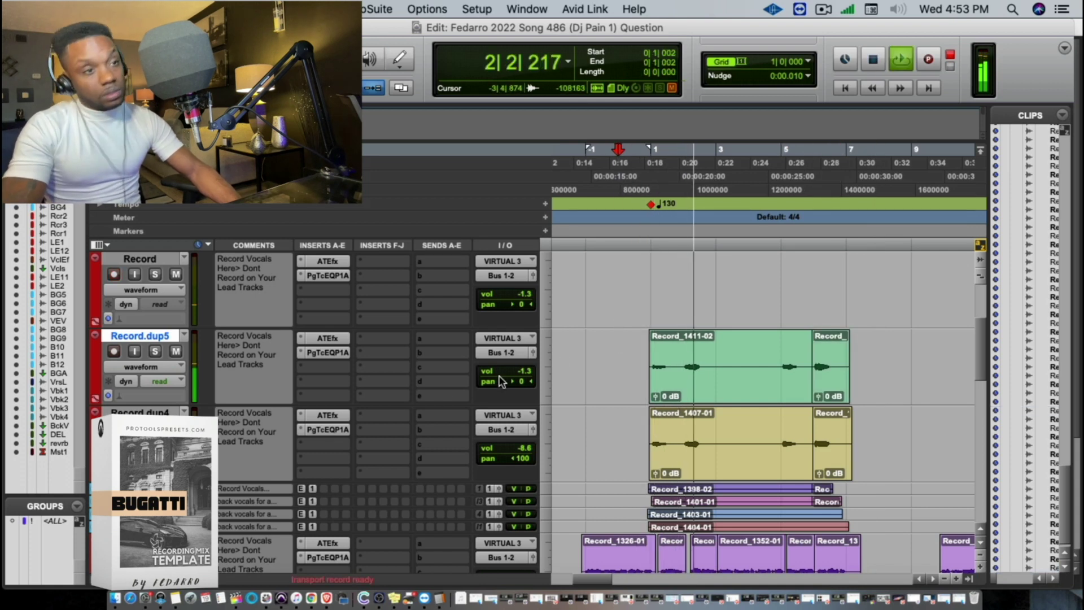
{"action": "left_click_drag", "start_coordinate": [501, 382], "coordinate": [565, 388]}
{"action": "left_click", "coordinate": [636, 190]}
{"action": "left_click_drag", "start_coordinate": [496, 372], "coordinate": [504, 388]}
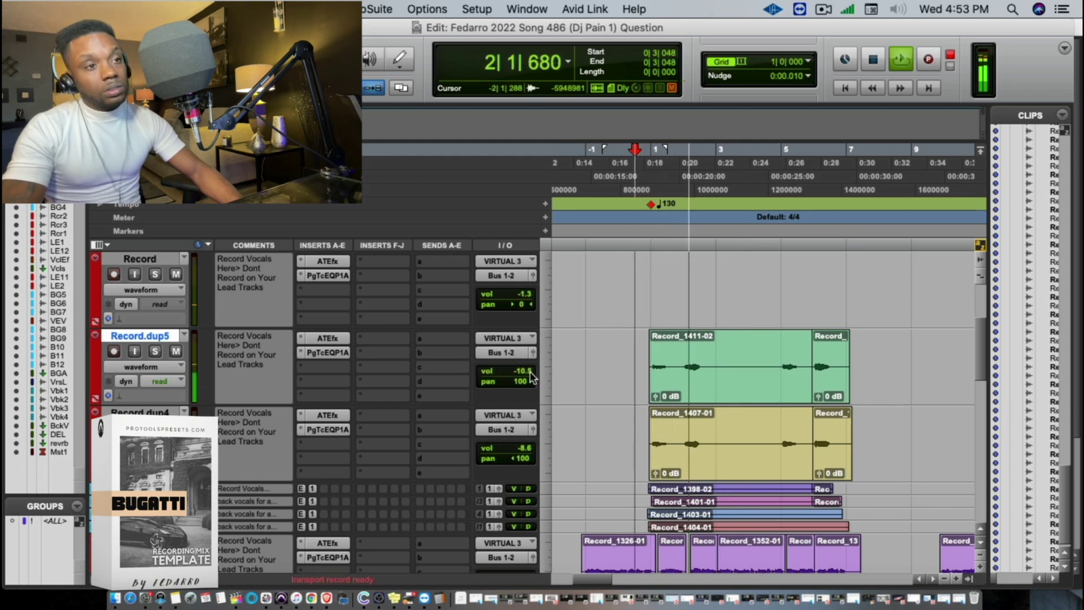
Set Record.dup4's volume to -9.3 and play the blend back from -2|4|497
{"action": "left_click_drag", "start_coordinate": [520, 446], "coordinate": [517, 439]}
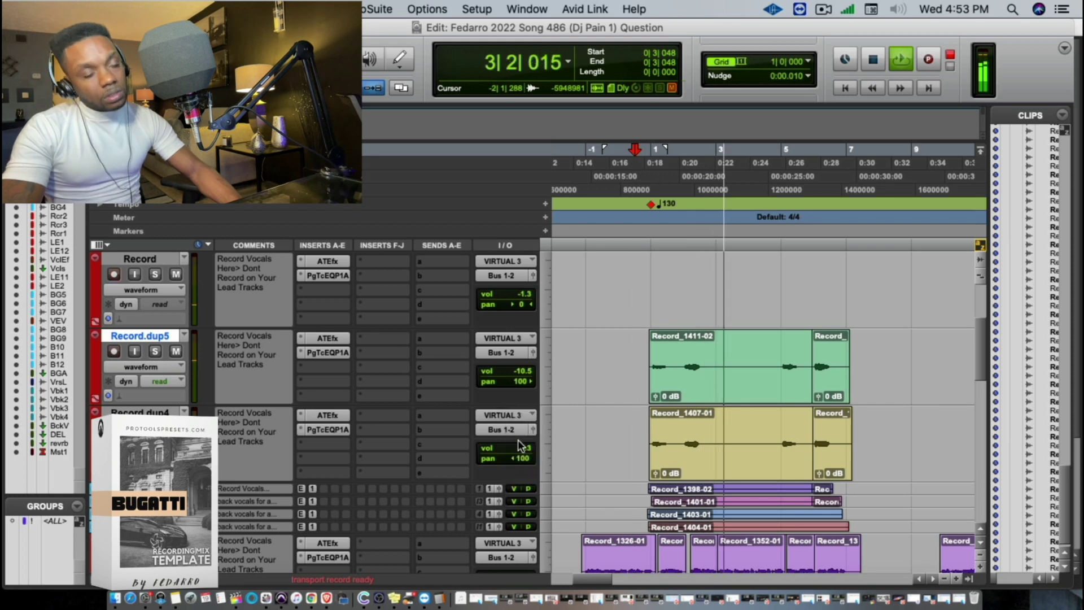
{"action": "scroll", "coordinate": [542, 407], "scroll_direction": "down", "scroll_amount": 3}
{"action": "left_click", "coordinate": [582, 368]}
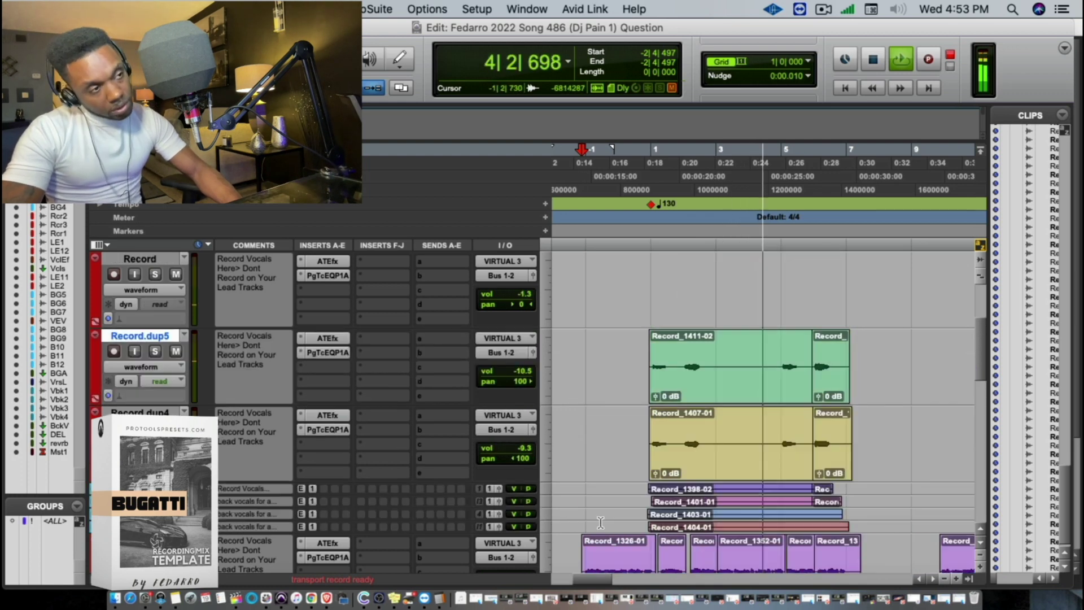
Delete the silent middle section starting at 2|4|862 from the Record.dup5, Record.dup4 and BG VOX1 to BG VOX3 clips
{"action": "scroll", "coordinate": [650, 412], "scroll_direction": "up", "scroll_amount": 3}
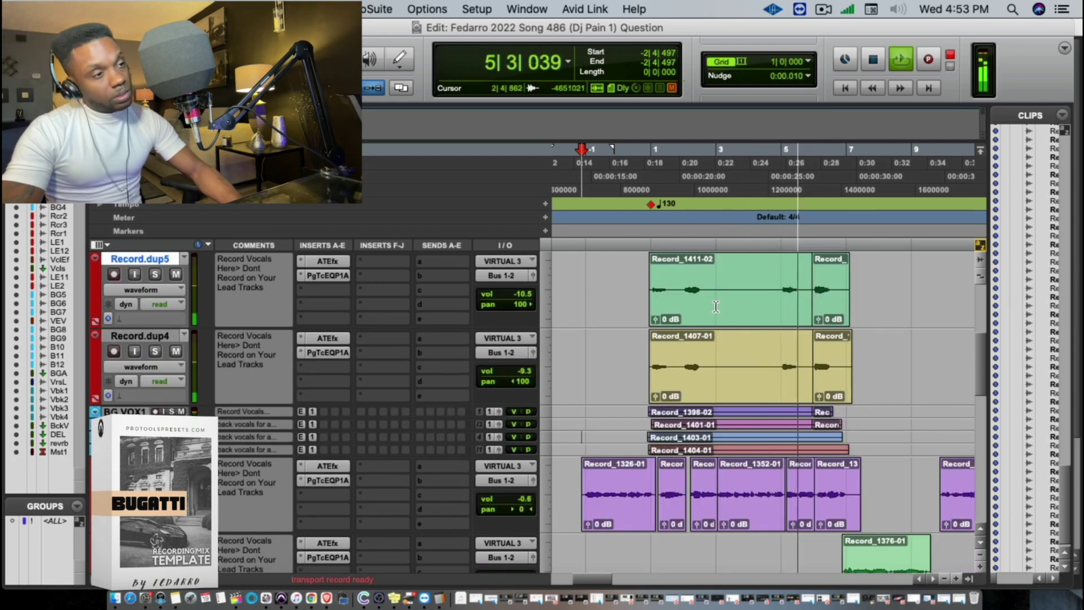
{"action": "left_click_drag", "start_coordinate": [714, 318], "coordinate": [769, 446]}
{"action": "key", "text": "Delete"}
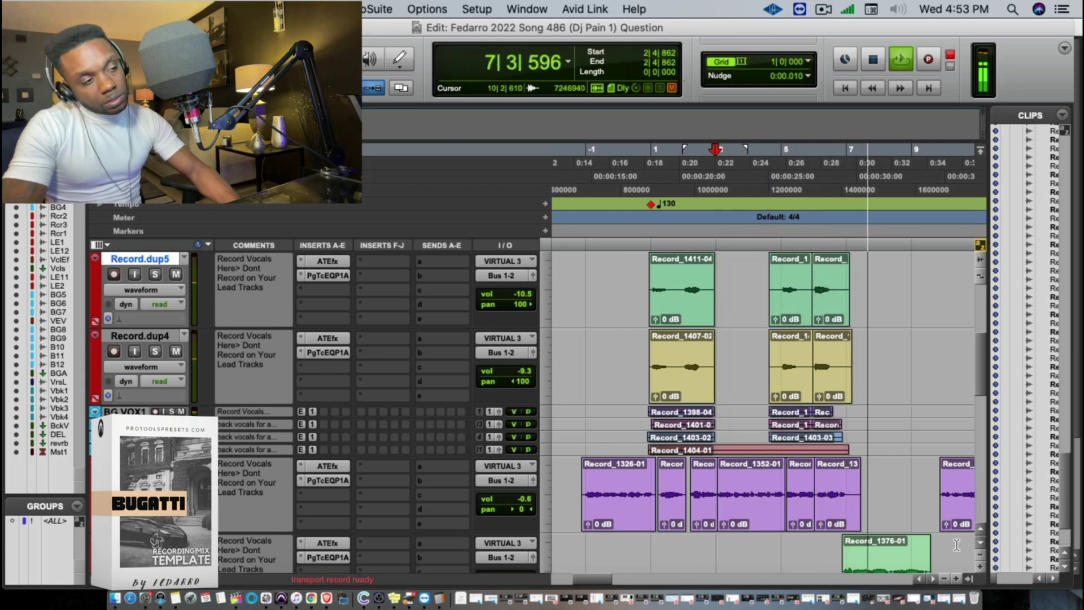
Try a take of the next vocal phrase on the Record track, with playback from 8|2|521
{"action": "scroll", "coordinate": [881, 486], "scroll_direction": "down", "scroll_amount": 3}
{"action": "scroll", "coordinate": [915, 506], "scroll_direction": "up", "scroll_amount": 2}
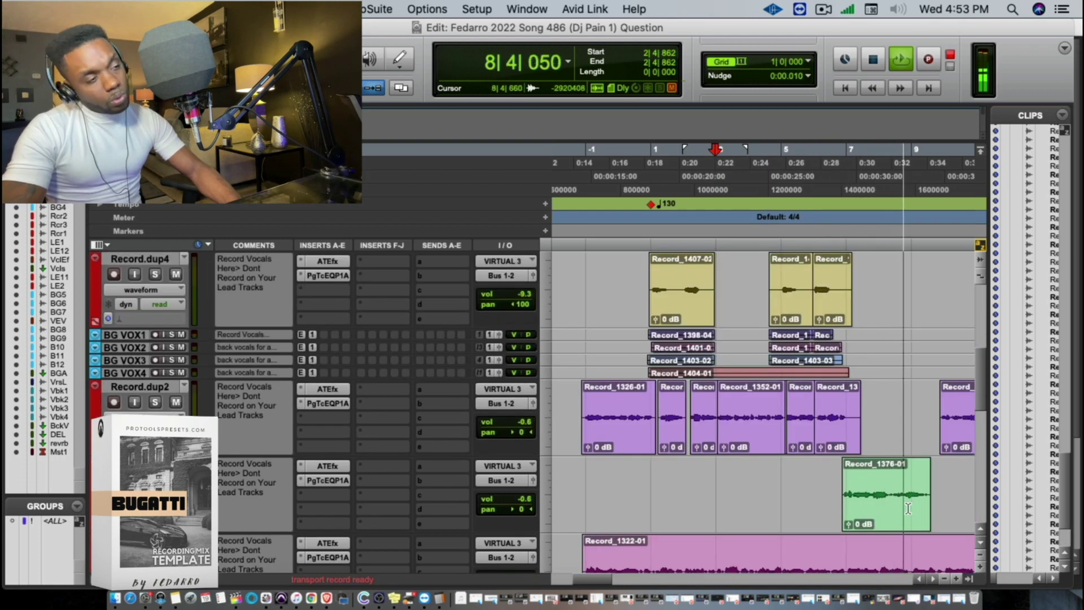
{"action": "scroll", "coordinate": [888, 512], "scroll_direction": "up", "scroll_amount": 3}
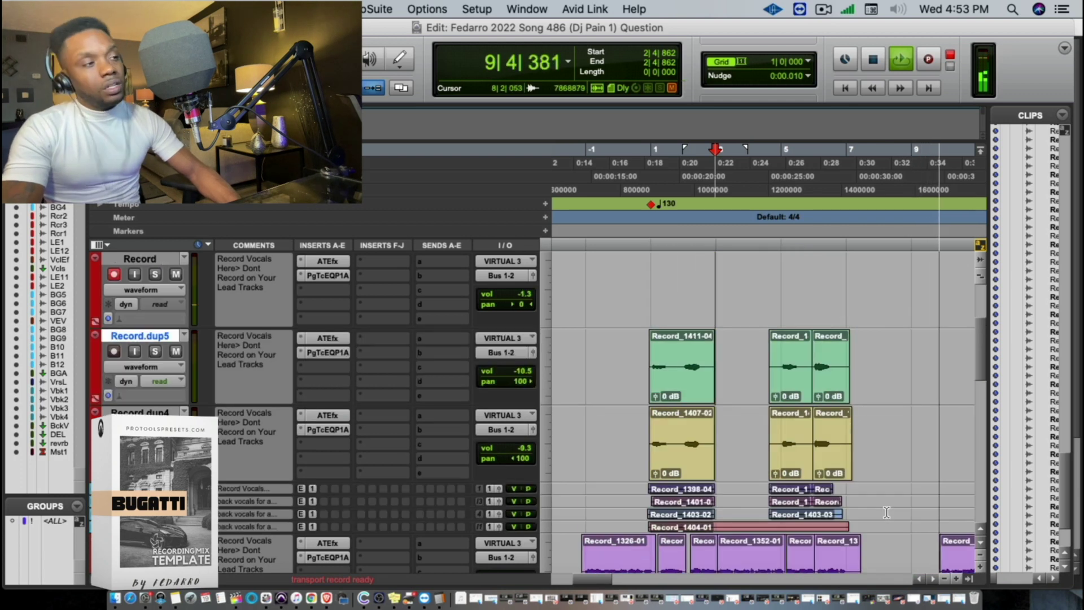
{"action": "left_click", "coordinate": [892, 218]}
{"action": "key", "text": "space"}
{"action": "key", "text": "space"}
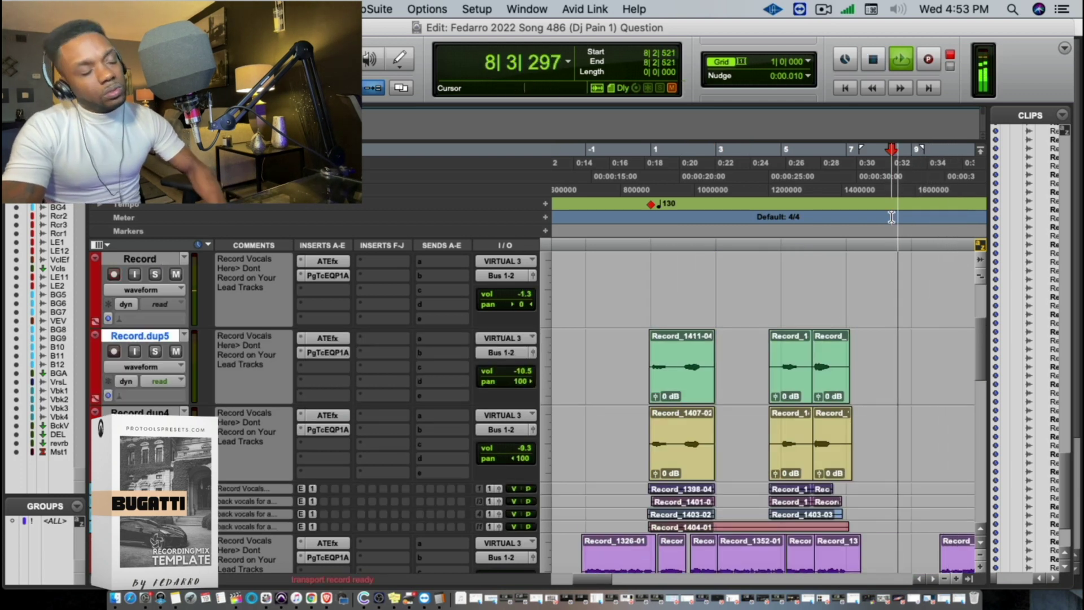
{"action": "key", "text": "super+space"}
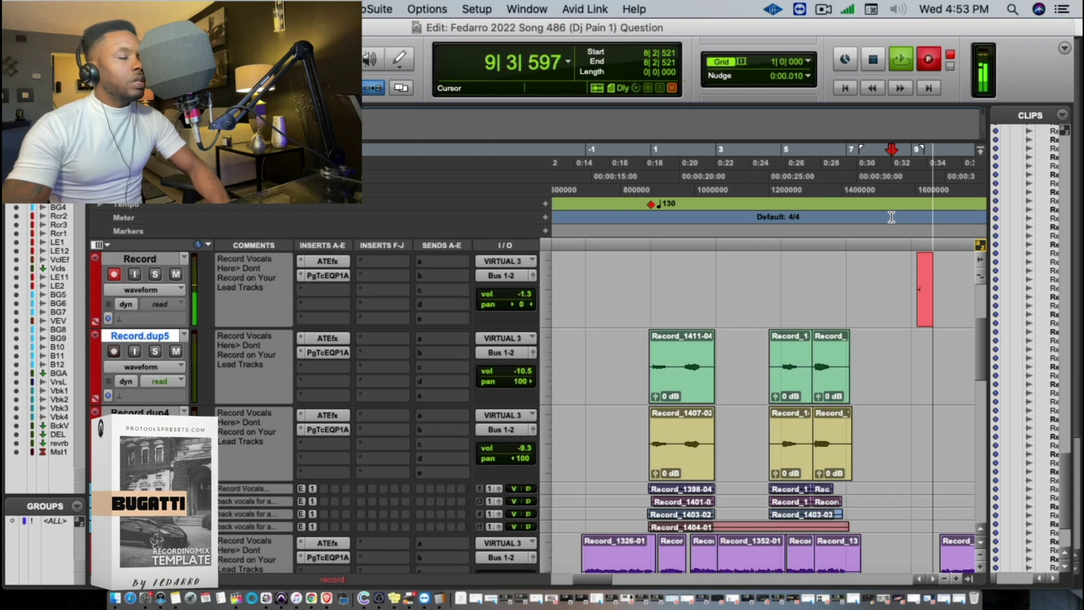
{"action": "key", "text": "space"}
Retry the phrase on the Record track in repeated takes, with playback from 8|2|240
{"action": "left_click", "coordinate": [899, 188]}
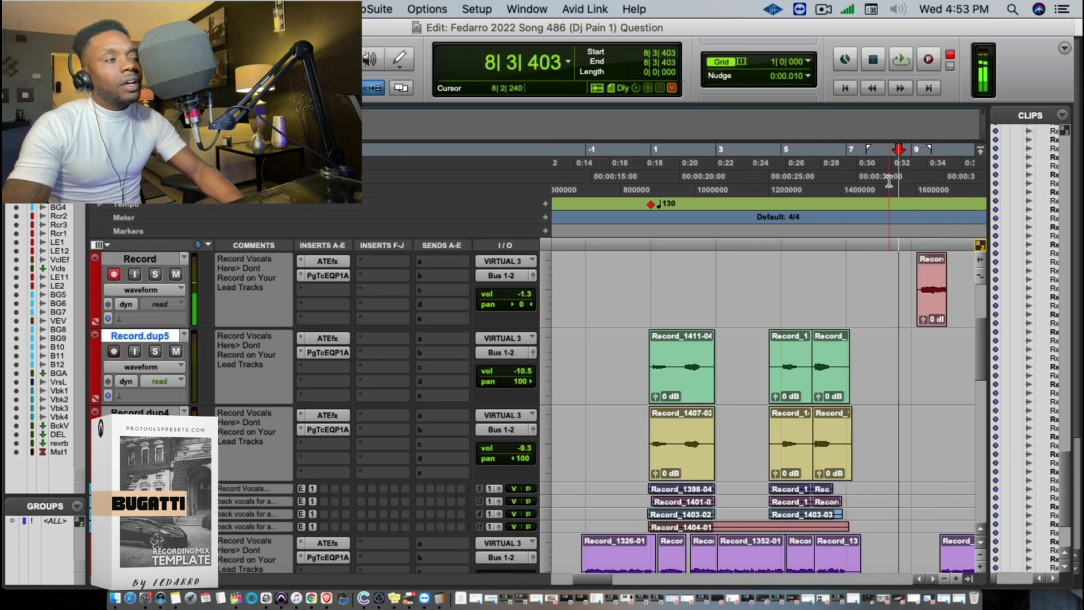
{"action": "left_click", "coordinate": [890, 179]}
{"action": "key", "text": "super+space"}
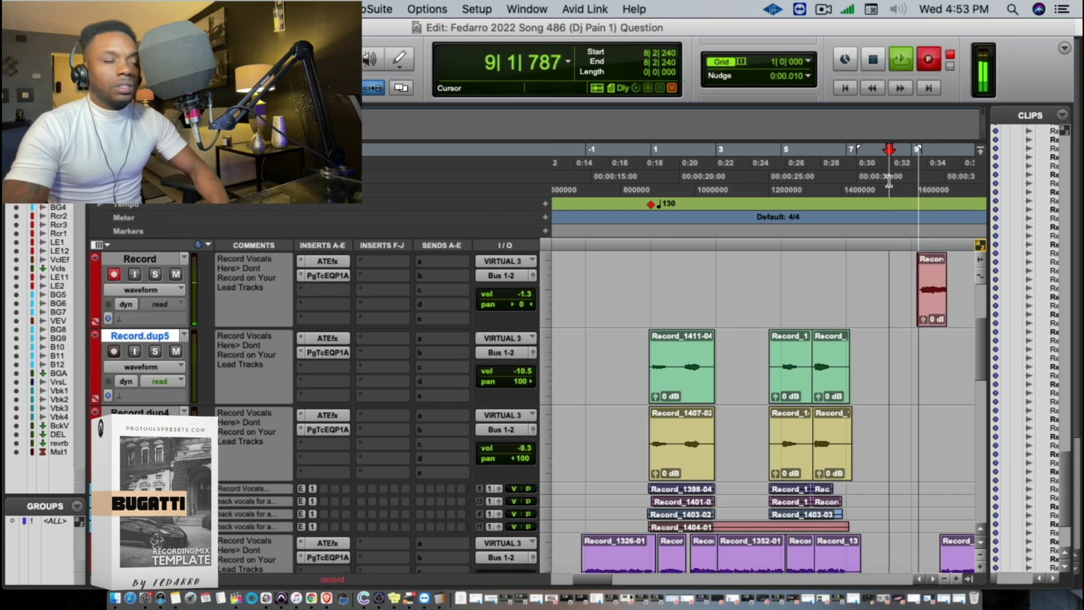
{"action": "key", "text": "space"}
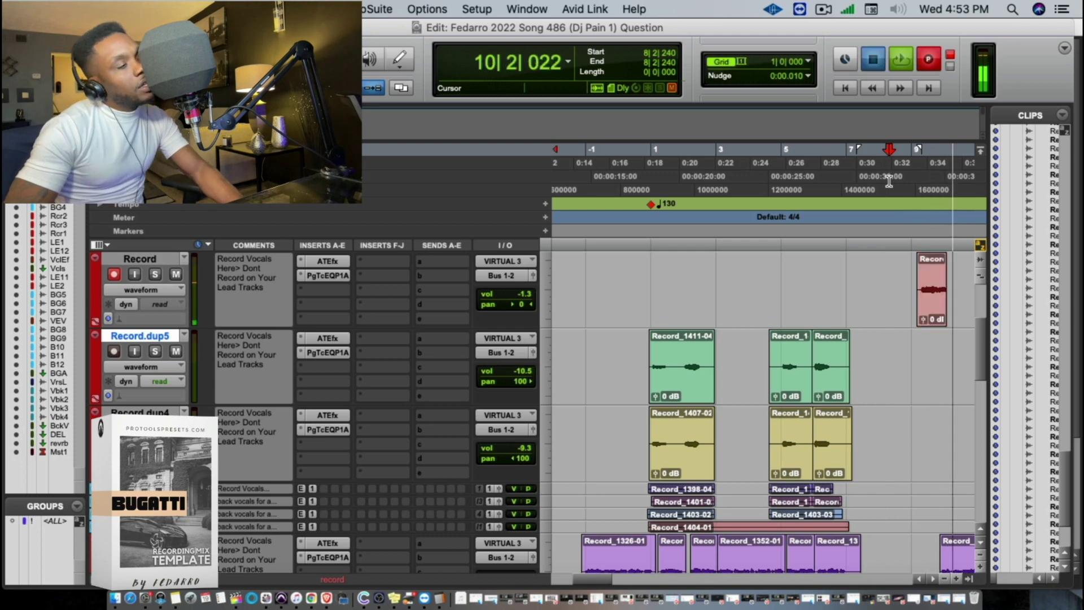
{"action": "key", "text": "super+space"}
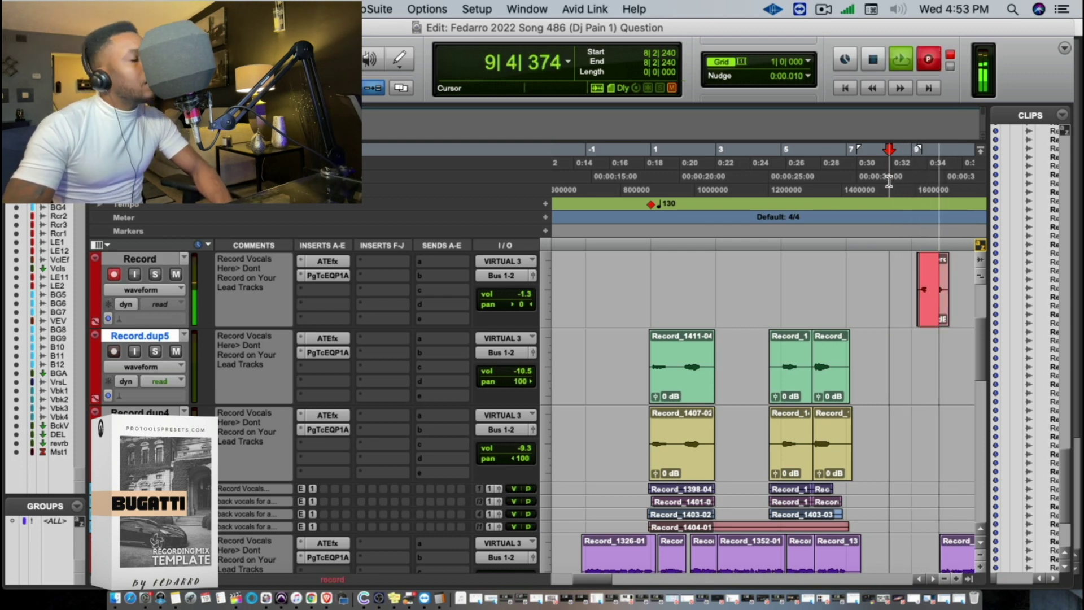
{"action": "key", "text": "super+space"}
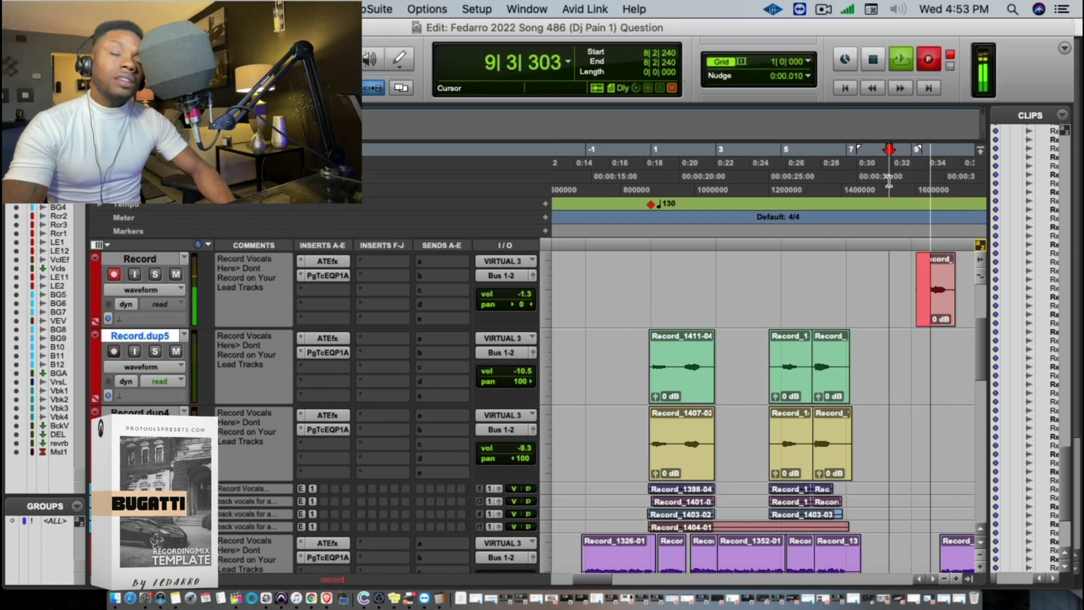
{"action": "key", "text": "super+space"}
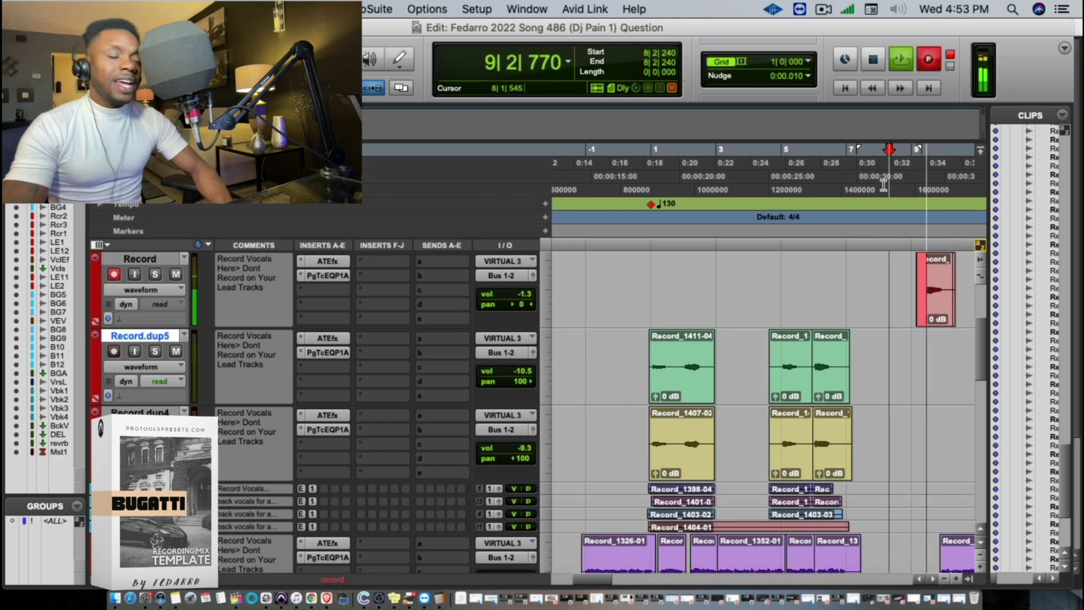
Record a full take of the next phrases on the Record track from 8|1|545 to about bar 15
{"action": "key", "text": "space"}
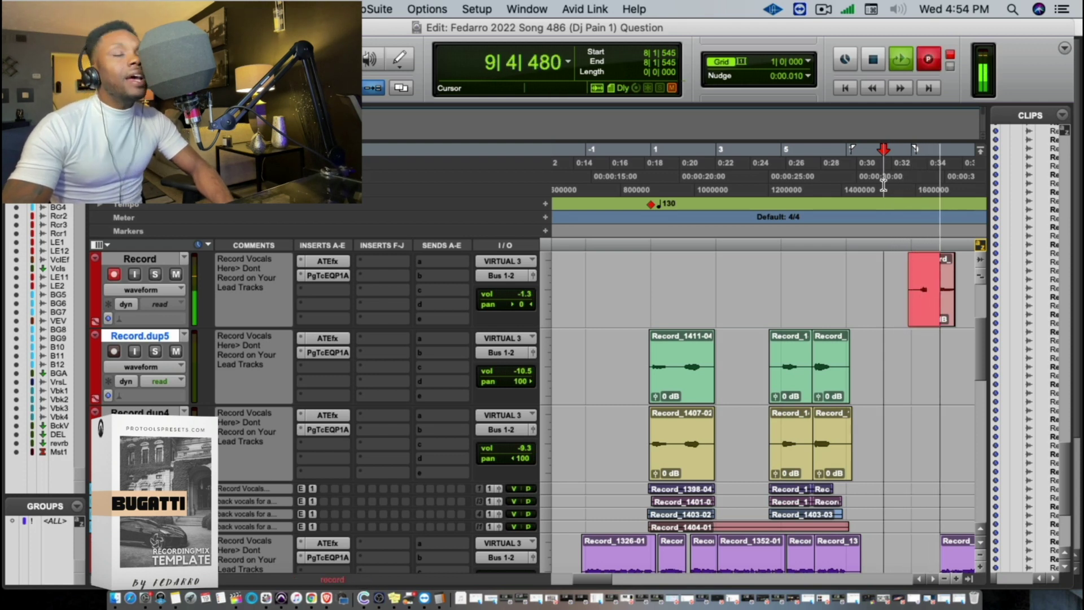
{"action": "key", "text": "space"}
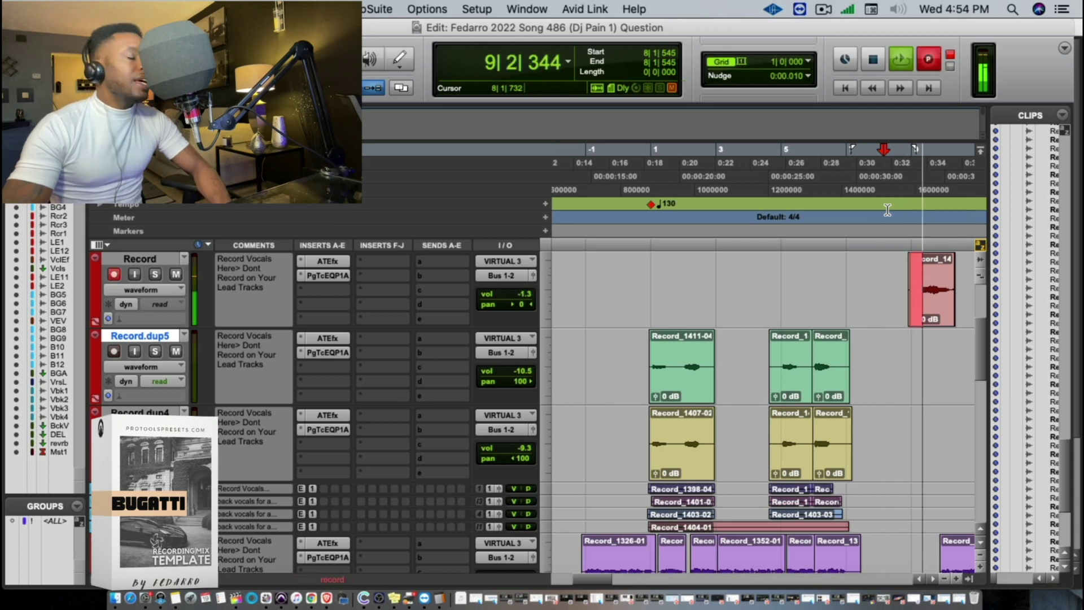
{"action": "key", "text": "space"}
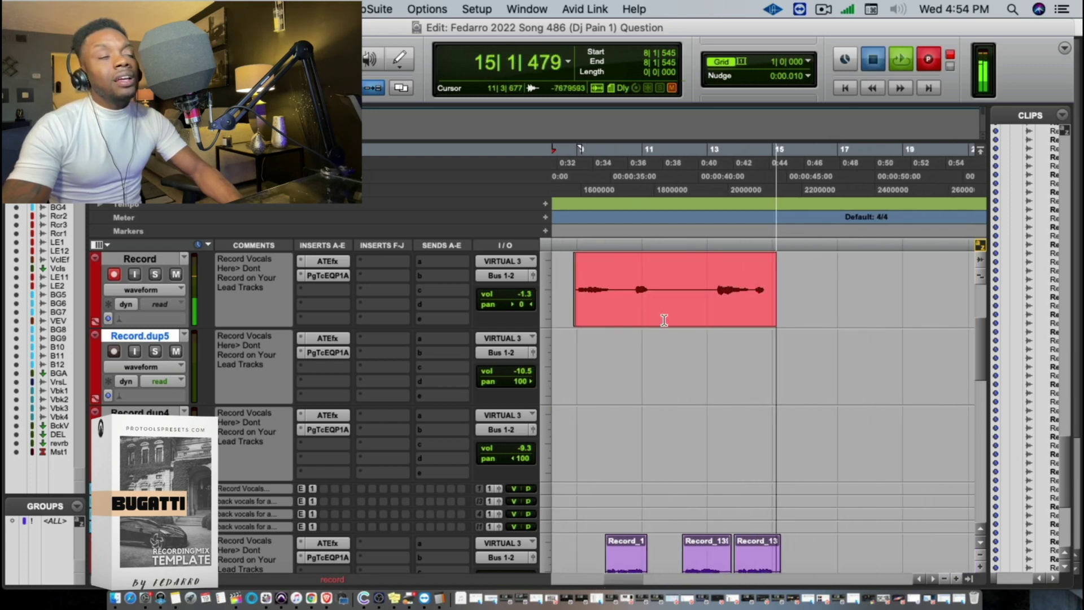
{"action": "key", "text": "space"}
Punch in the last phrase of the new Record take, with playback from 12|2|511
{"action": "key", "text": "space"}
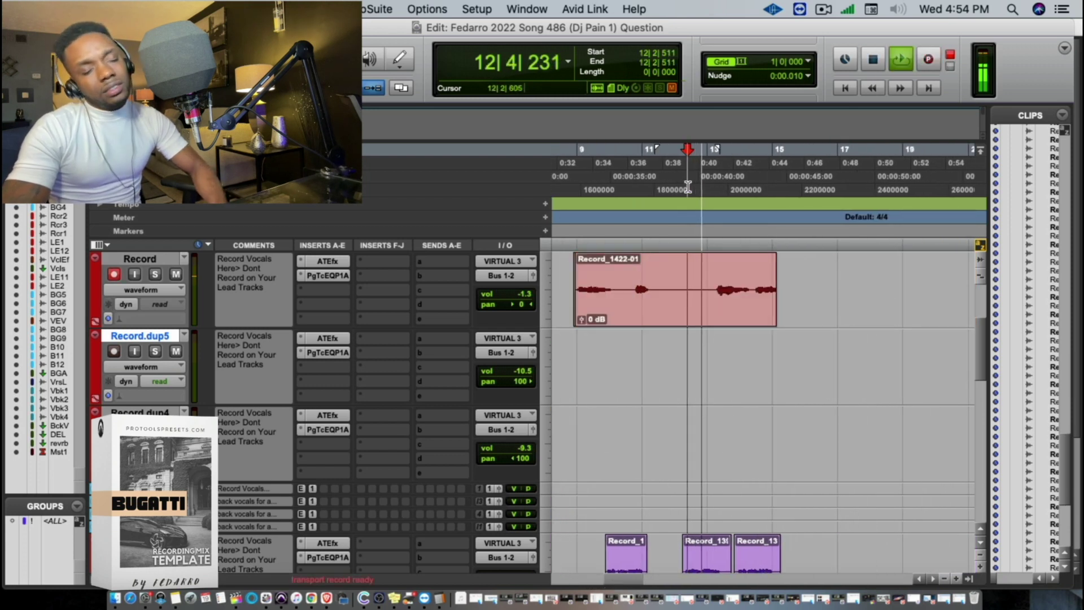
{"action": "key", "text": "super+space"}
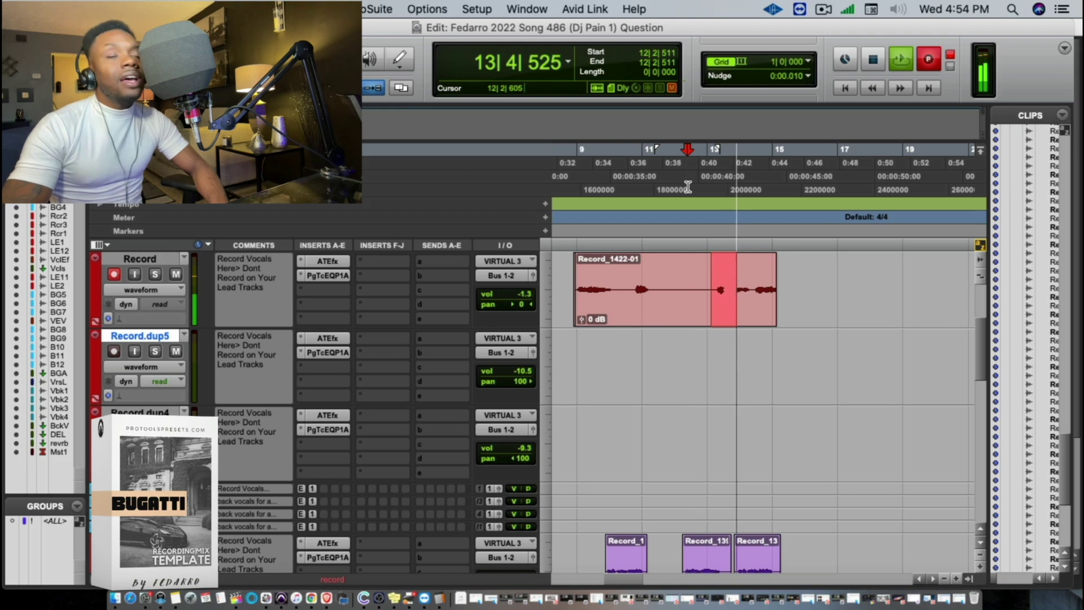
{"action": "key", "text": "super+period"}
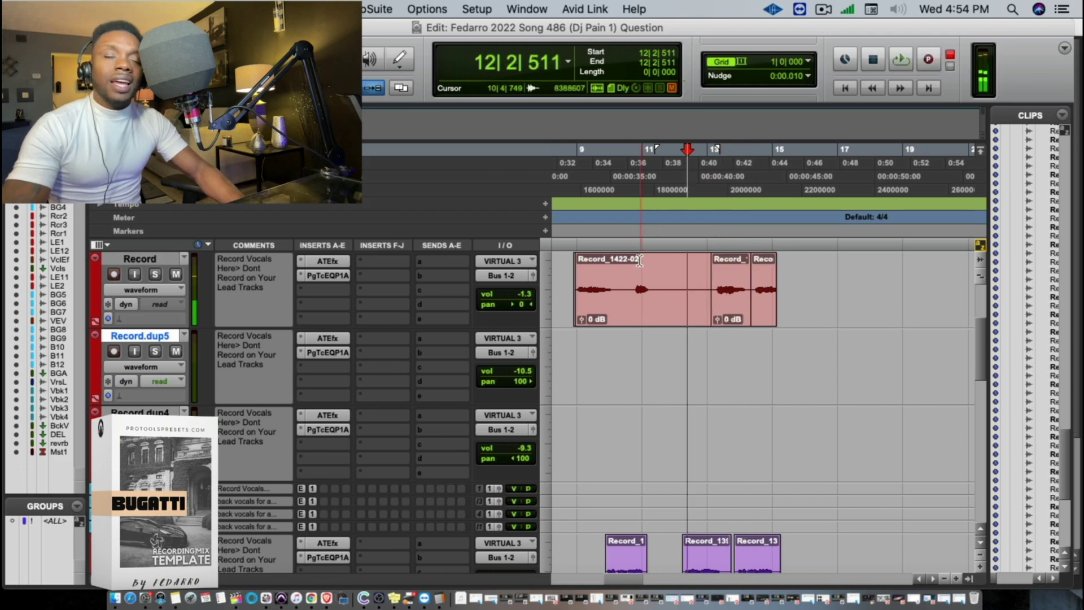
{"action": "key", "text": "space"}
{"action": "key", "text": "super+space"}
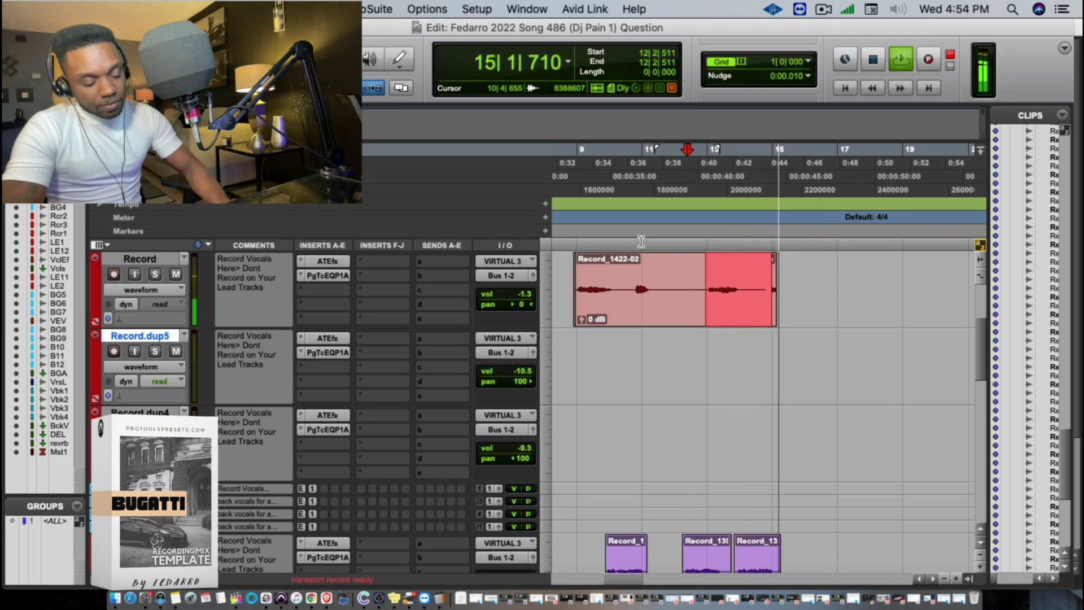
Play back the punched-in phrase and delete the take's tail after 14|1|530
{"action": "key", "text": "space"}
{"action": "key", "text": "space"}
{"action": "left_click_drag", "start_coordinate": [873, 308], "coordinate": [738, 321]}
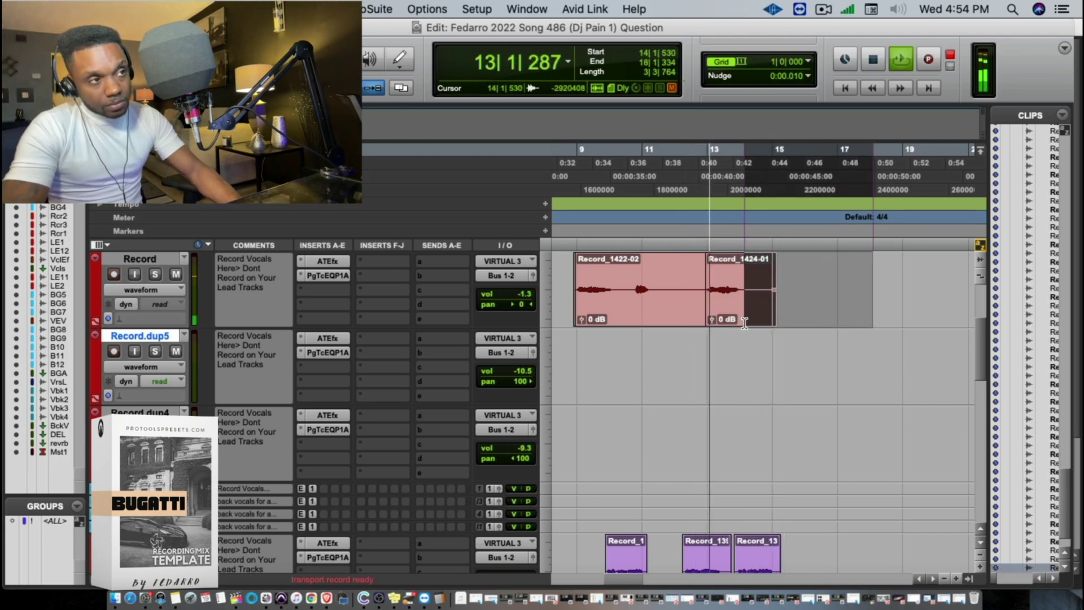
{"action": "left_click", "coordinate": [740, 322]}
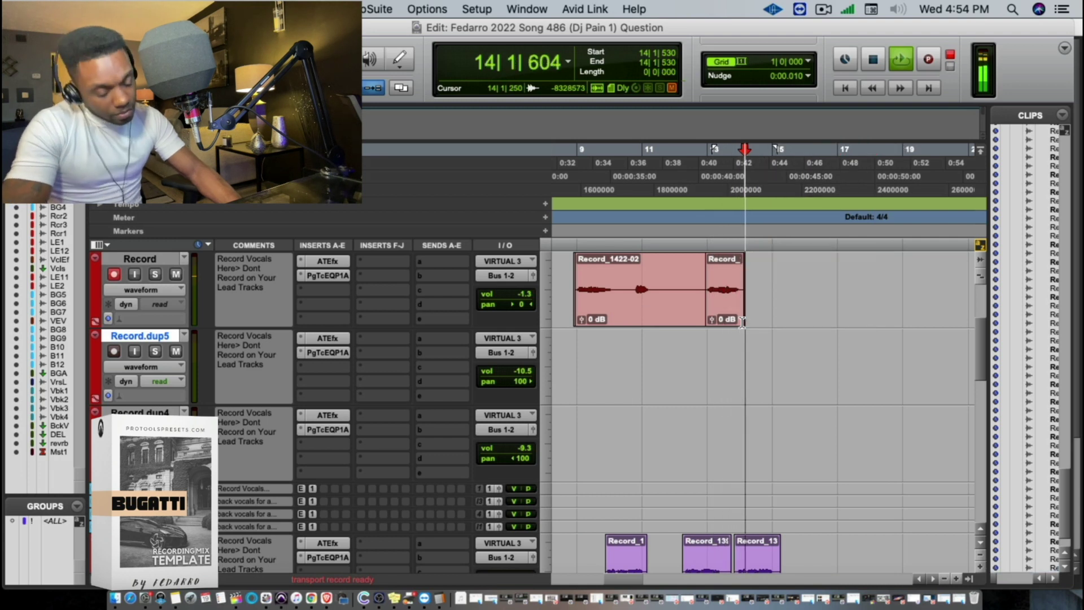
Move the VclEfxVr vocal effects track directly below the Record track
{"action": "key", "text": "r"}
{"action": "key", "text": "r"}
{"action": "key", "text": "r"}
{"action": "scroll", "coordinate": [583, 379], "scroll_direction": "down", "scroll_amount": 5}
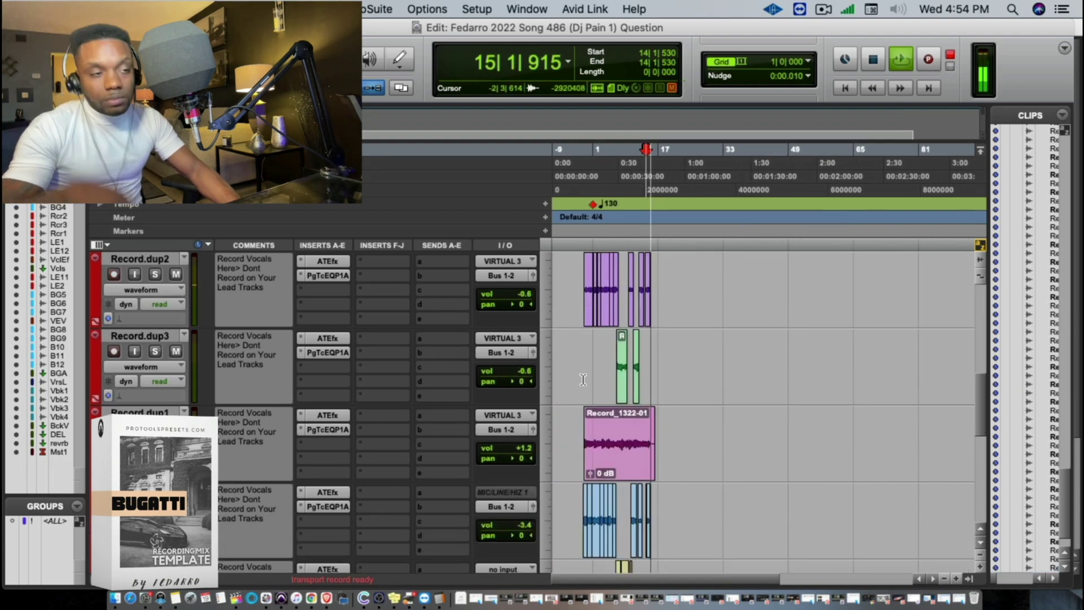
{"action": "scroll", "coordinate": [573, 389], "scroll_direction": "down", "scroll_amount": 5}
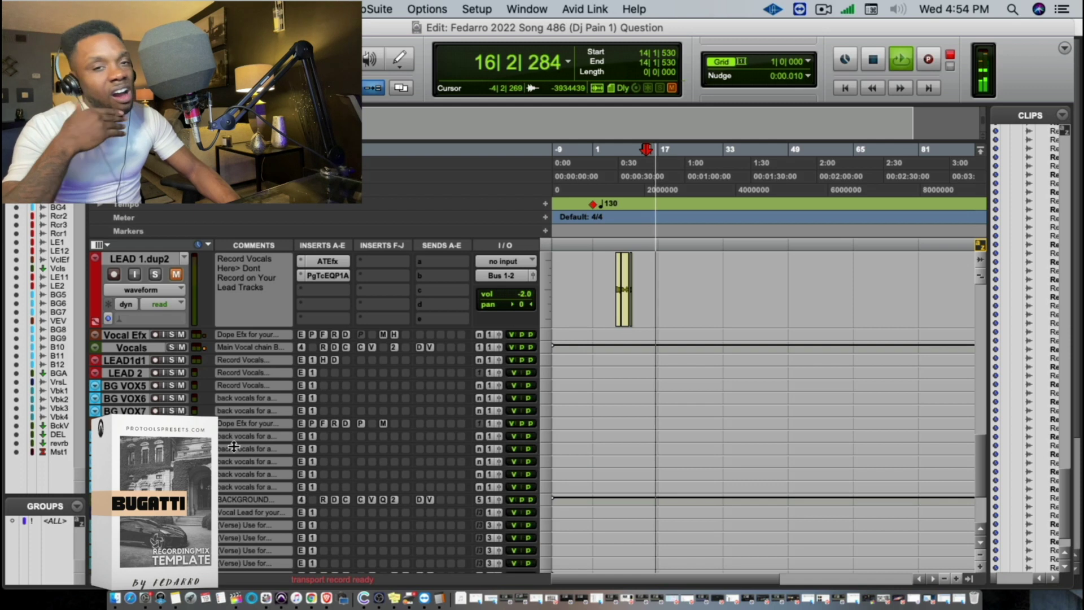
{"action": "scroll", "coordinate": [573, 389], "scroll_direction": "down", "scroll_amount": 3}
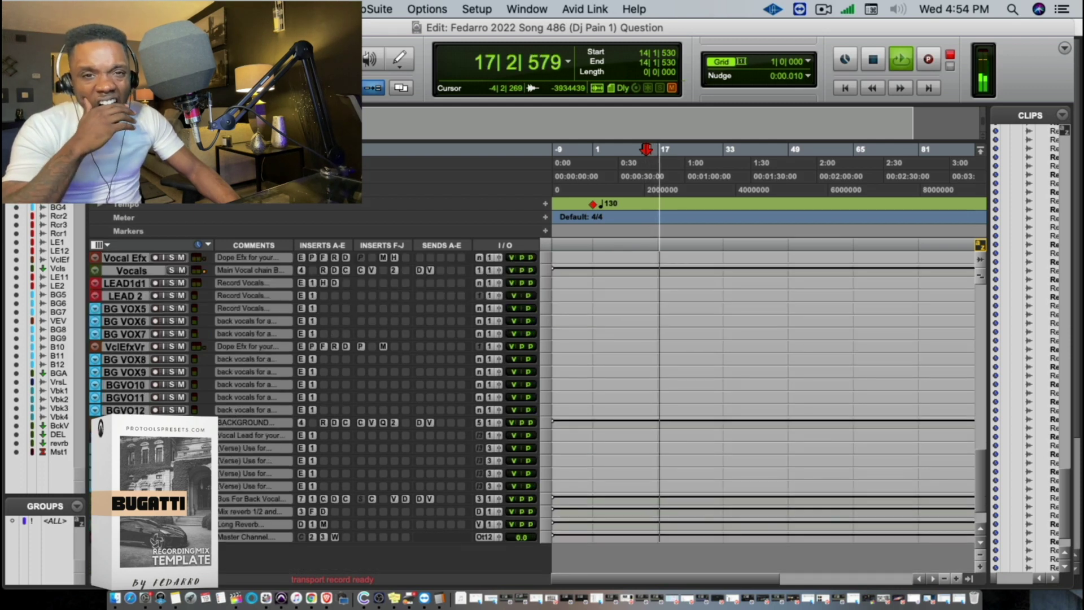
{"action": "scroll", "coordinate": [573, 389], "scroll_direction": "up", "scroll_amount": 3}
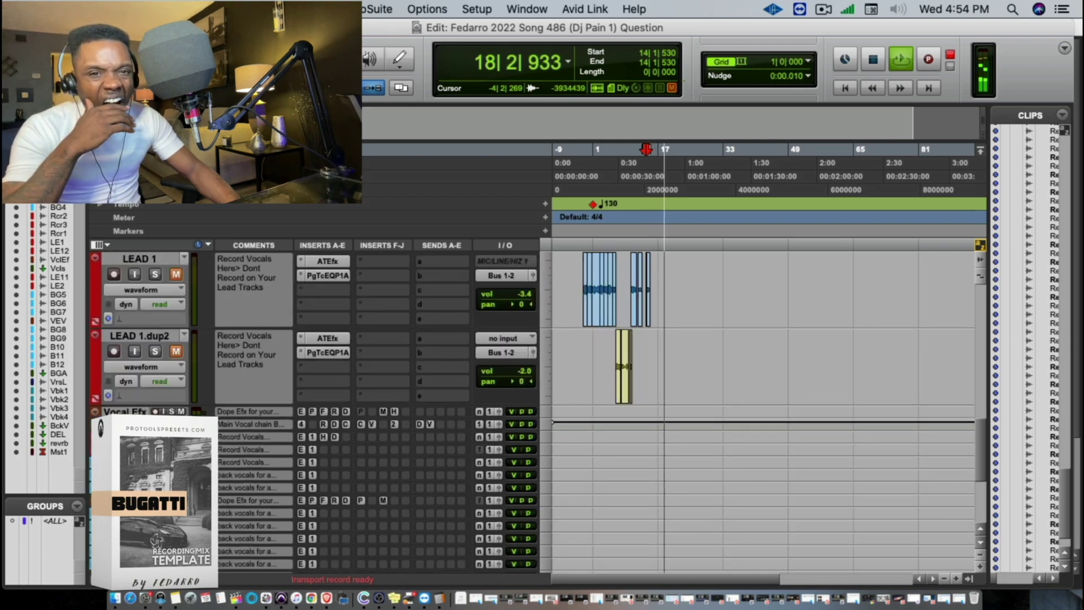
{"action": "scroll", "coordinate": [541, 374], "scroll_direction": "up", "scroll_amount": 6}
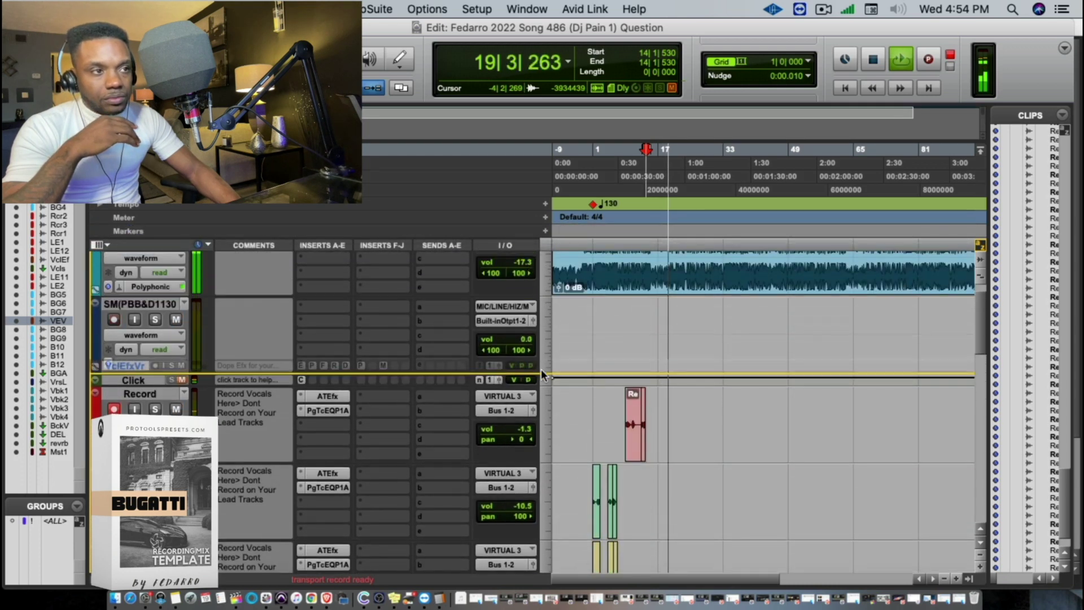
{"action": "left_click_drag", "start_coordinate": [541, 374], "coordinate": [534, 459]}
Make the Pitch II insert on VclEfxVr inactive and move both new Record clips straight down onto that track
{"action": "key", "text": "space"}
{"action": "left_click", "coordinate": [626, 172]}
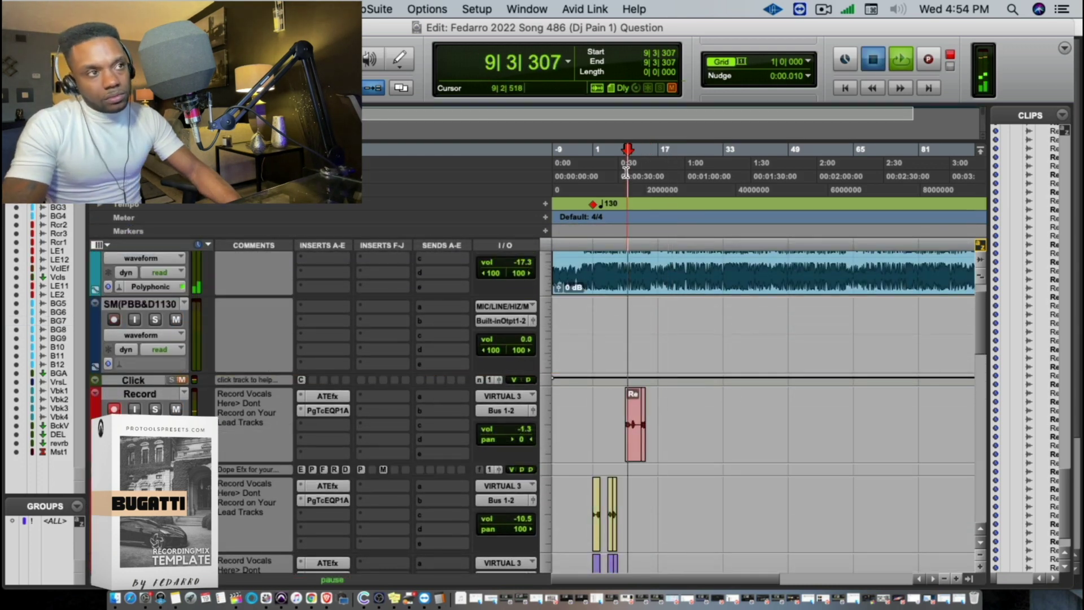
{"action": "key", "text": "t"}
{"action": "key", "text": "t"}
{"action": "left_click", "coordinate": [770, 448]}
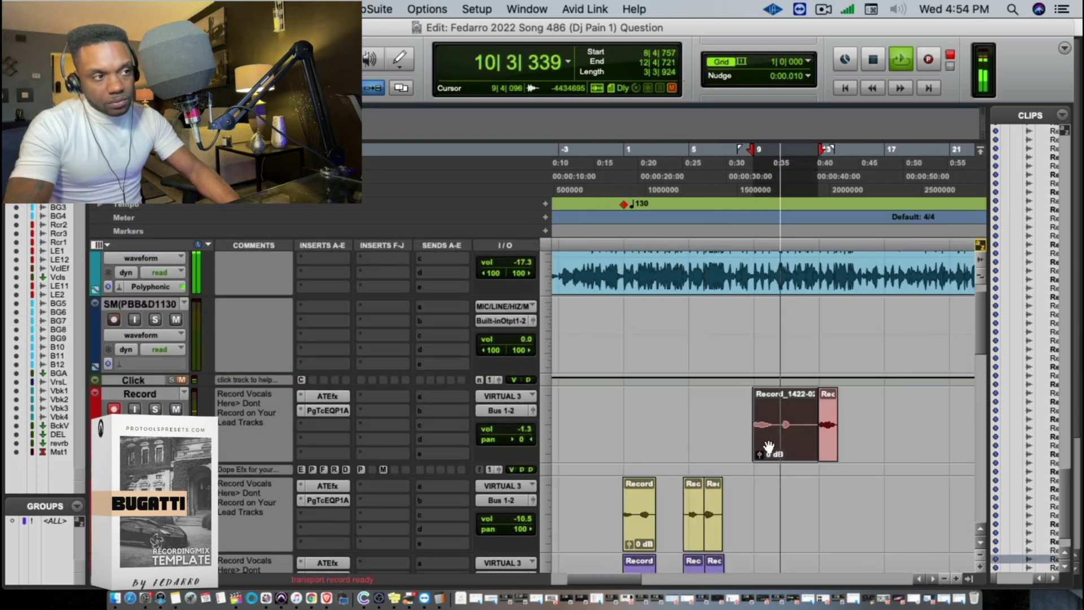
{"action": "left_click", "coordinate": [822, 449], "text": "shift"}
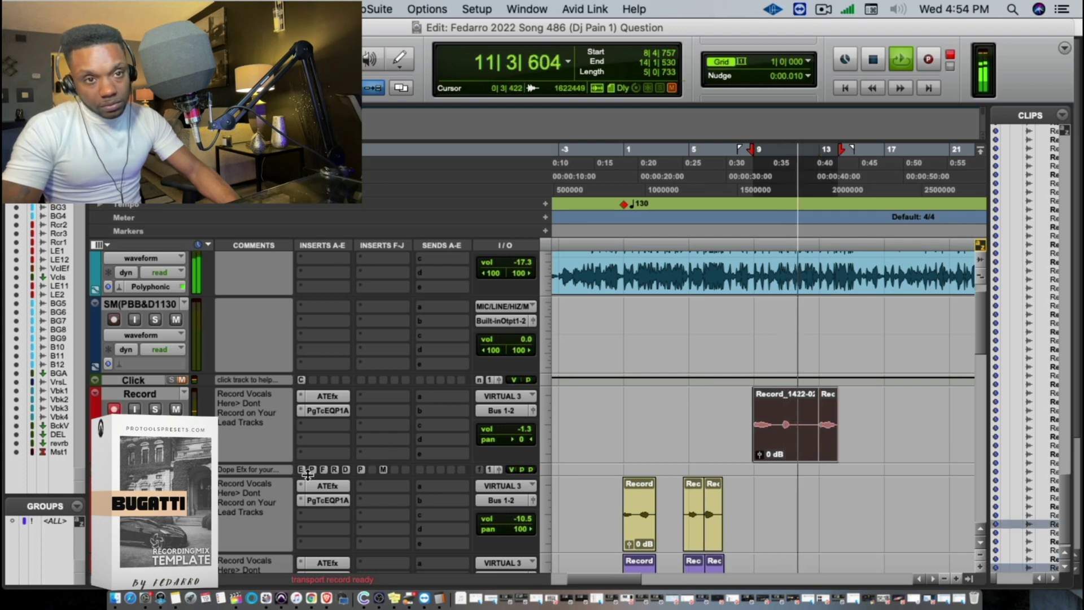
{"action": "left_click_drag", "start_coordinate": [307, 475], "coordinate": [319, 510]}
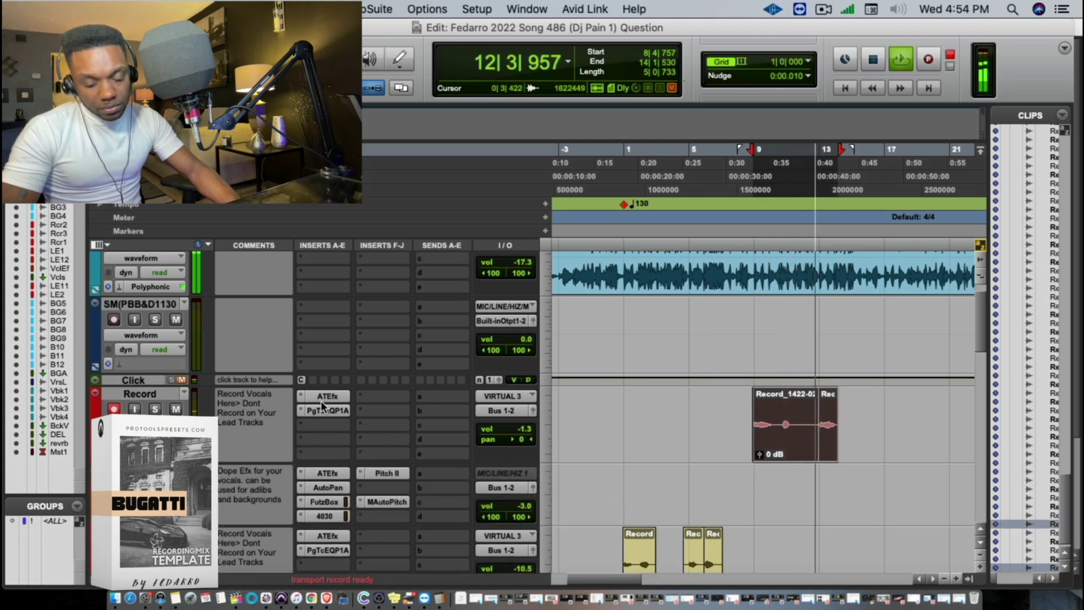
{"action": "right_click", "coordinate": [375, 473]}
{"action": "left_click", "coordinate": [385, 492]}
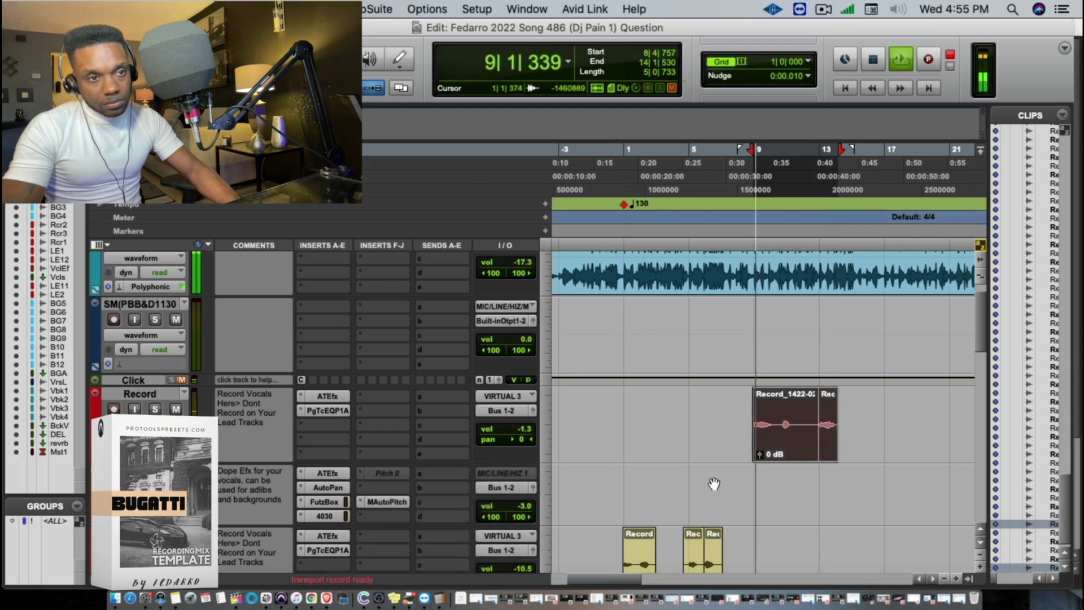
{"action": "left_click_drag", "start_coordinate": [790, 424], "coordinate": [790, 501]}
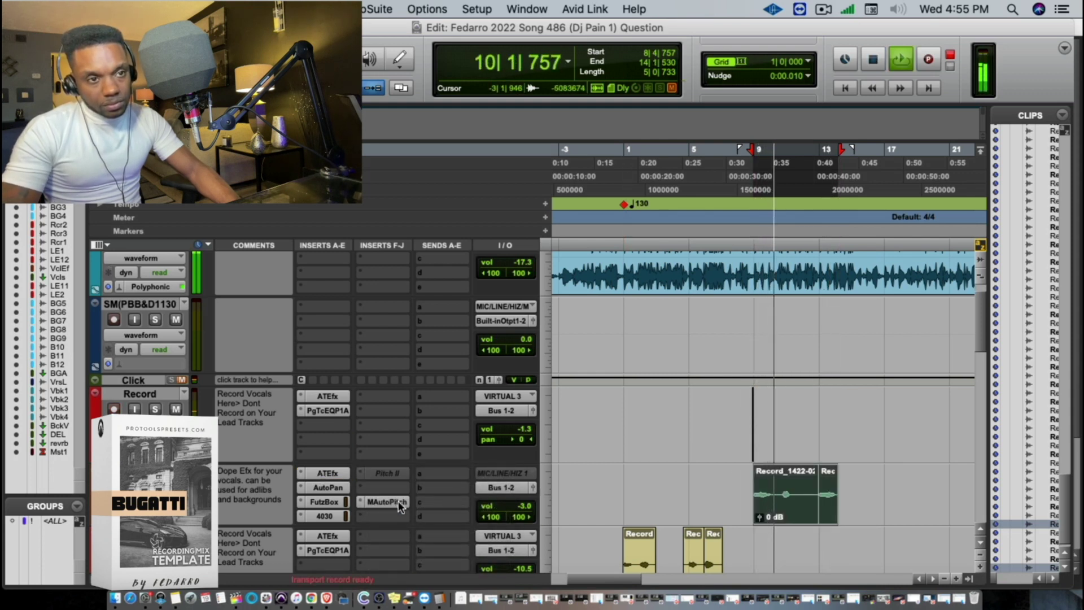
Examine the Auto-Tune EFX+ and MAutoPitch settings on the VclEfxVr track and audition the moved clips from 8|2|053
{"action": "left_click", "coordinate": [337, 475]}
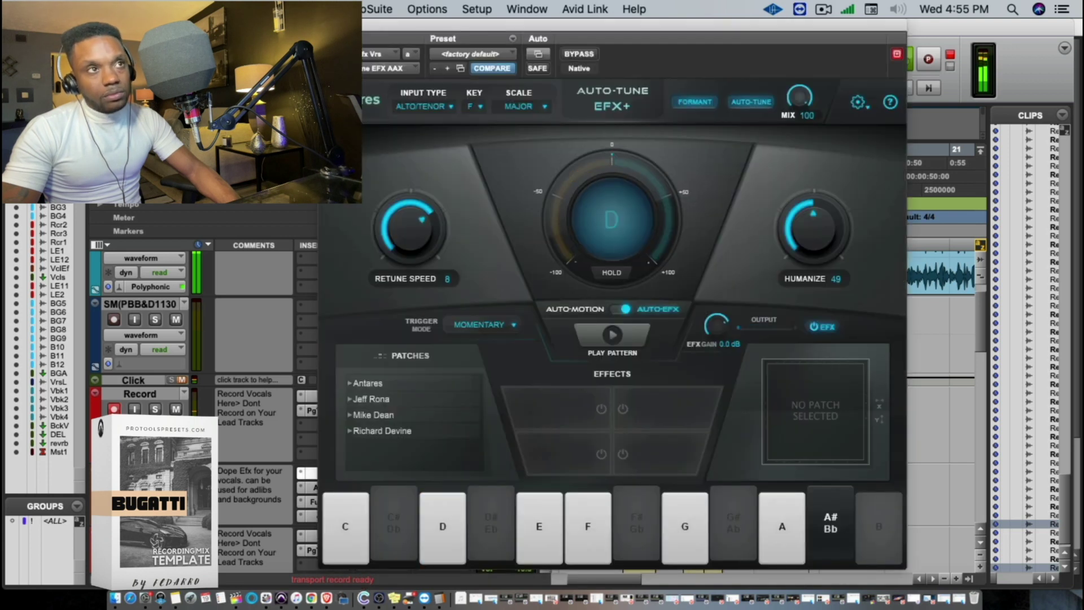
{"action": "left_click", "coordinate": [325, 26]}
{"action": "left_click", "coordinate": [384, 501]}
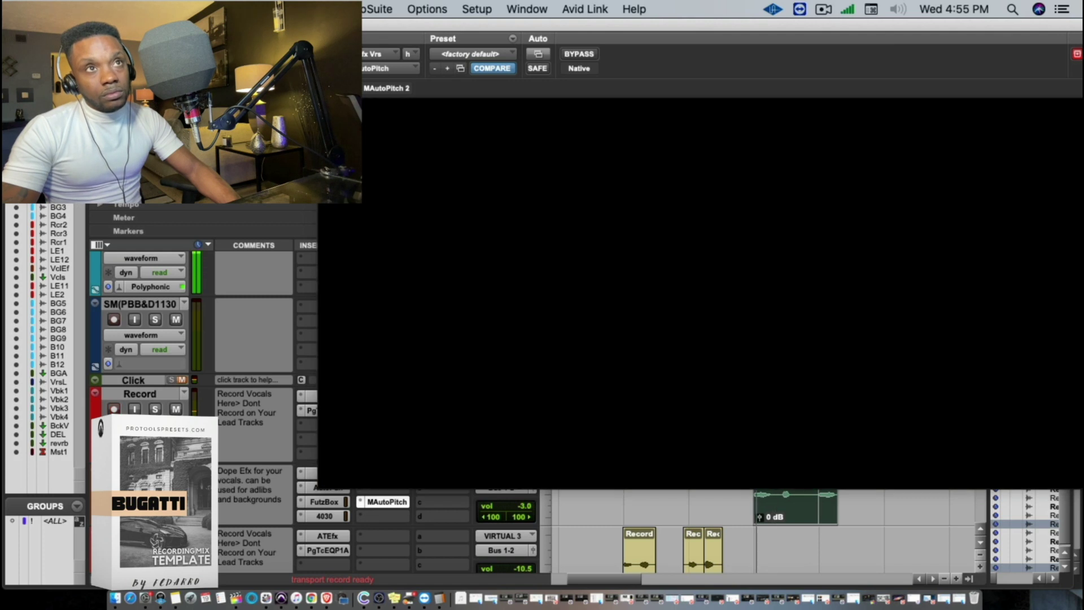
{"action": "left_click", "coordinate": [325, 25]}
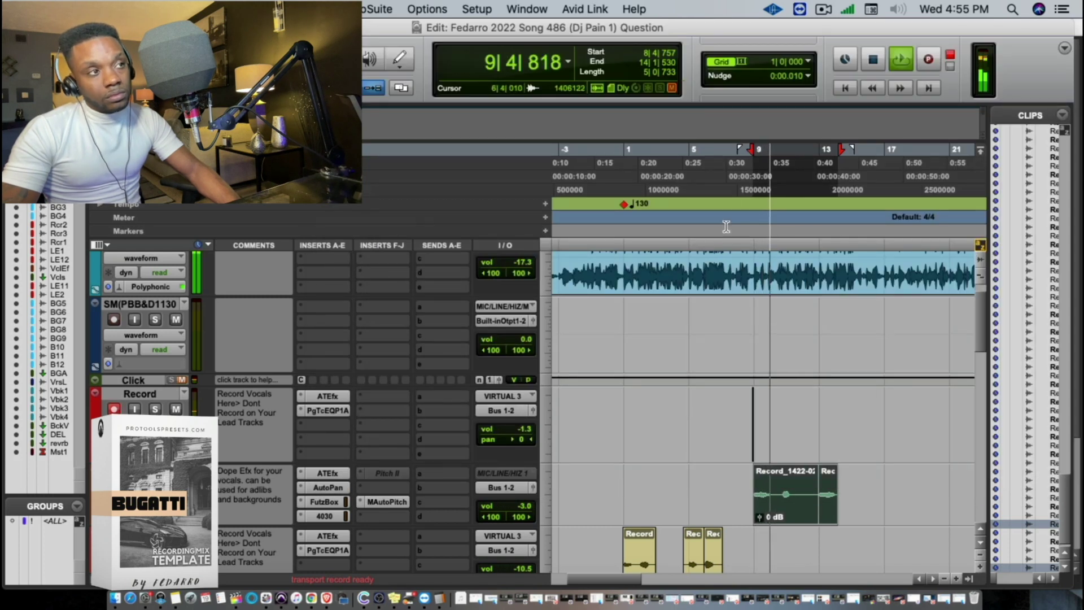
{"action": "left_click", "coordinate": [742, 489]}
{"action": "left_click", "coordinate": [397, 501]}
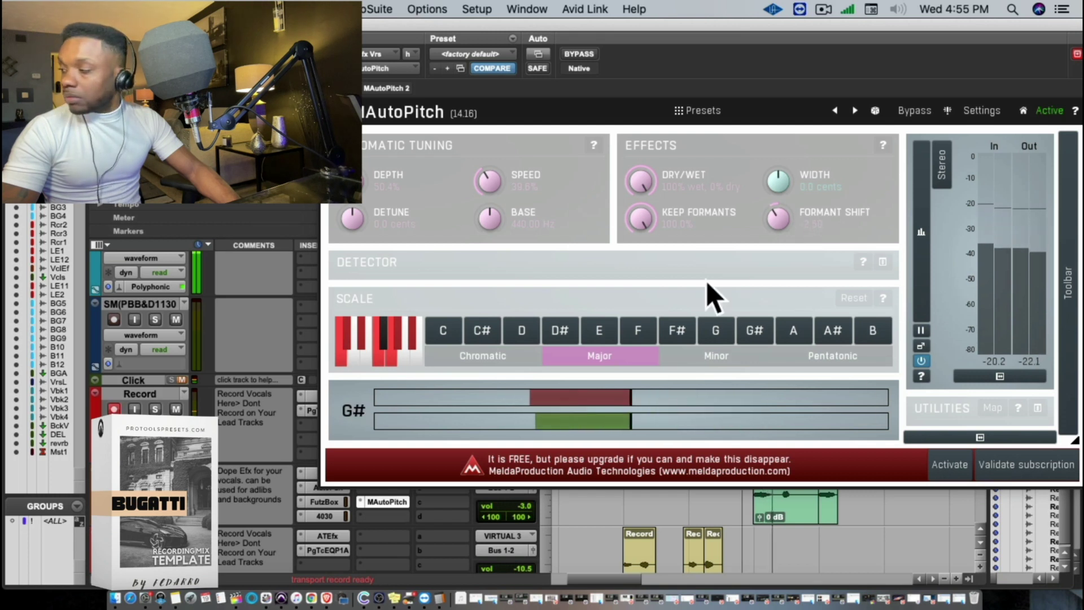
{"action": "key", "text": "space"}
{"action": "key", "text": "space"}
{"action": "left_click", "coordinate": [325, 25]}
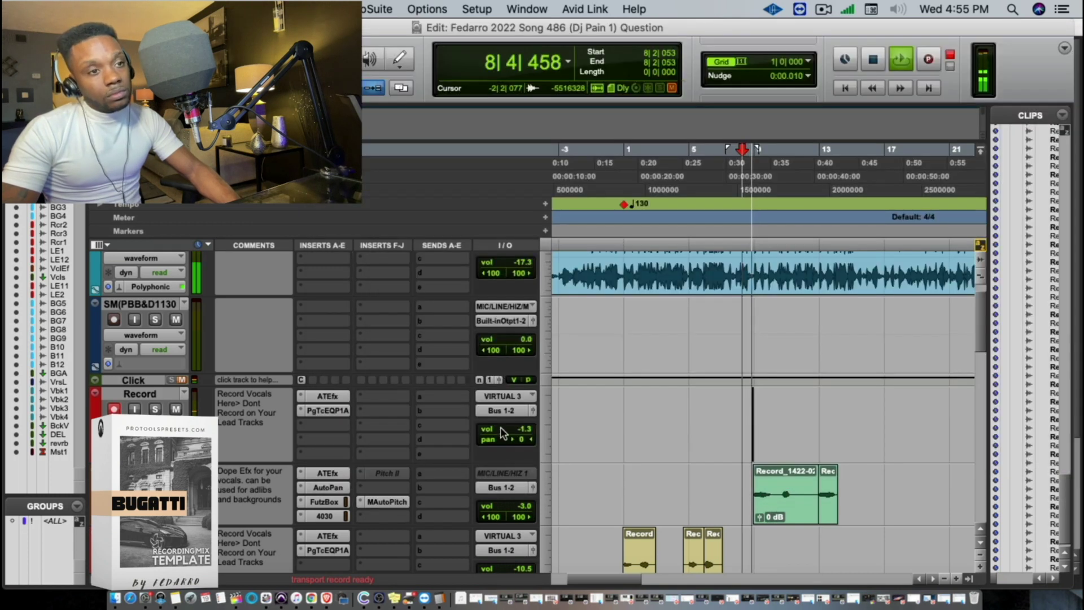
Set the Record track's volume to -5.3 and slightly raise the volume of the Beat Here track
{"action": "left_click_drag", "start_coordinate": [502, 429], "coordinate": [507, 436]}
{"action": "scroll", "coordinate": [524, 327], "scroll_direction": "up", "scroll_amount": 2}
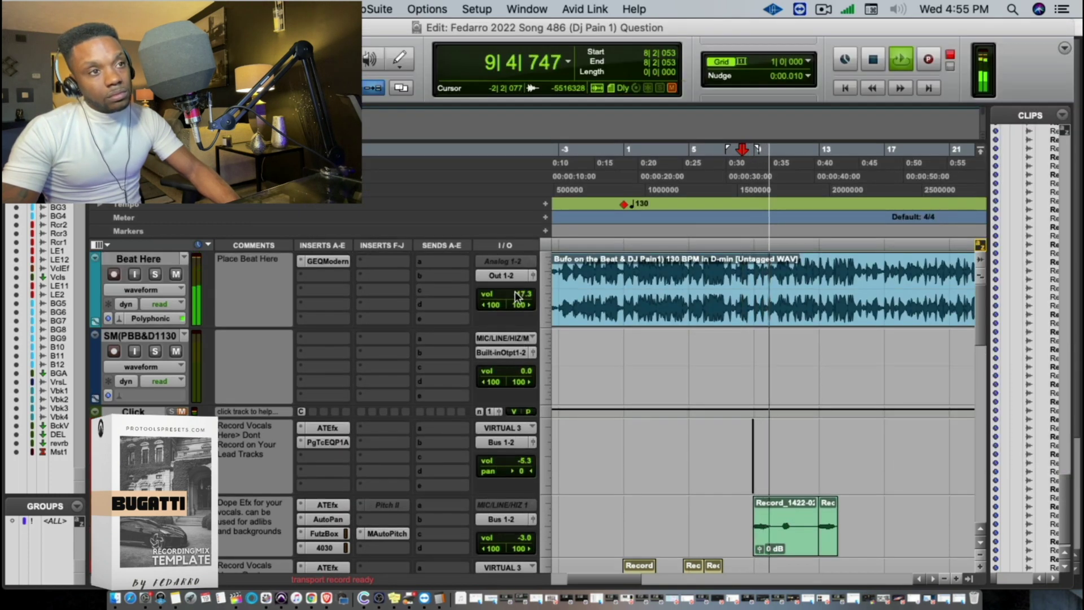
{"action": "mouse_move", "coordinate": [518, 296]}
{"action": "left_mouse_down"}
{"action": "mouse_move", "coordinate": [524, 263]}
{"action": "mouse_move", "coordinate": [522, 289]}
{"action": "left_mouse_up"}
Play from -1|1|379 and set the volume to +4.2 on Record.dup2 and +3.0 on Record.dup3
{"action": "scroll", "coordinate": [634, 412], "scroll_direction": "down", "scroll_amount": 6}
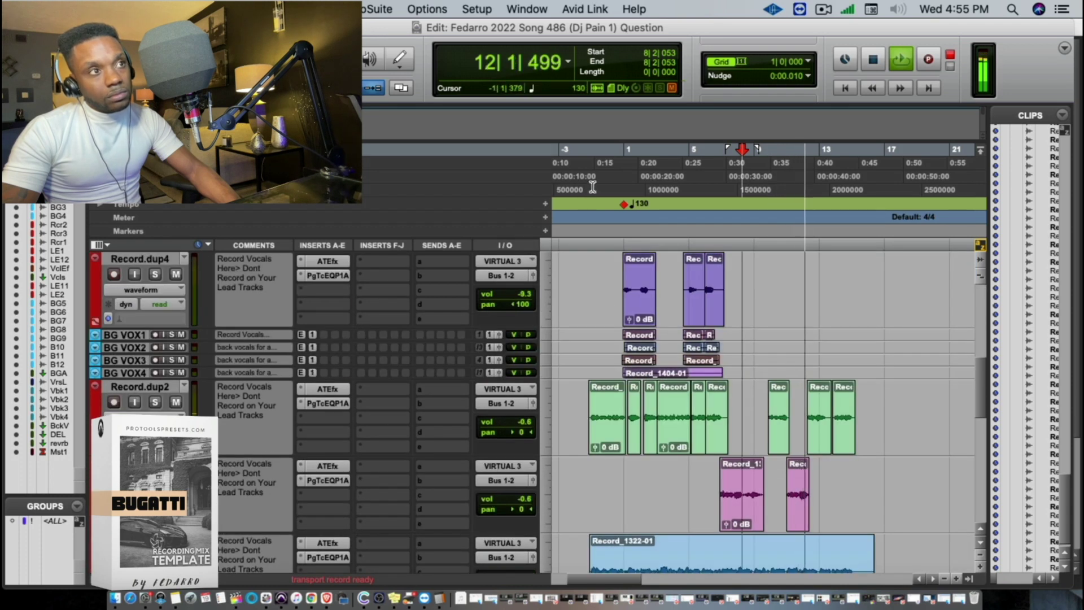
{"action": "left_click", "coordinate": [593, 188]}
{"action": "mouse_move", "coordinate": [519, 422]}
{"action": "left_mouse_down"}
{"action": "mouse_move", "coordinate": [522, 411]}
{"action": "mouse_move", "coordinate": [529, 419]}
{"action": "left_mouse_up"}
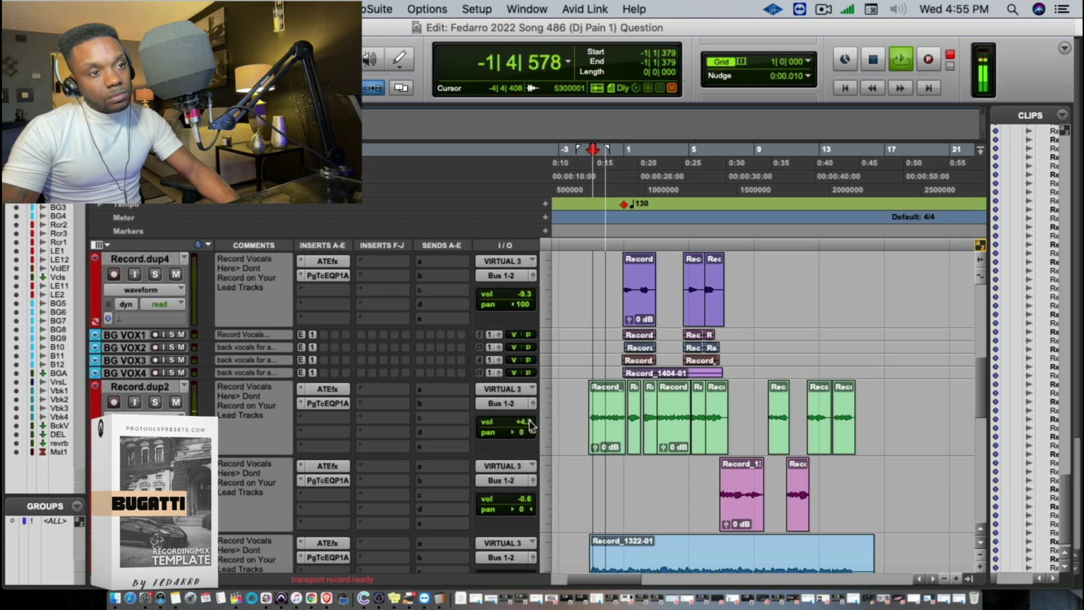
{"action": "left_click_drag", "start_coordinate": [508, 498], "coordinate": [510, 492]}
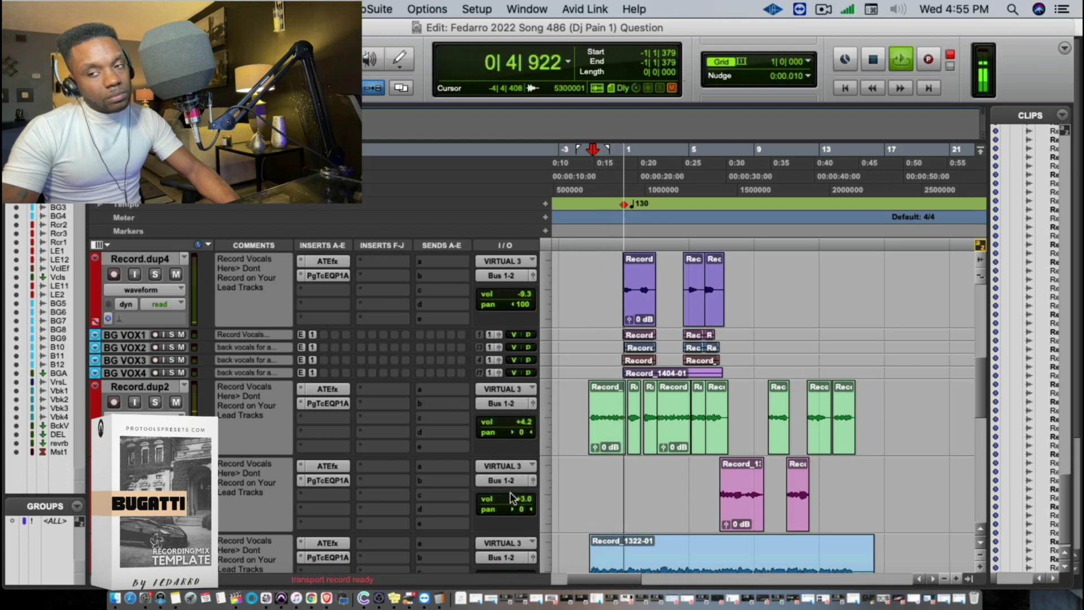
Raise the BG VOX3 and BG VOX4 faders slightly in the mixer and set the VclEfxVr track's volume to -5.0
{"action": "key", "text": "super+equal"}
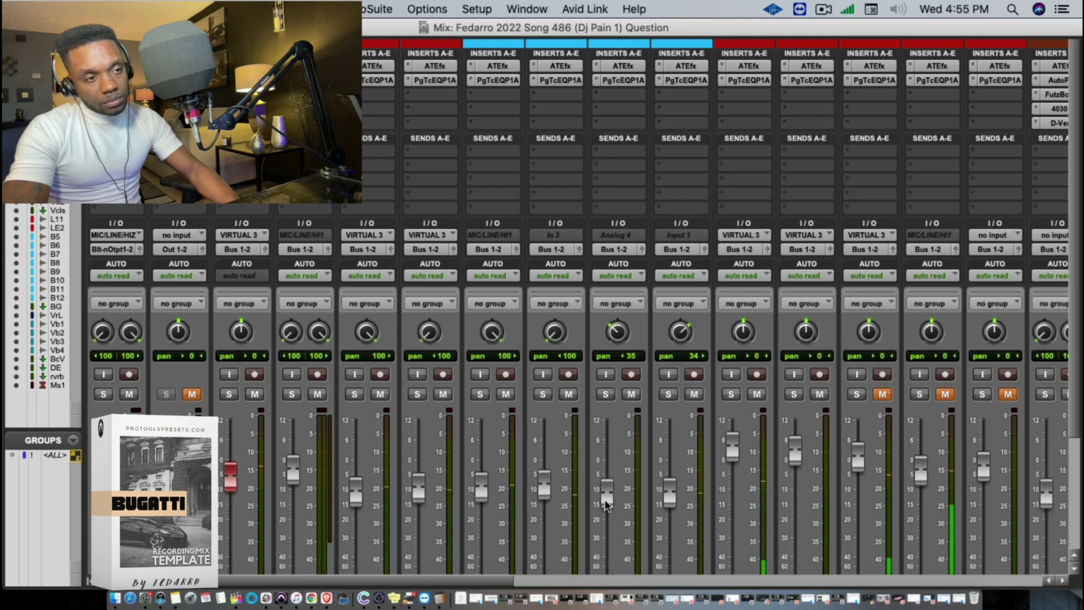
{"action": "left_click_drag", "start_coordinate": [669, 493], "coordinate": [669, 485]}
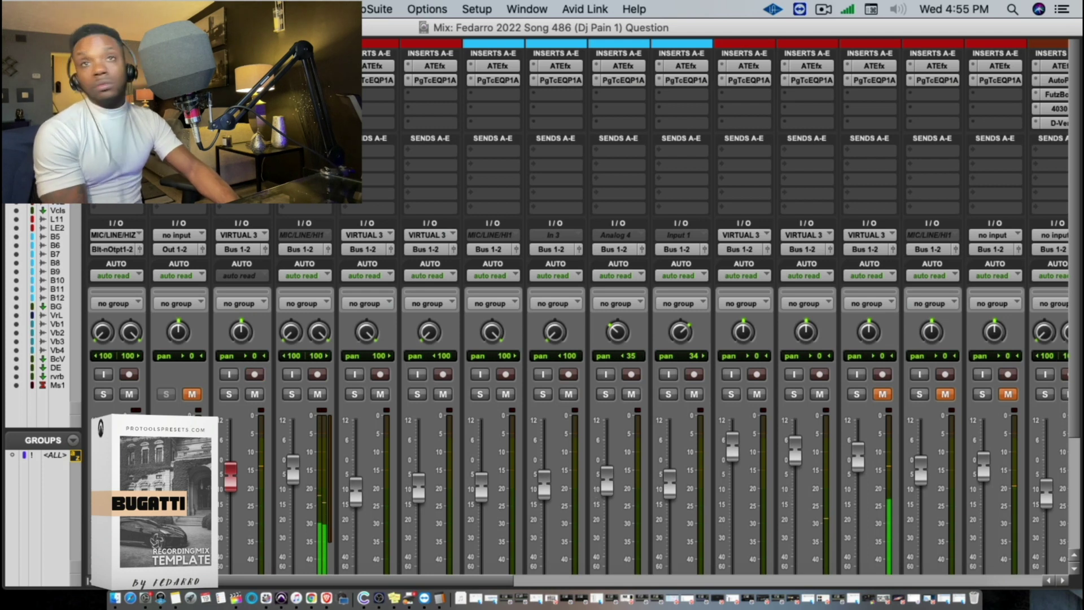
{"action": "key", "text": "super+equal"}
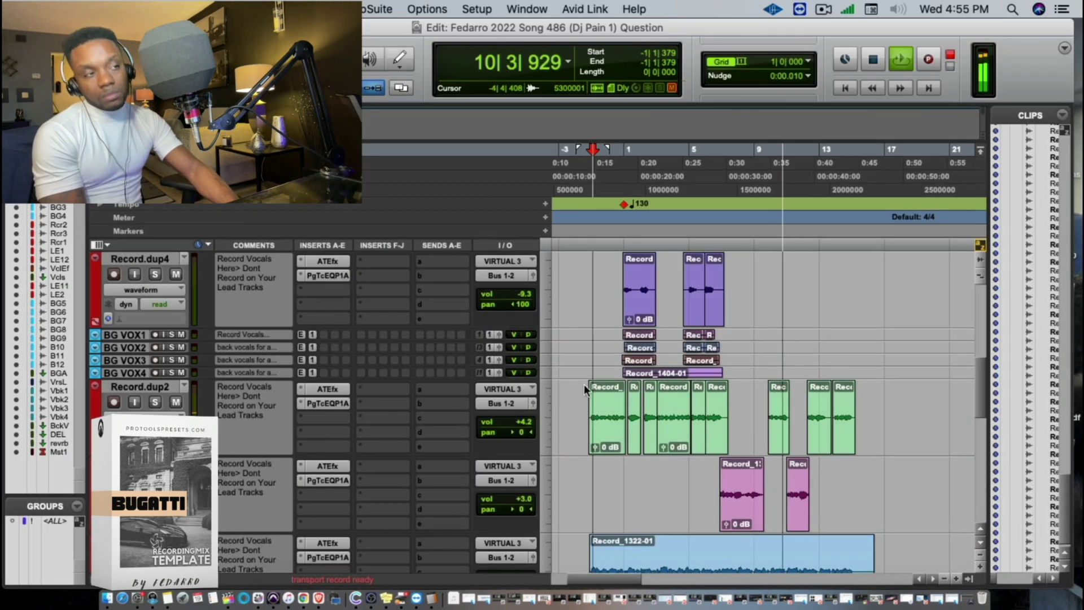
{"action": "left_click_drag", "start_coordinate": [510, 458], "coordinate": [512, 460]}
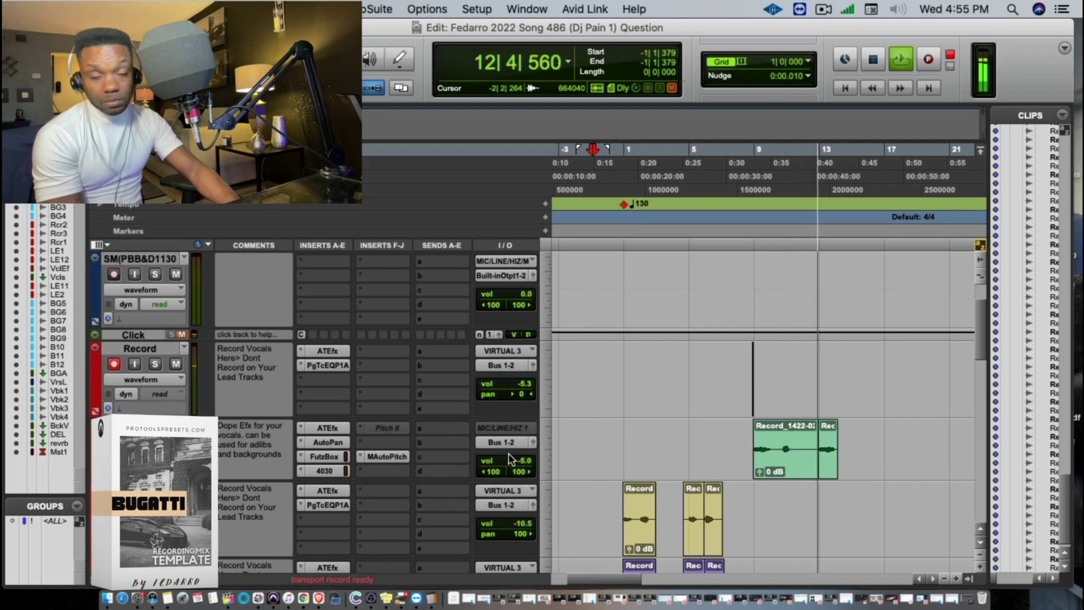